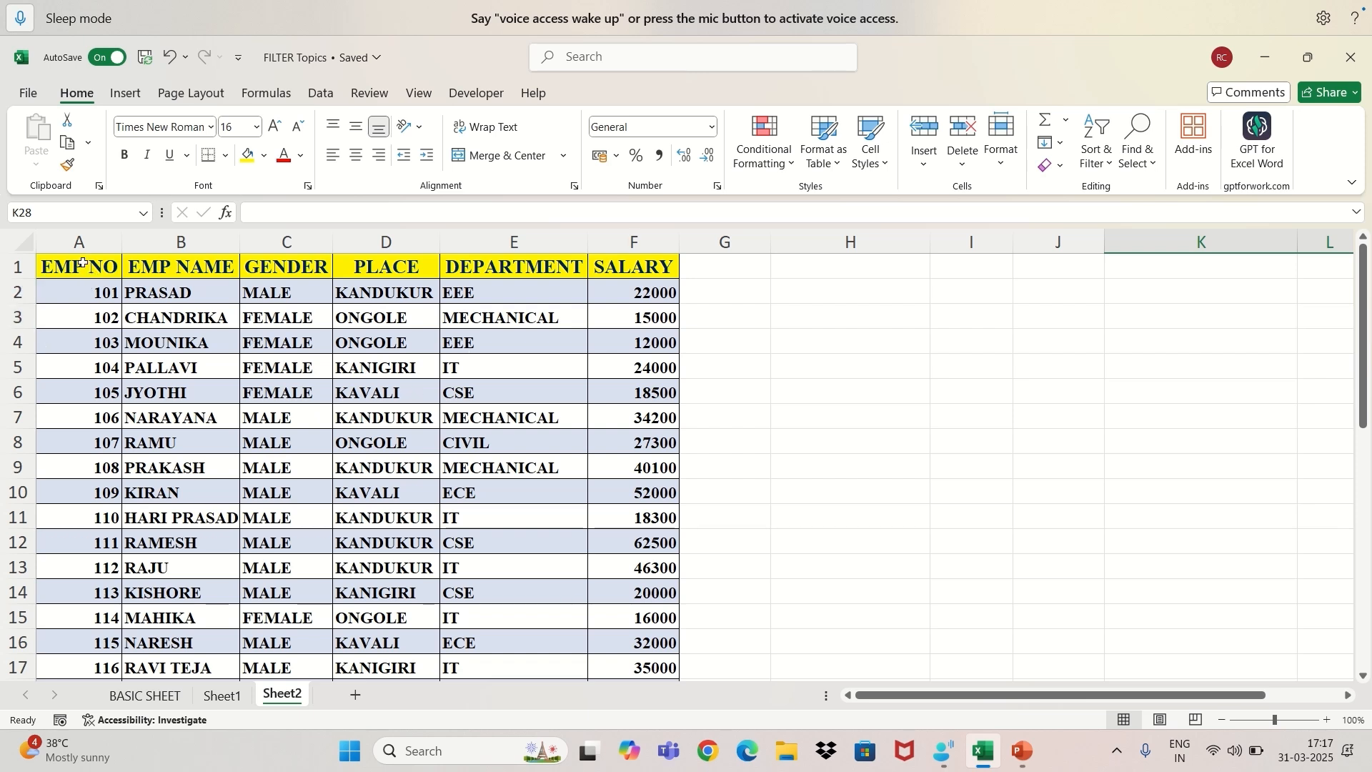
# Turn on filtering for the employee table's header row, from EMP NO to SALARY.
pyautogui.click(72, 265)
pyautogui.moveTo(112, 265); pyautogui.dragTo(498, 271)
pyautogui.moveTo(585, 265); pyautogui.dragTo(632, 265)
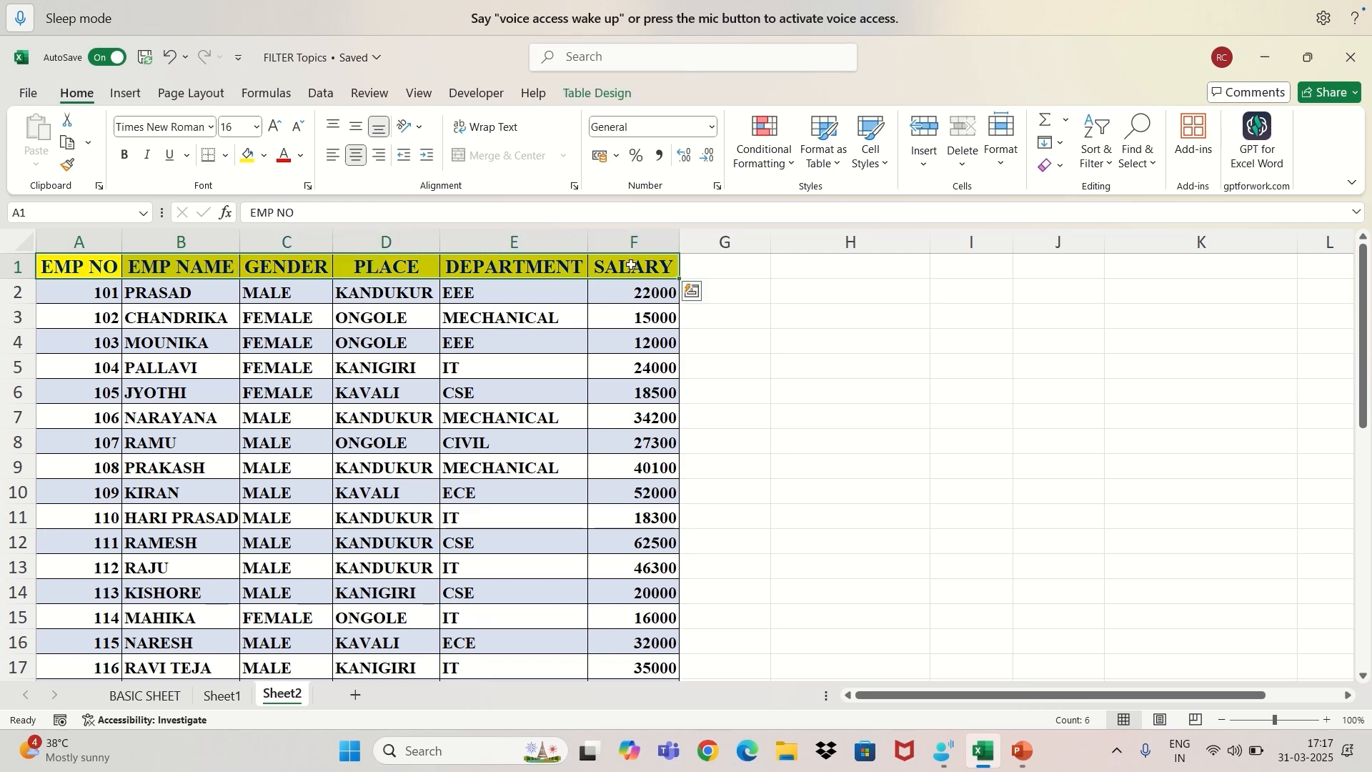
pyautogui.click(321, 93)
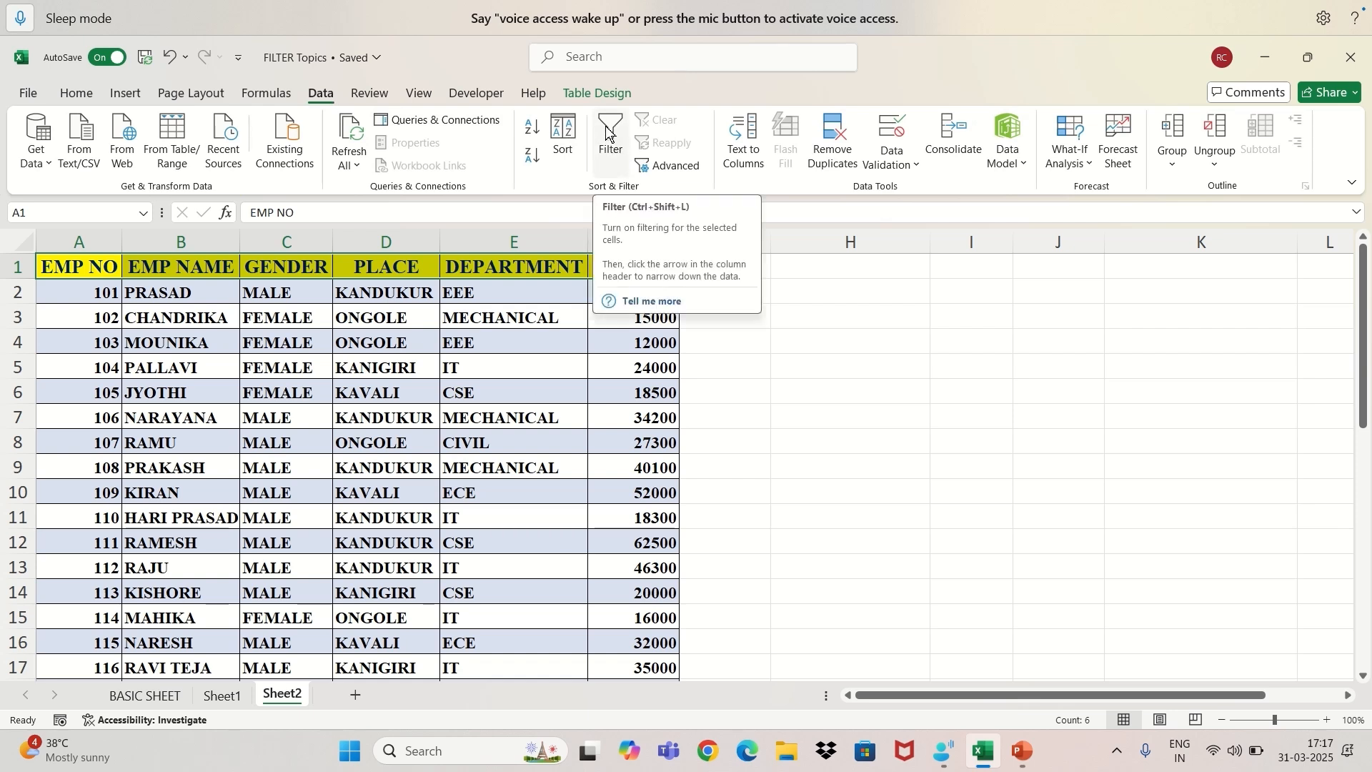
pyautogui.click(77, 94)
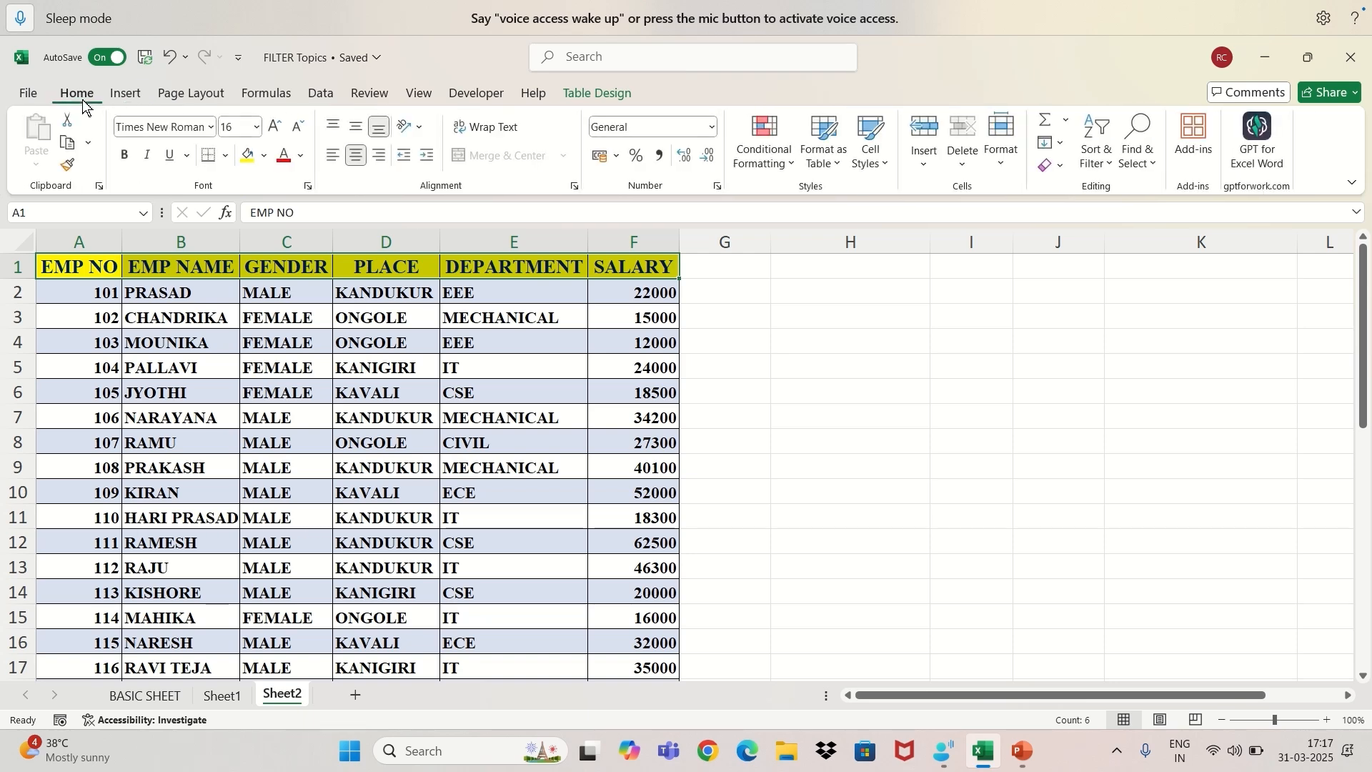
pyautogui.click(1117, 168)
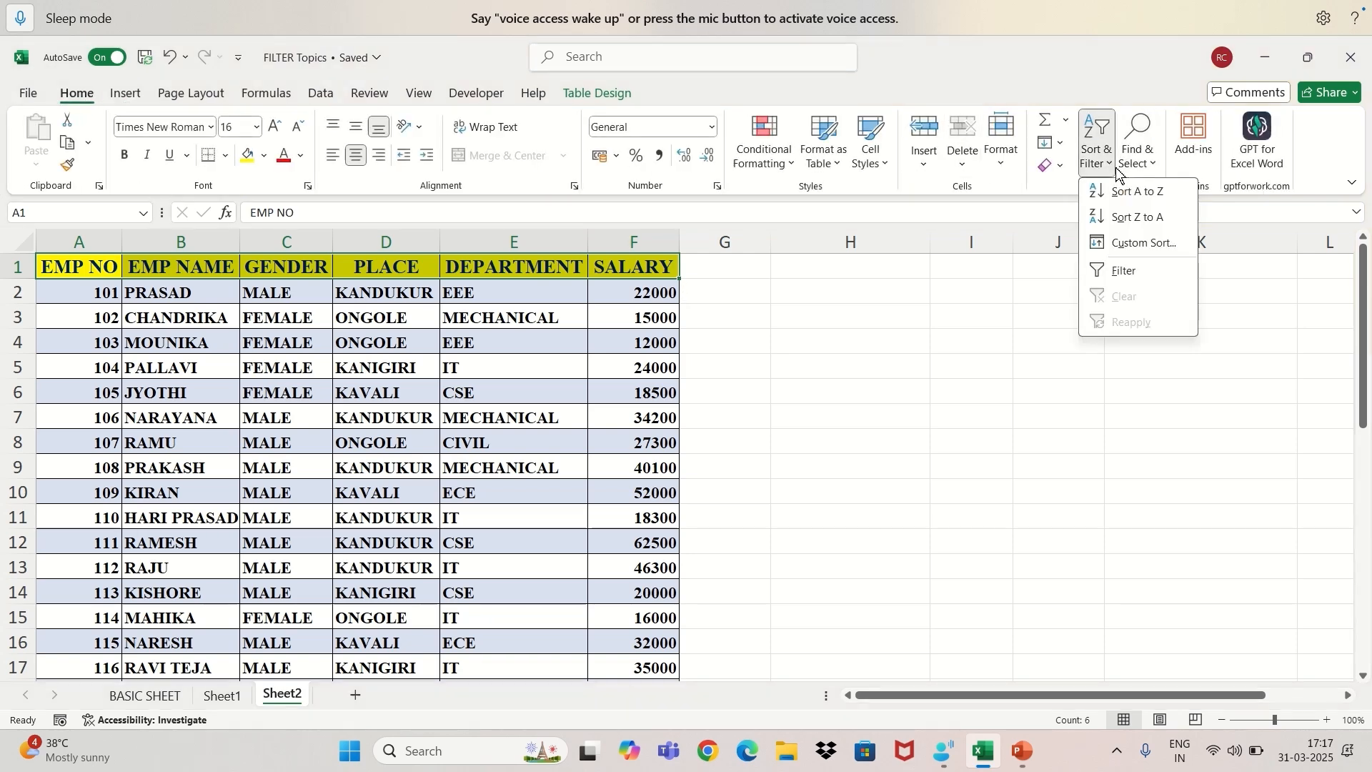
pyautogui.click(1094, 268)
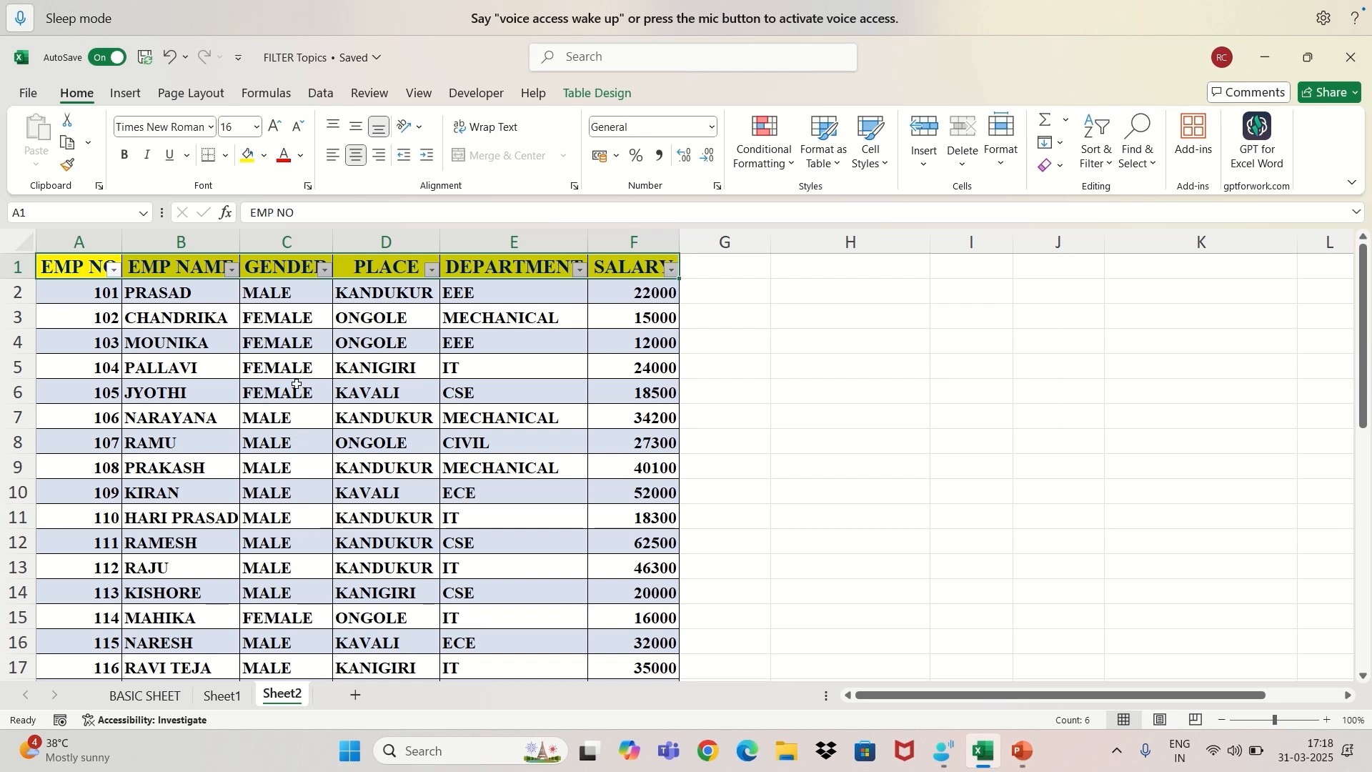
# Filter the GENDER column to show only the FEMALE records.
pyautogui.click(324, 269)
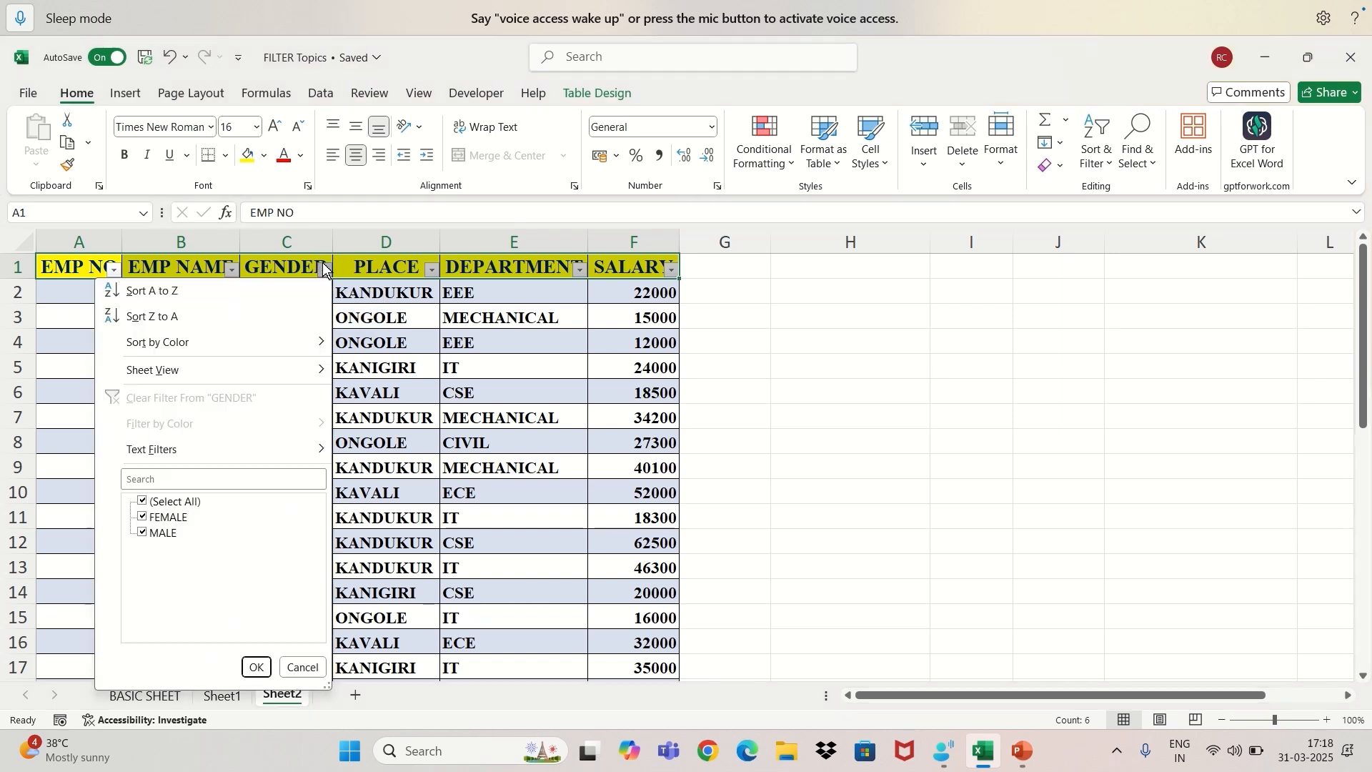
pyautogui.click(141, 503)
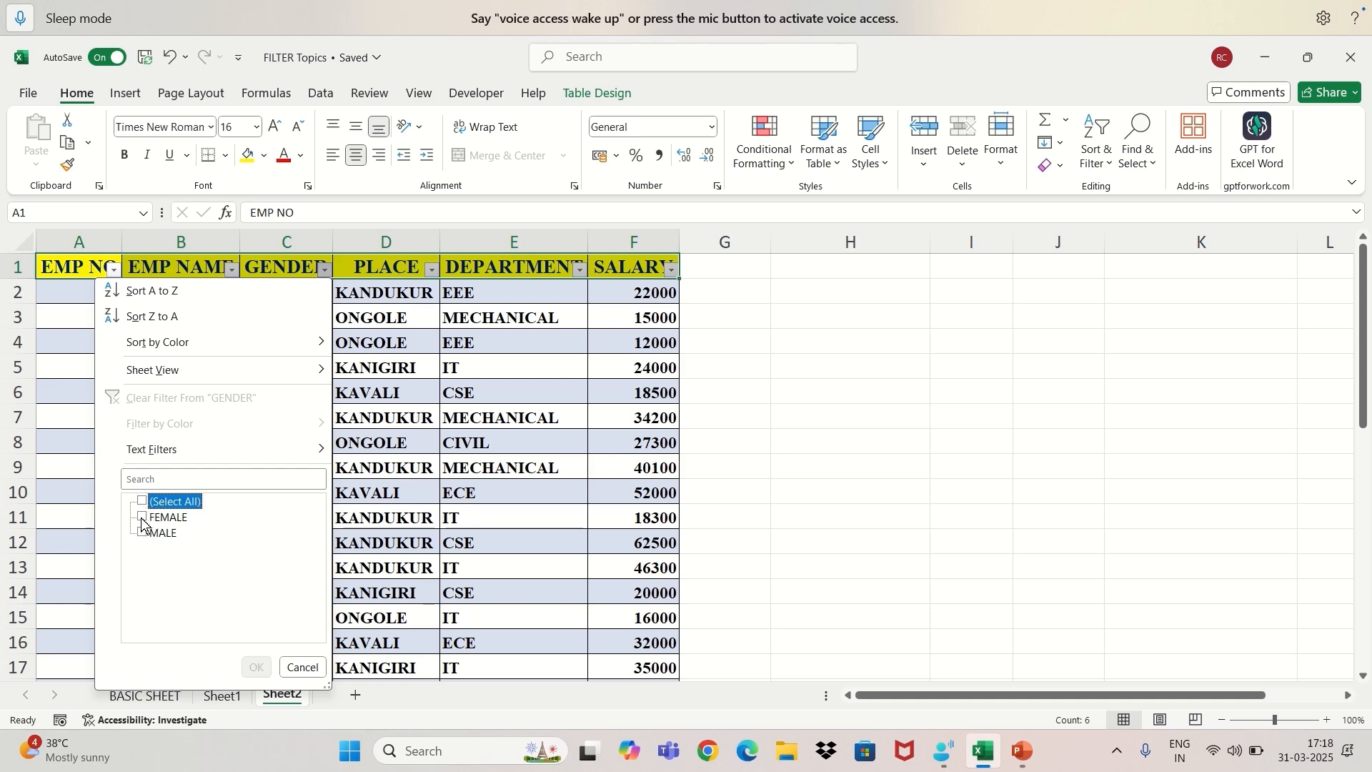
pyautogui.click(142, 519)
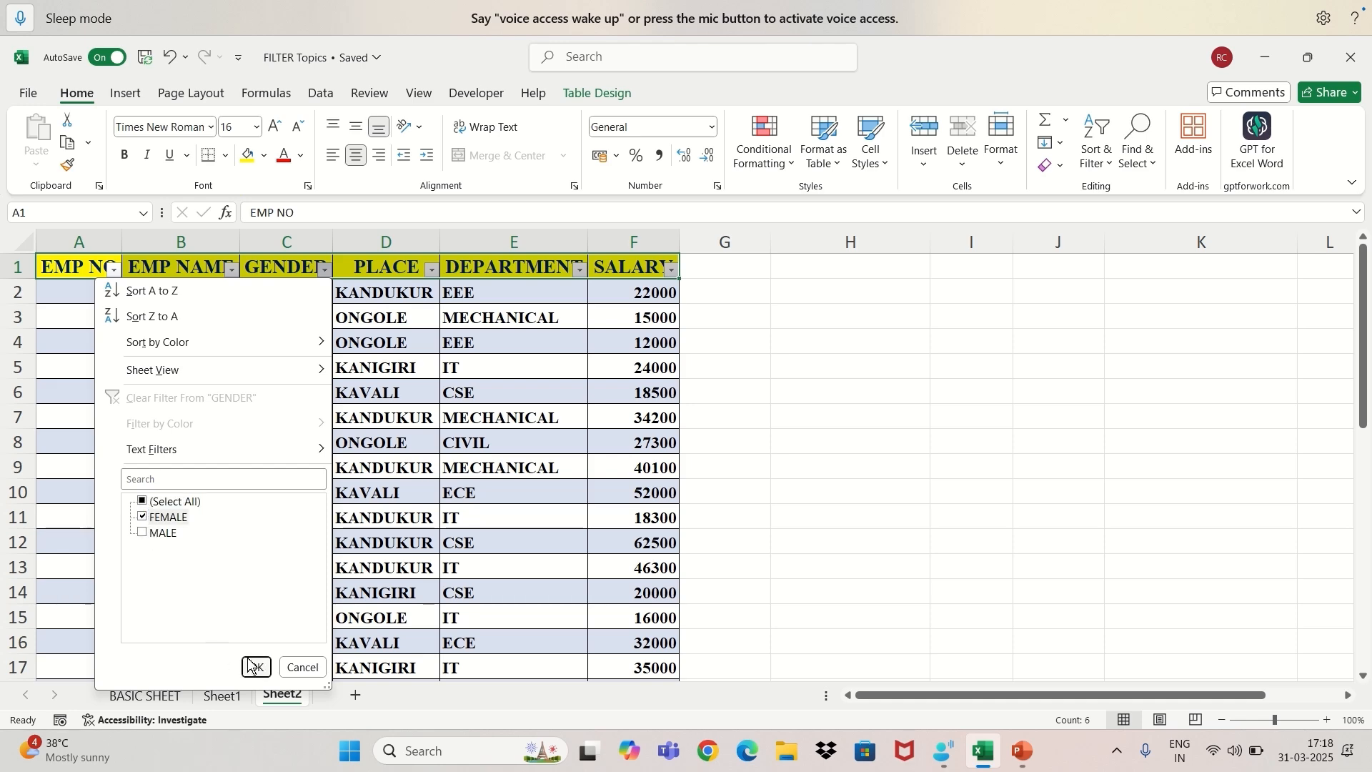
pyautogui.click(256, 667)
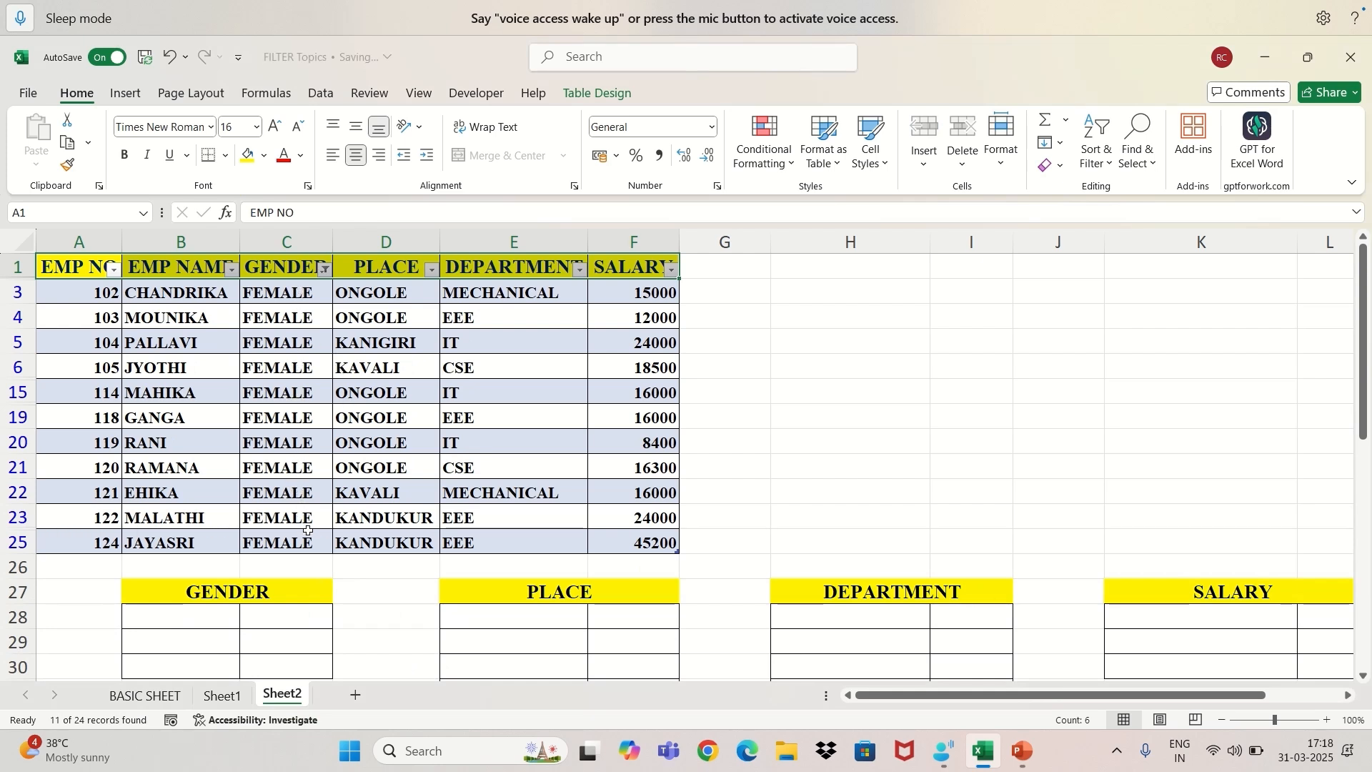
# Count the filtered FEMALE entries and record "female" in B28 with 11 in C28 of the GENDER summary.
pyautogui.moveTo(286, 294); pyautogui.dragTo(291, 532)
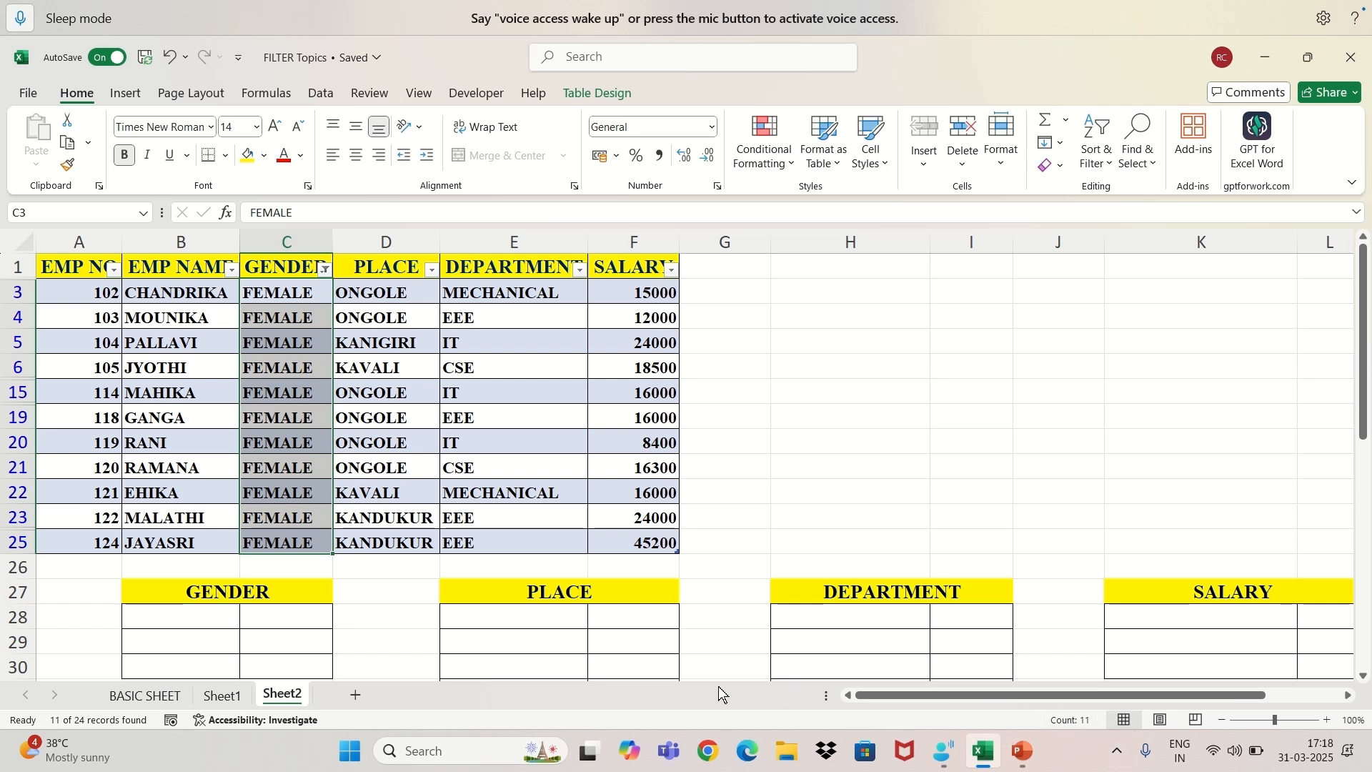
pyautogui.click(191, 626)
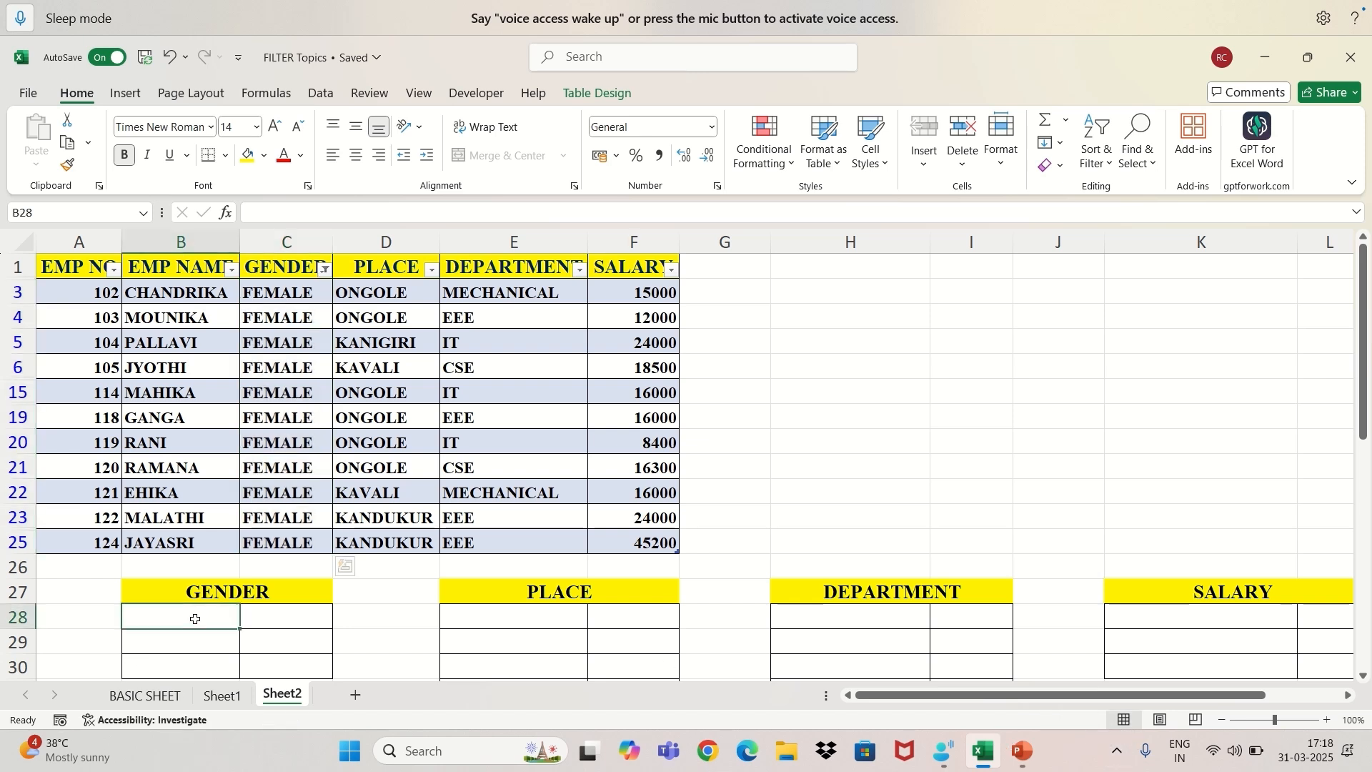
pyautogui.write('female')
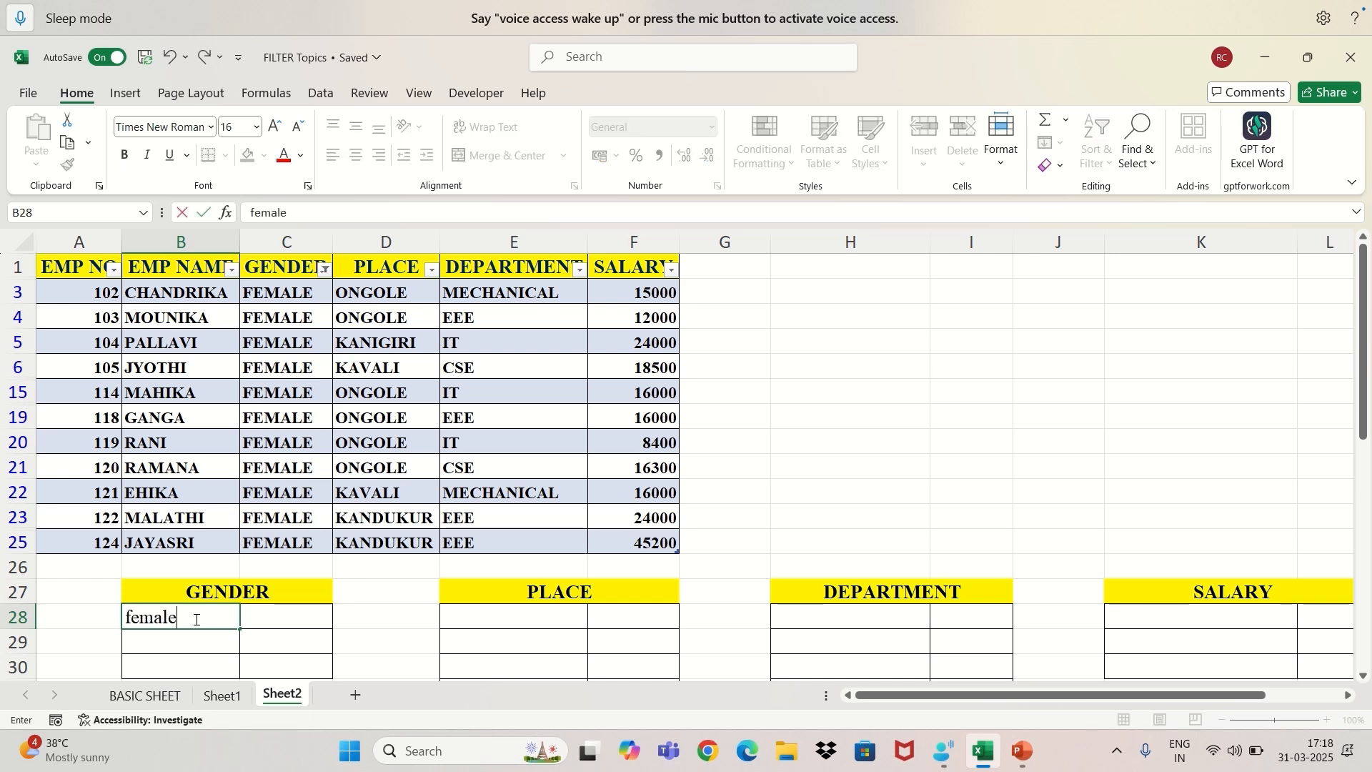
pyautogui.press('Tab')
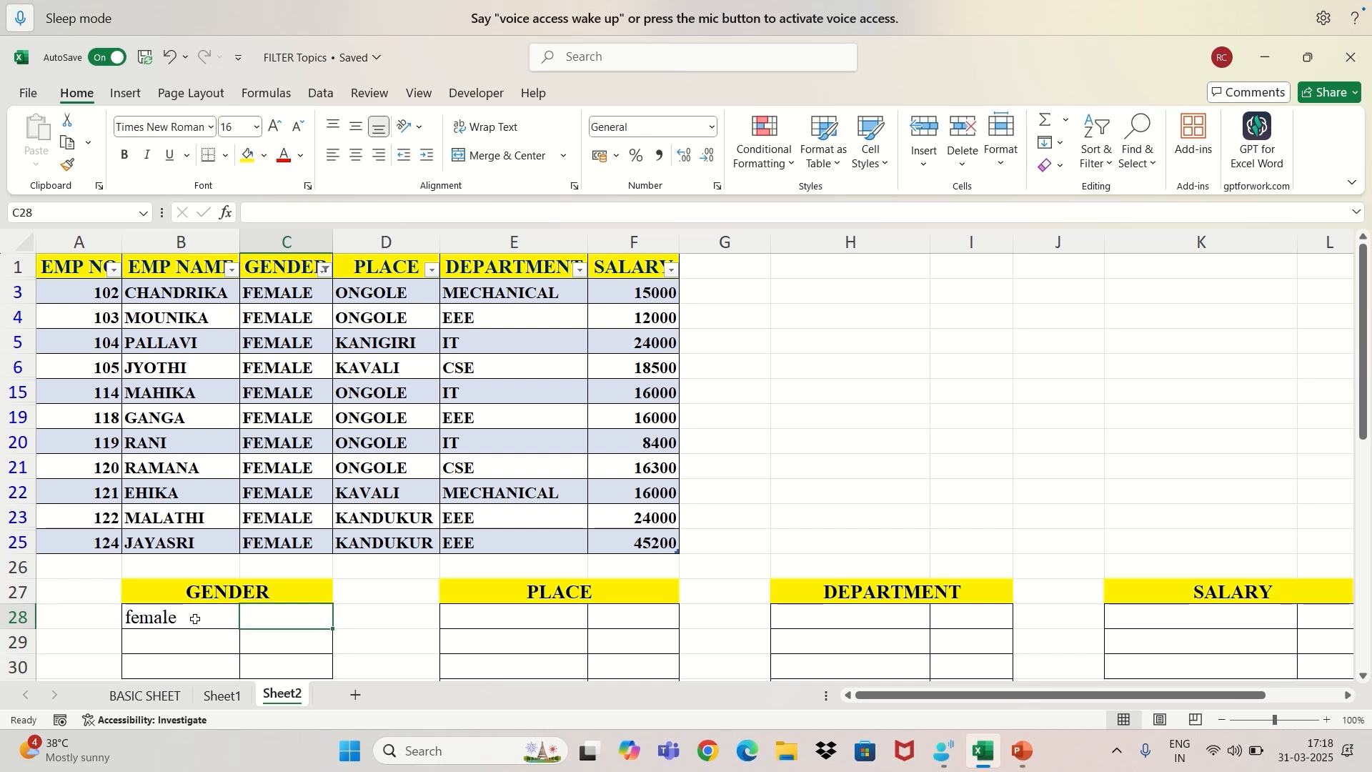
pyautogui.write('11')
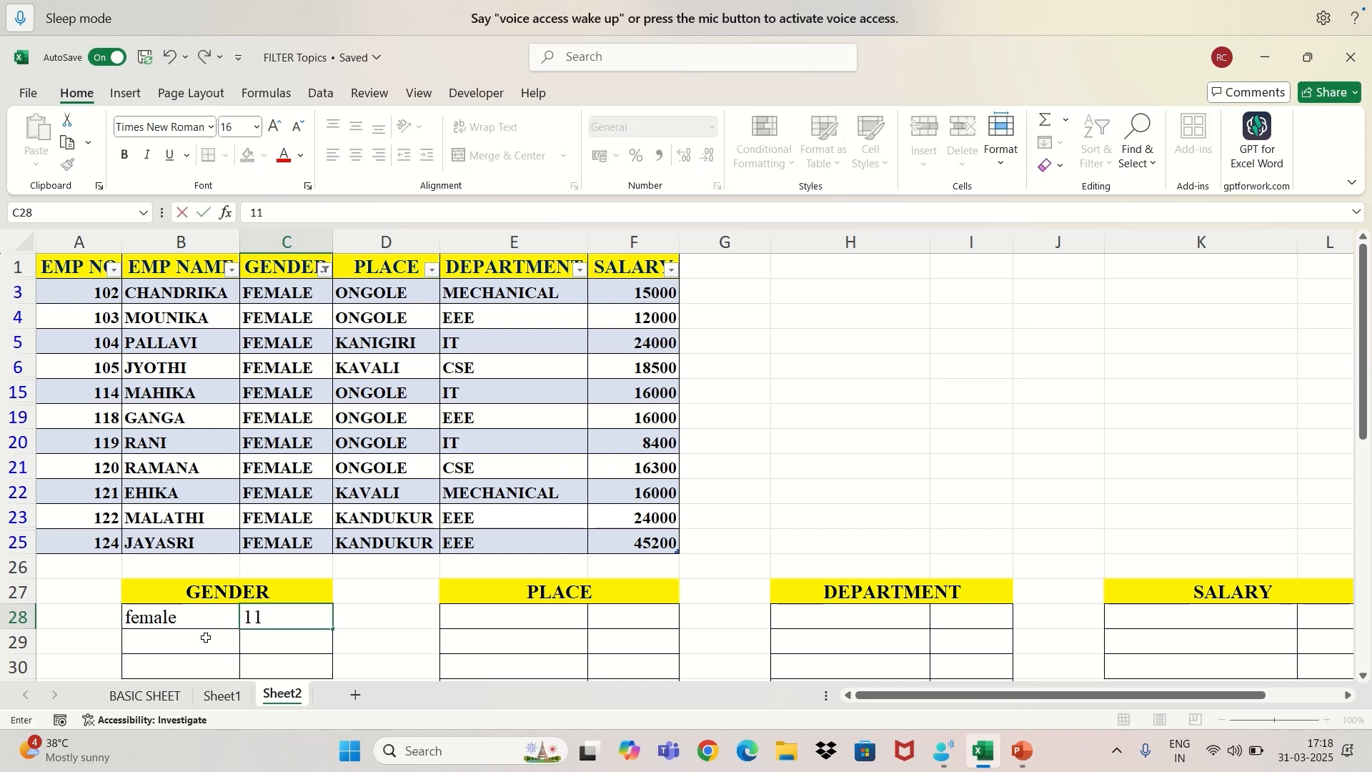
pyautogui.click(205, 638)
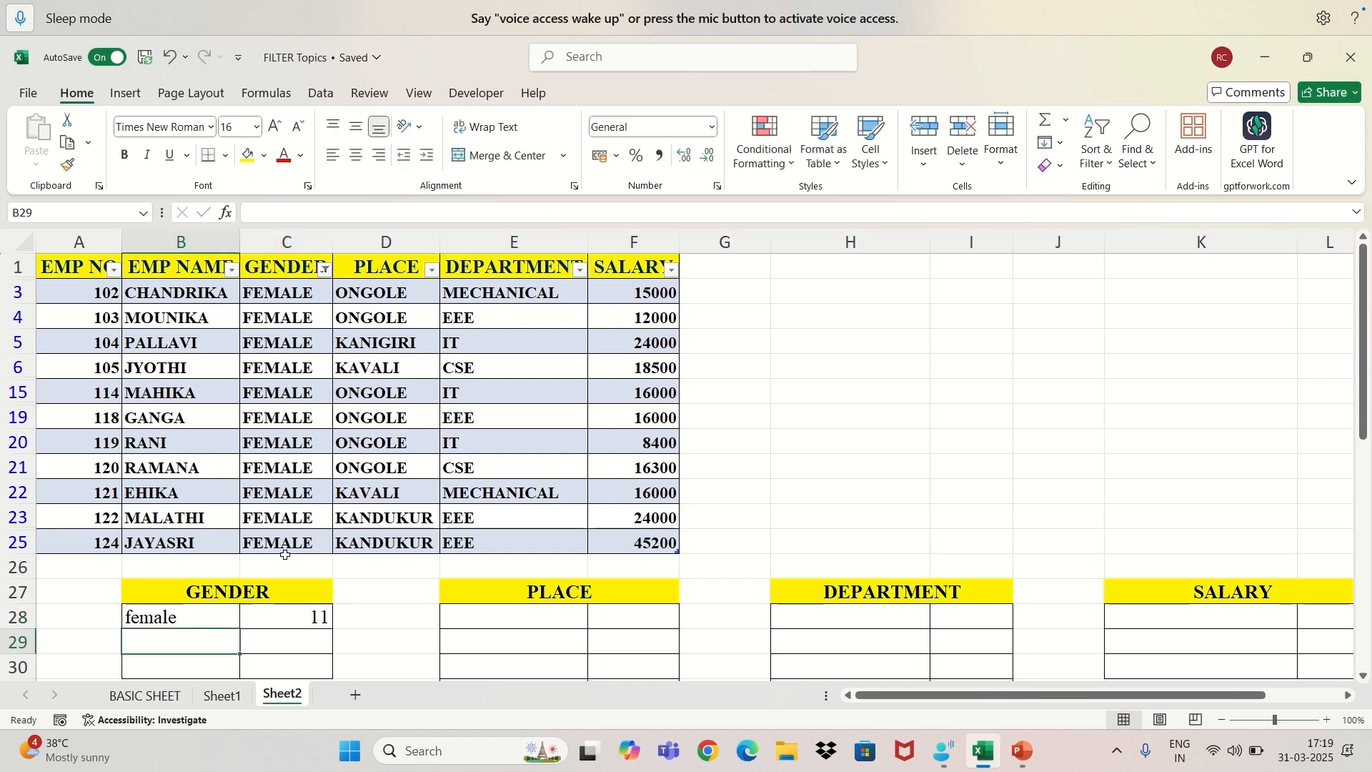
# Switch the GENDER filter from FEMALE to MALE records only.
pyautogui.click(324, 270)
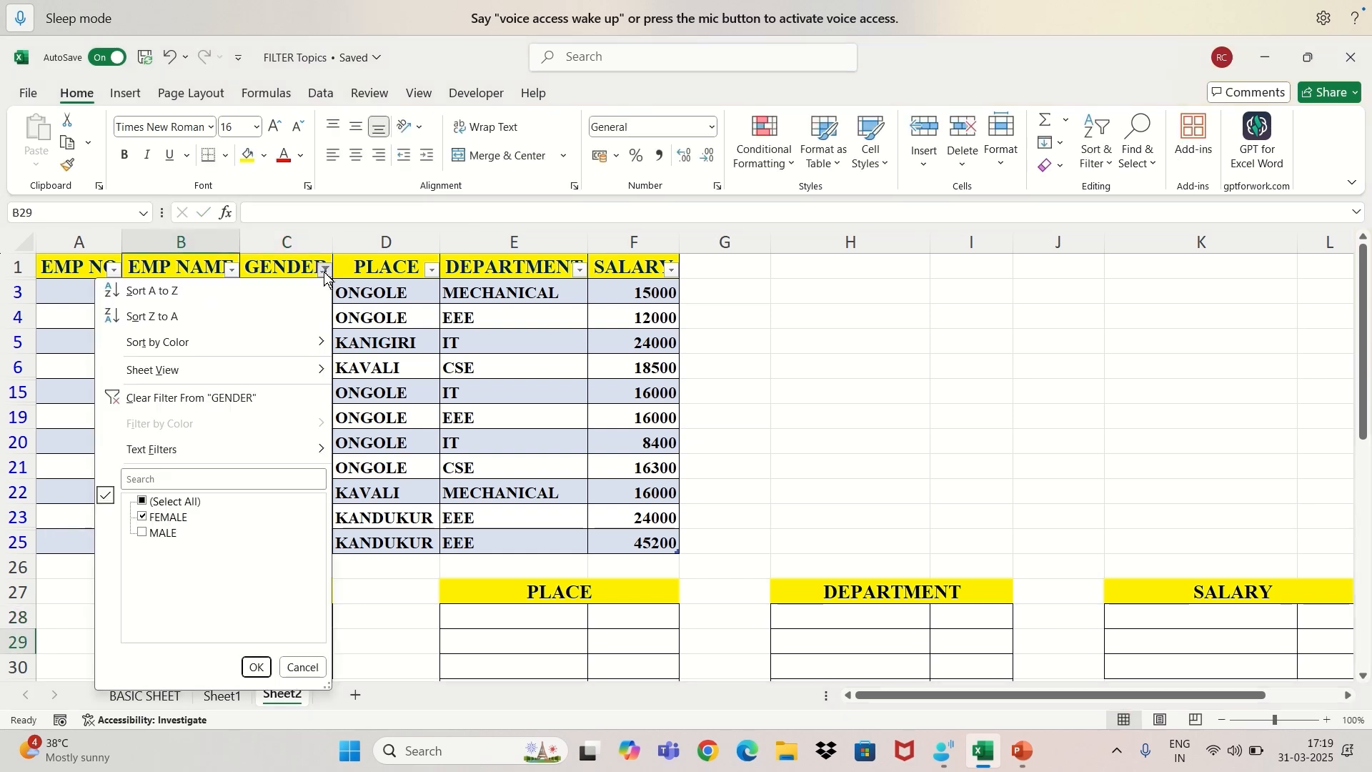
pyautogui.click(141, 518)
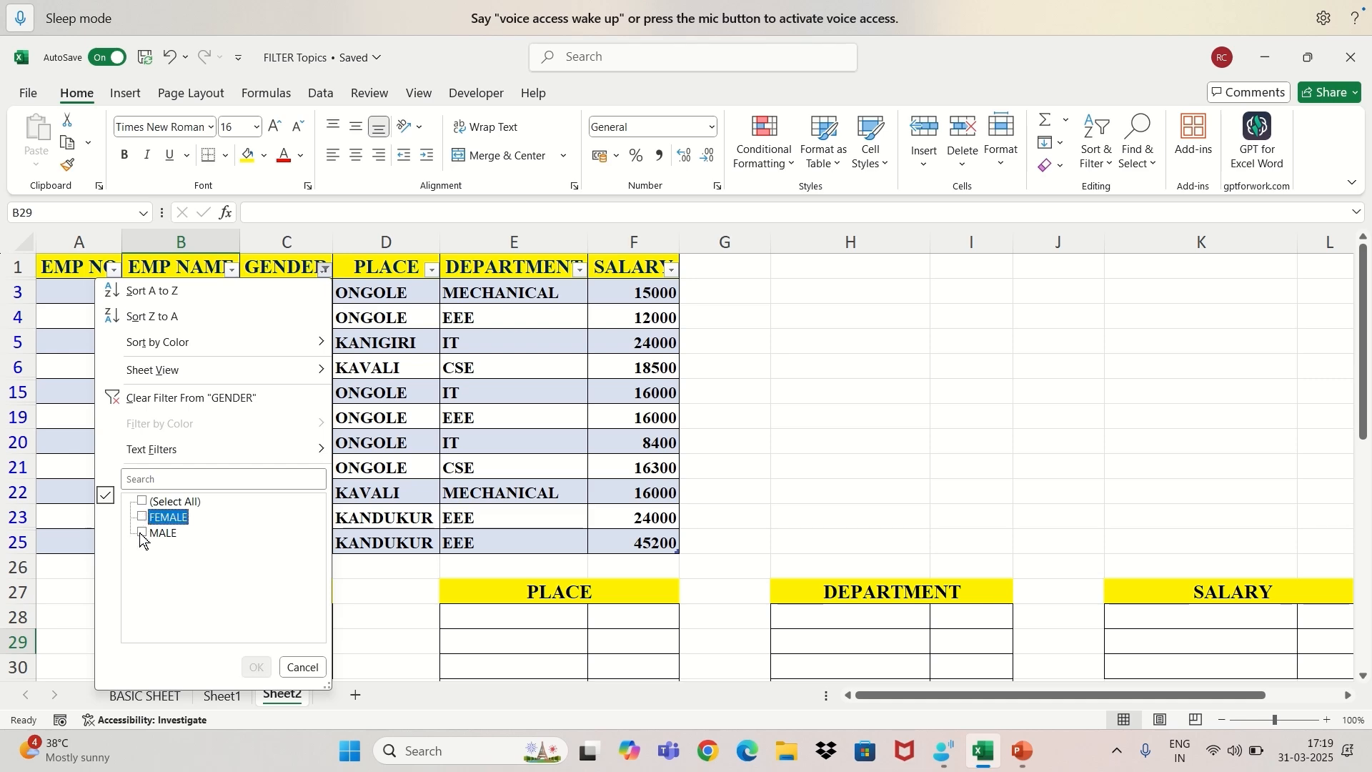
pyautogui.click(141, 534)
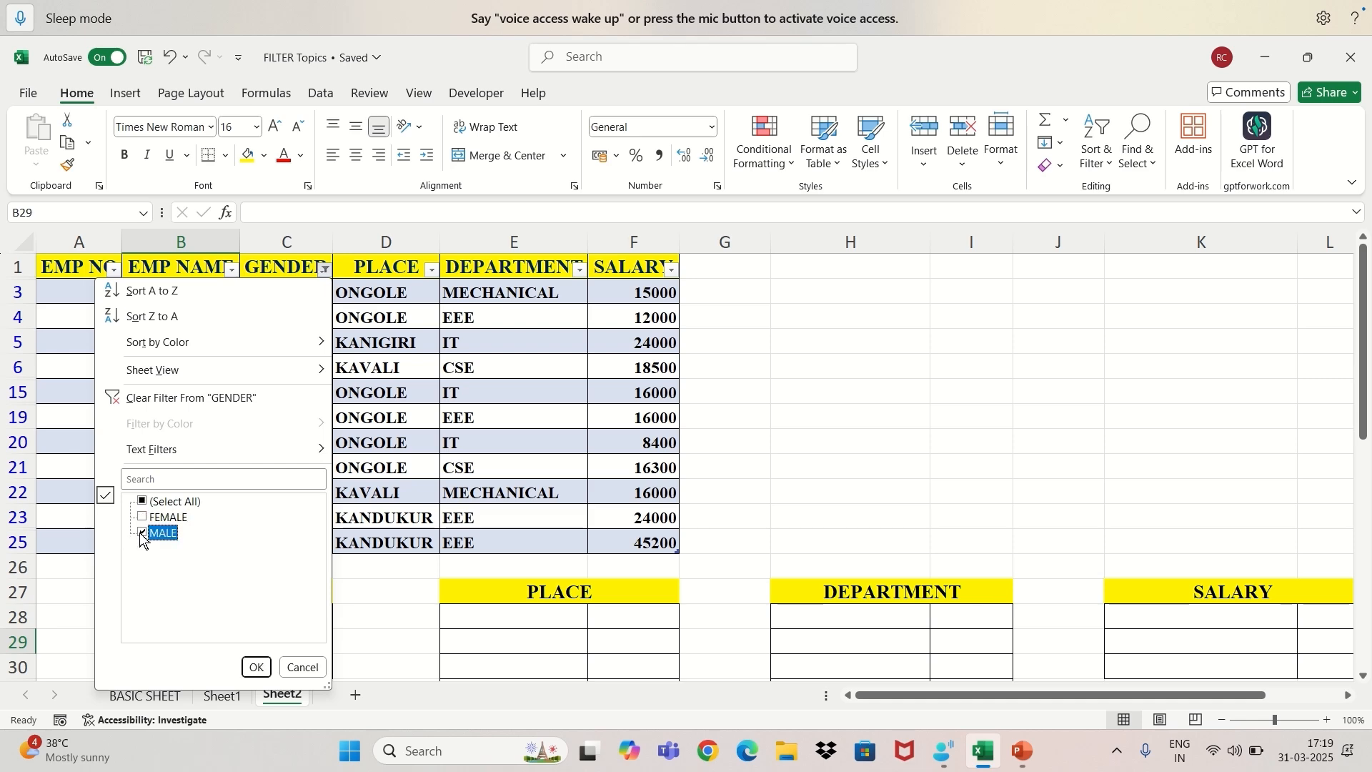
pyautogui.click(255, 667)
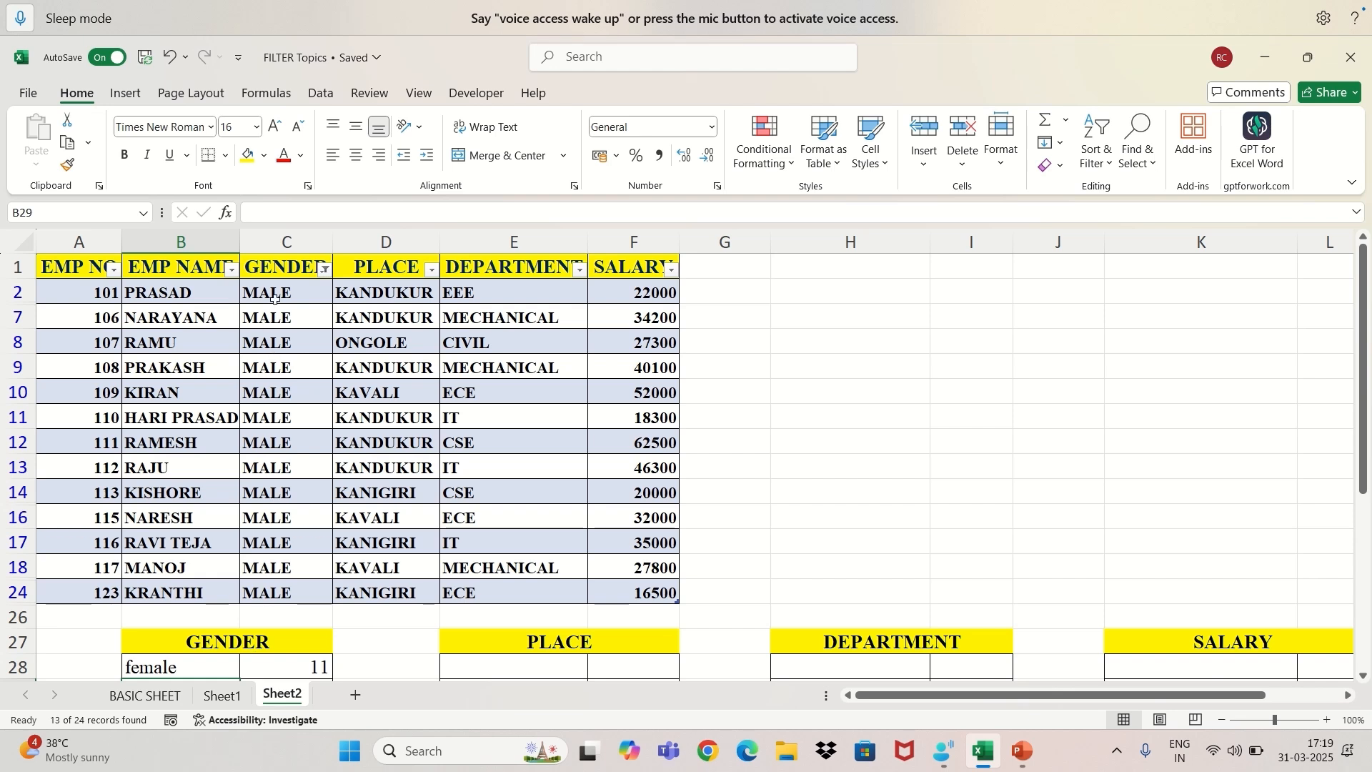
# Count the filtered MALE entries and record "male" in B29 with 13 in C29 of the GENDER summary.
pyautogui.moveTo(276, 299); pyautogui.dragTo(252, 594)
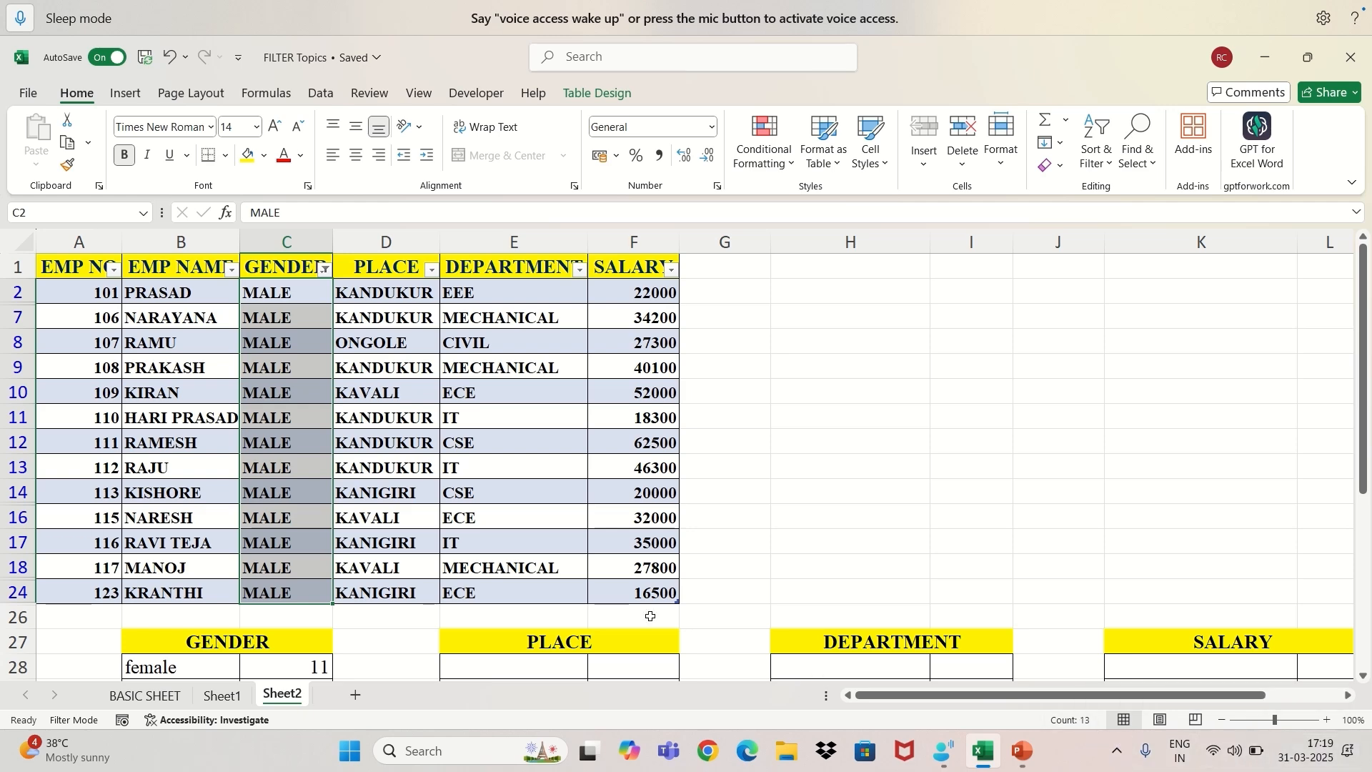
pyautogui.scroll(-2, 185, 649)
pyautogui.click(201, 647)
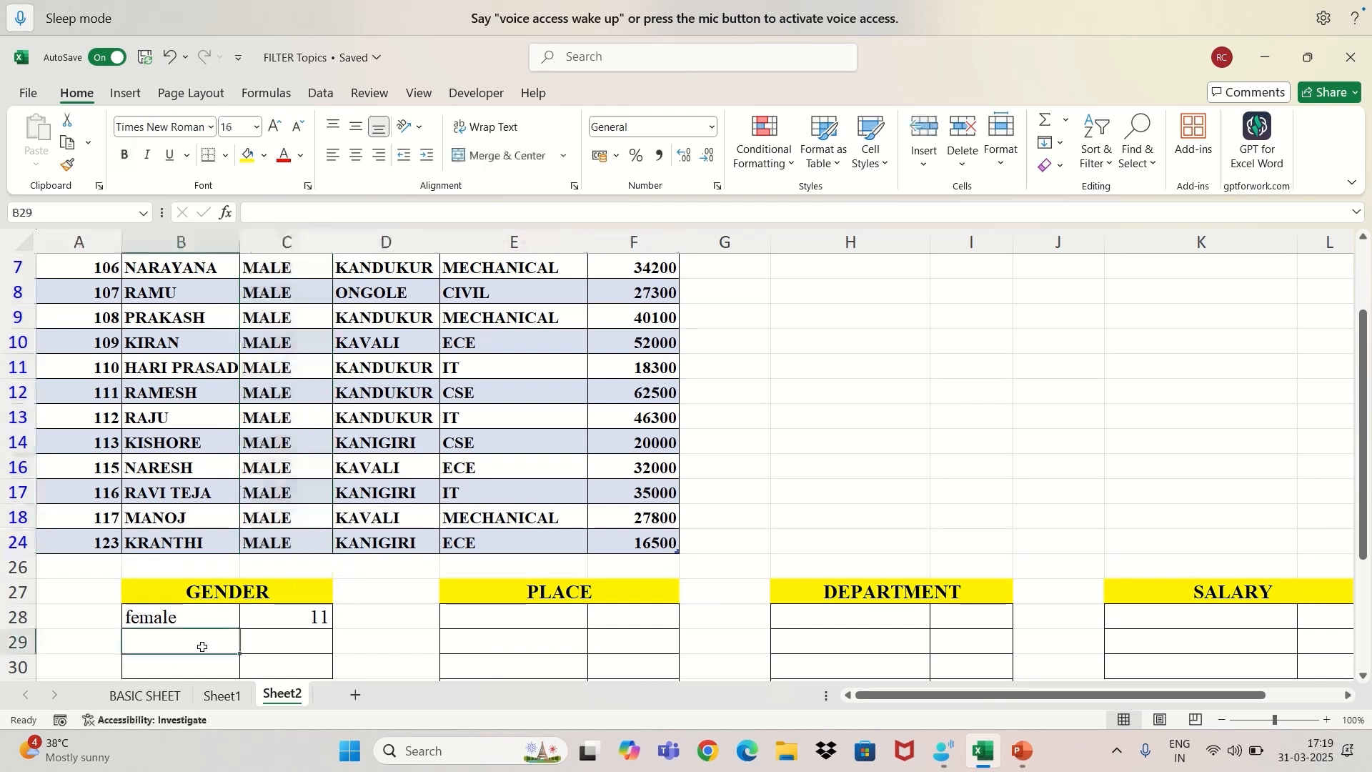
pyautogui.write('ma')
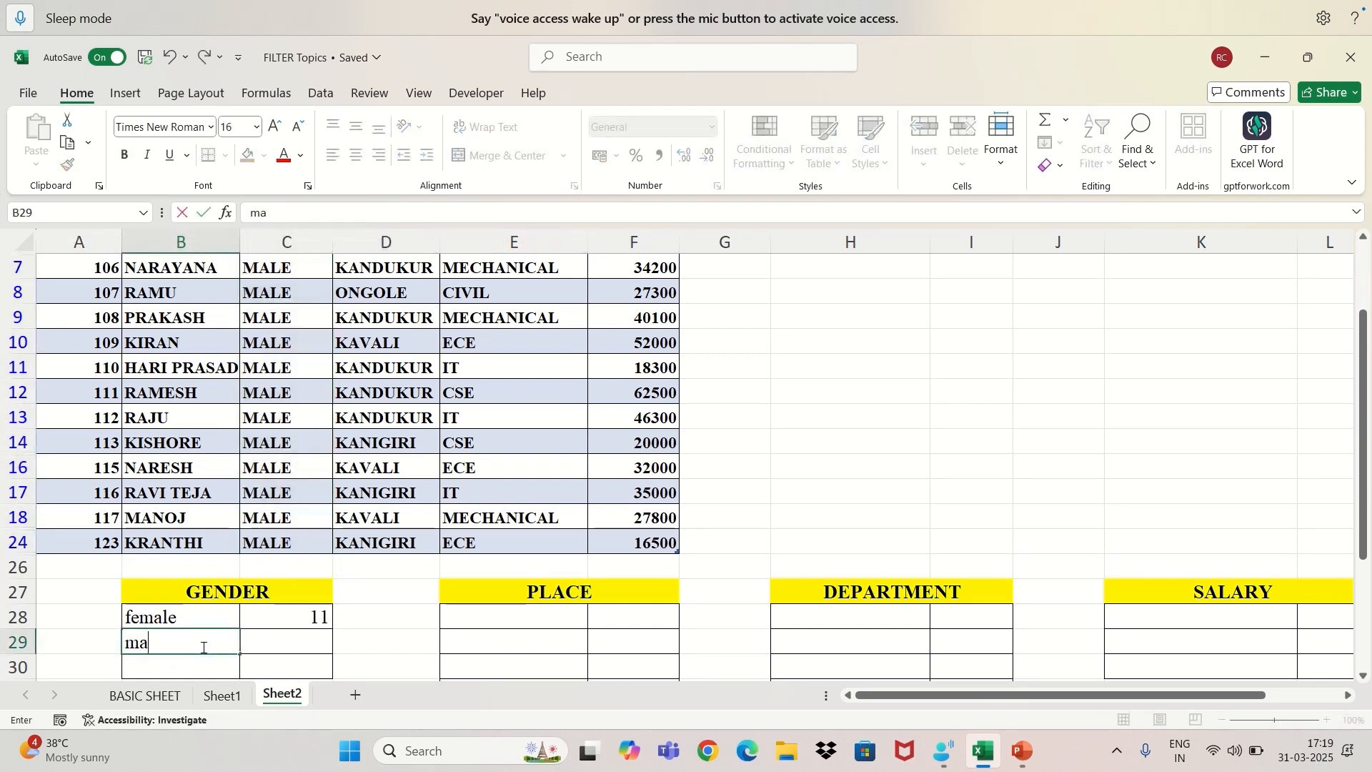
pyautogui.write('le')
pyautogui.press('Tab')
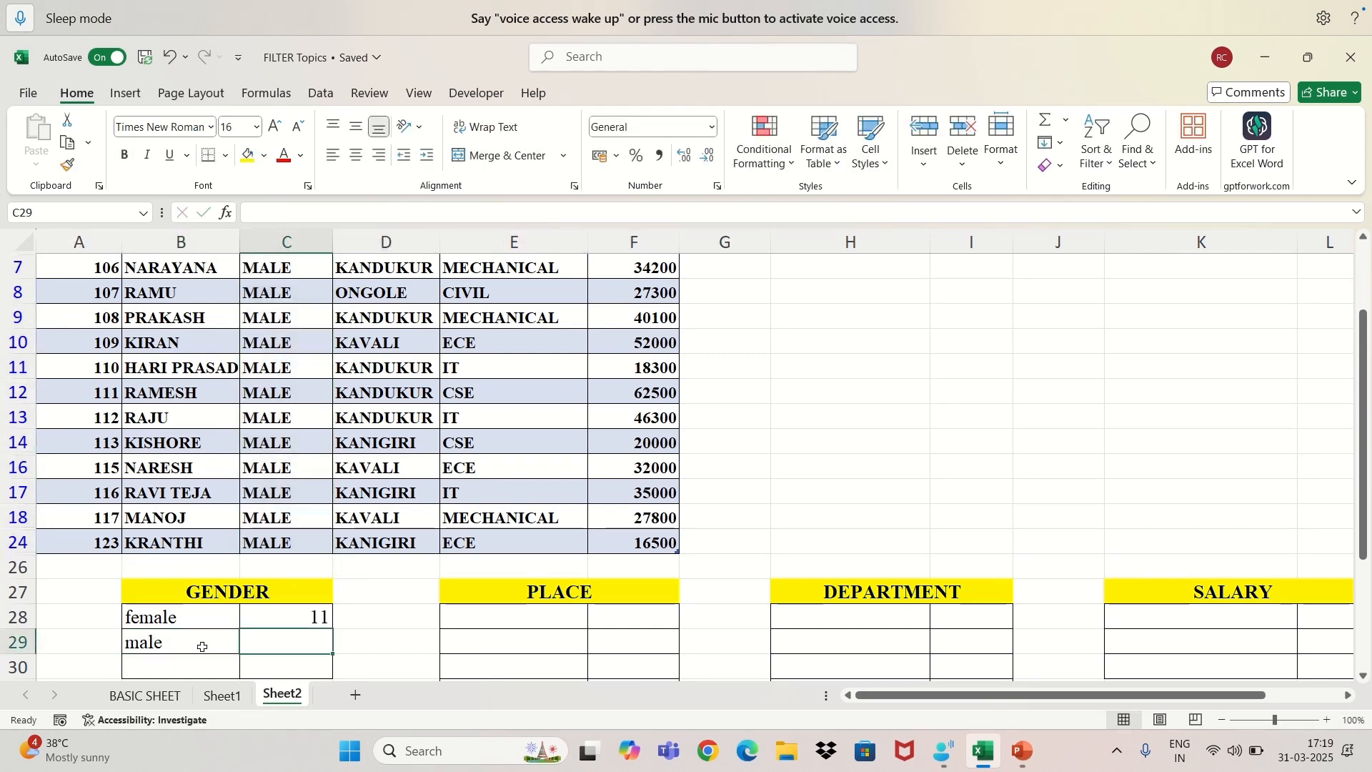
pyautogui.write('13')
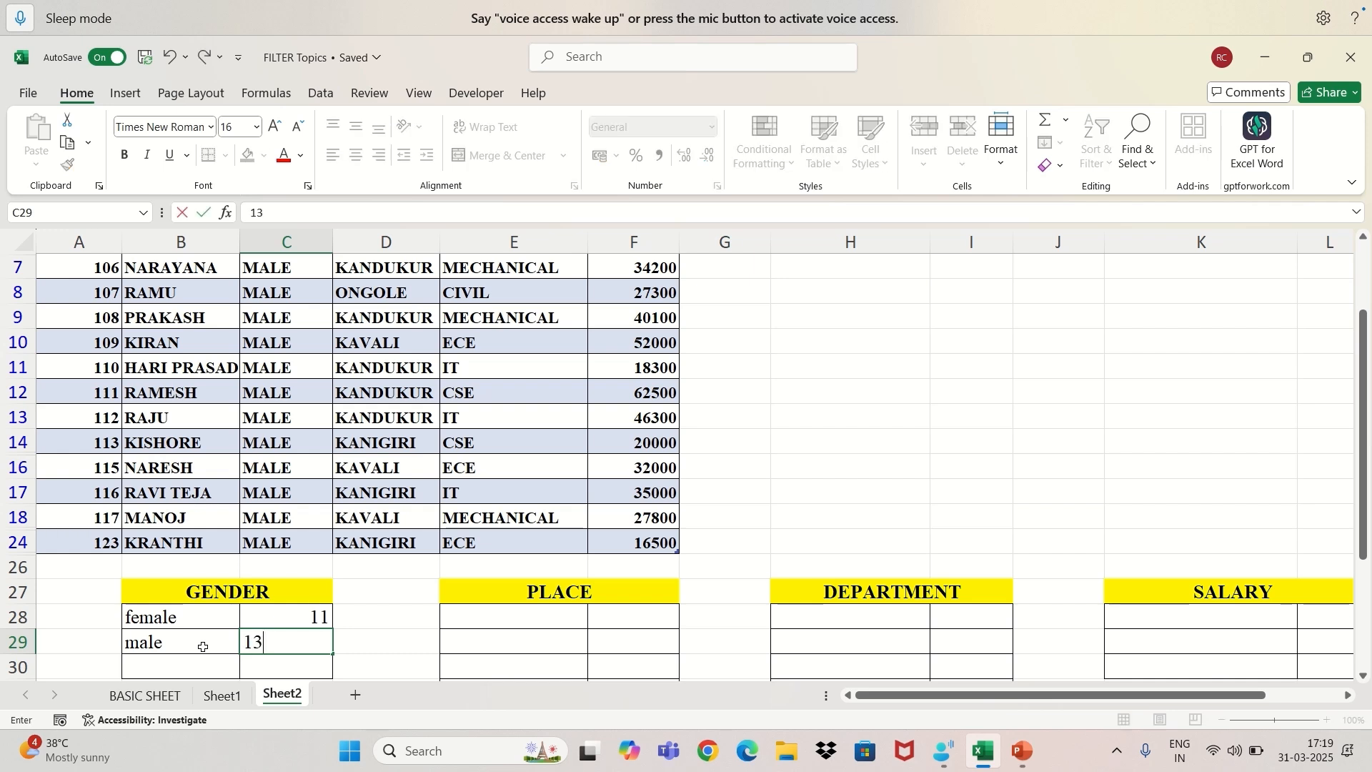
pyautogui.press('Return')
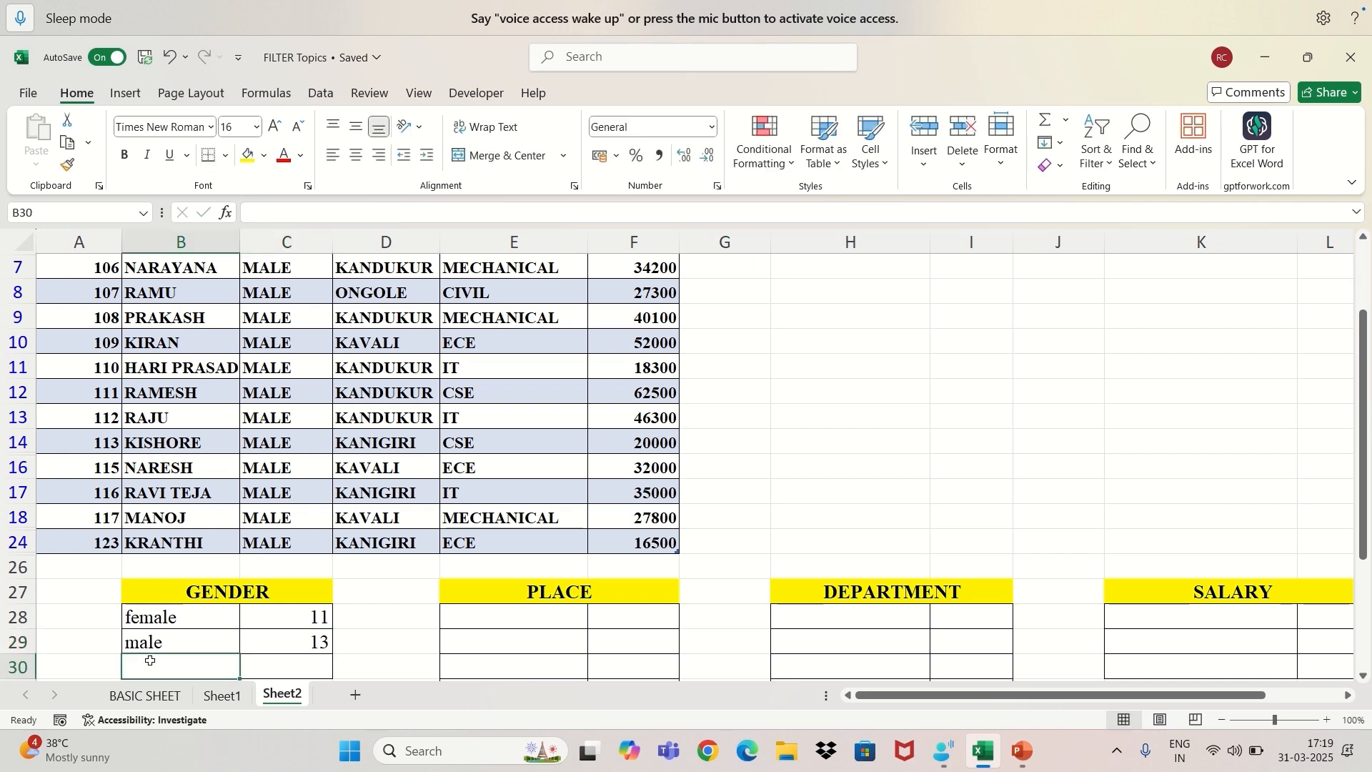
# Add a "total" row to the GENDER summary in B30 with the value 14 in C30.
pyautogui.write('tota')
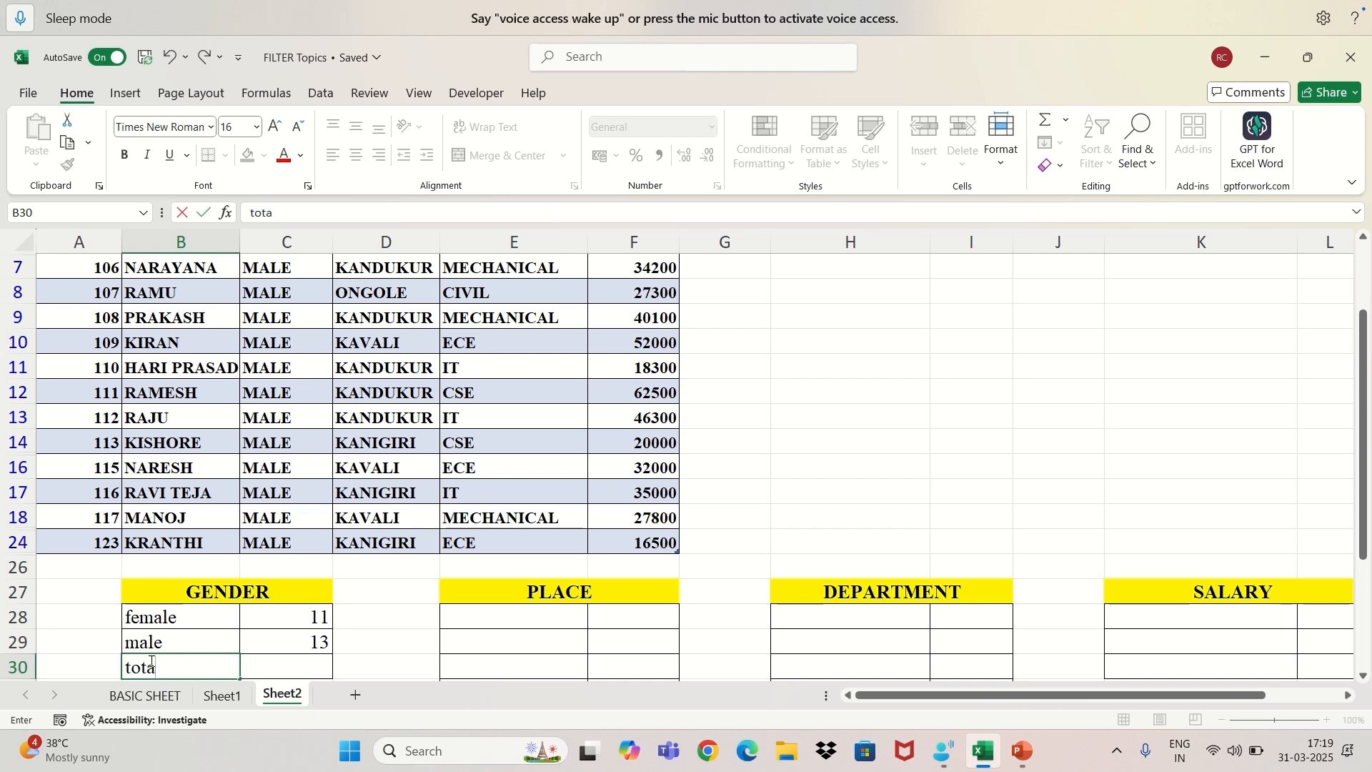
pyautogui.write('l')
pyautogui.press('Tab')
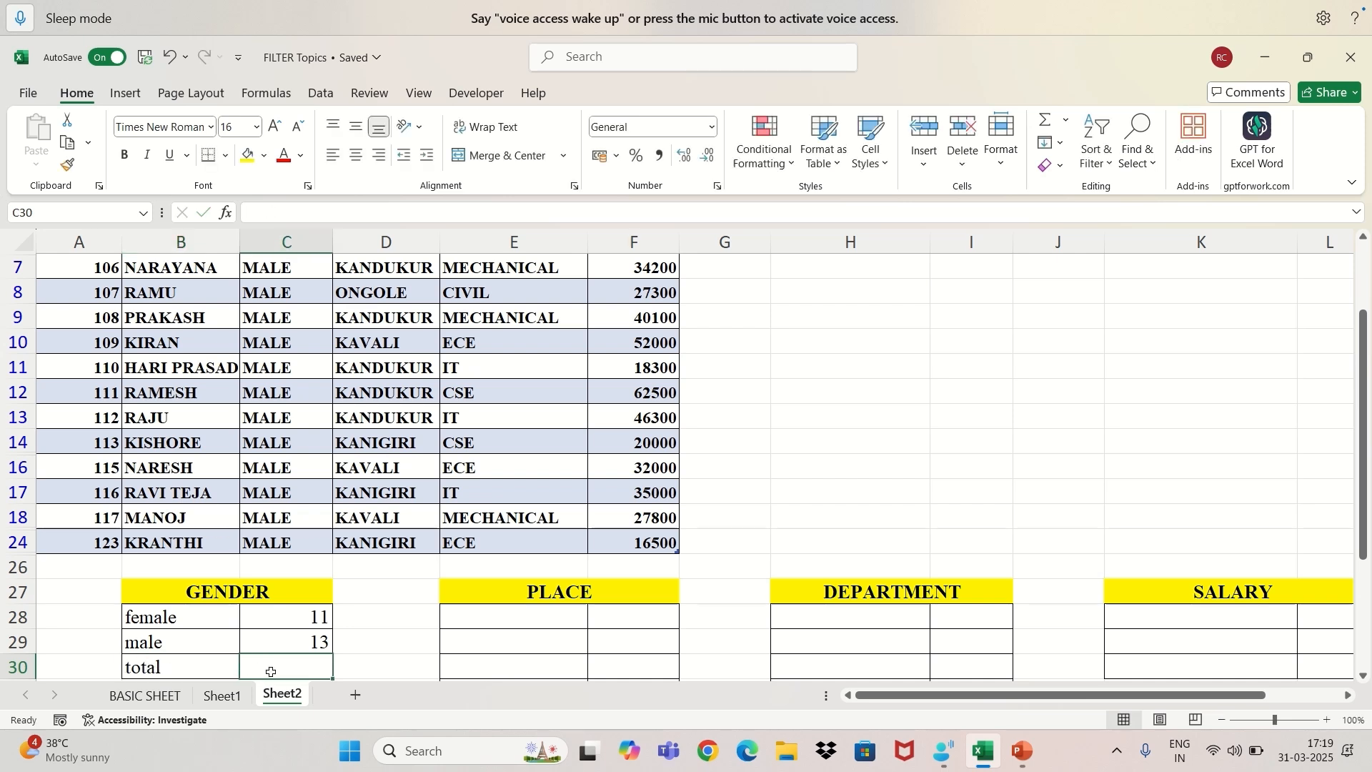
pyautogui.write('14')
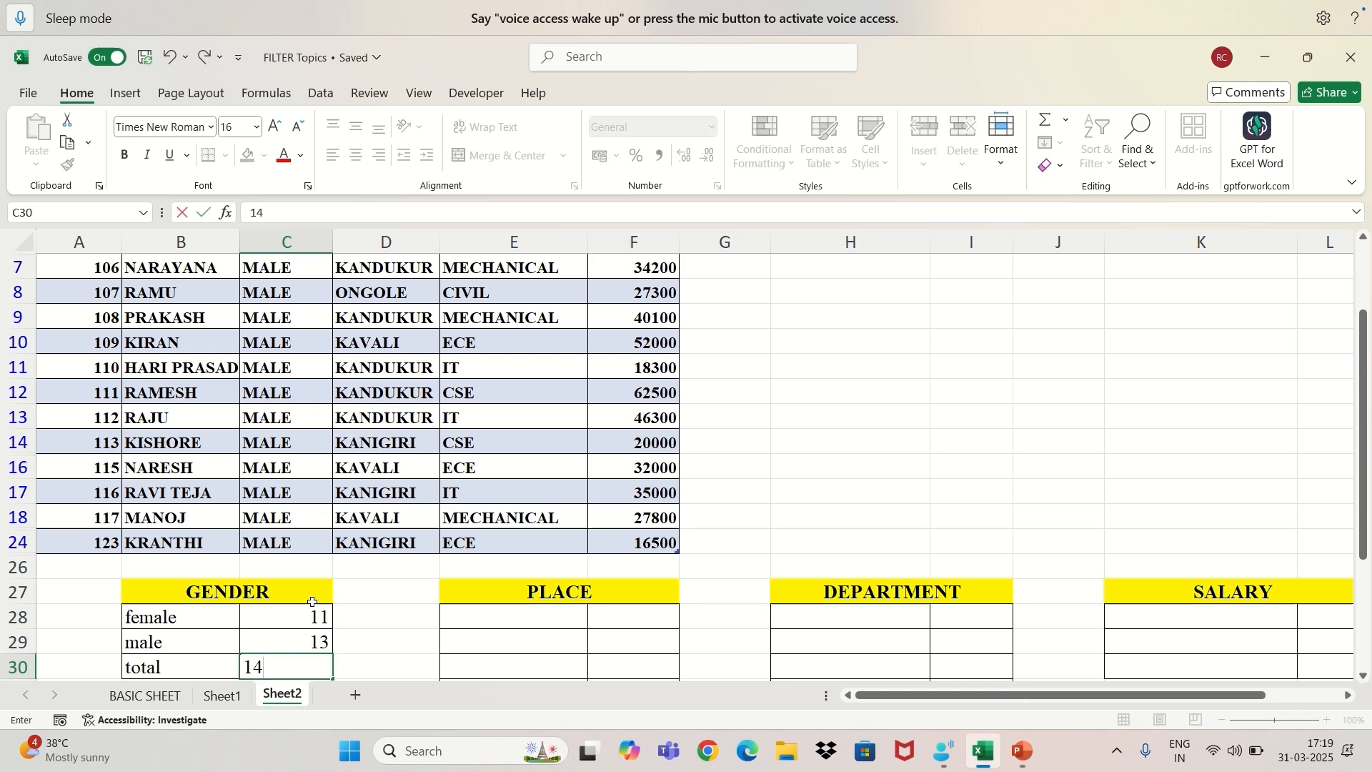
# Show all records again by selecting every value in the GENDER filter.
pyautogui.scroll(2, 322, 371)
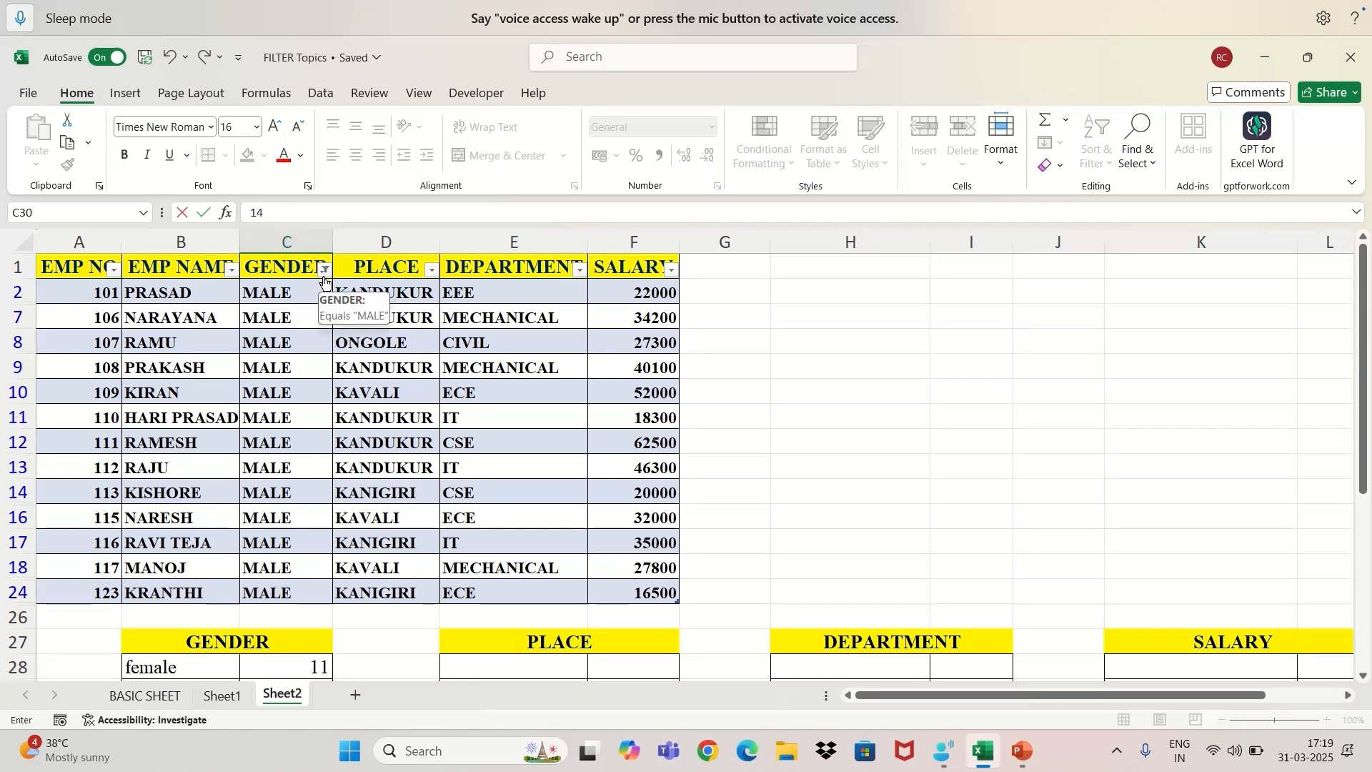
pyautogui.click(325, 270)
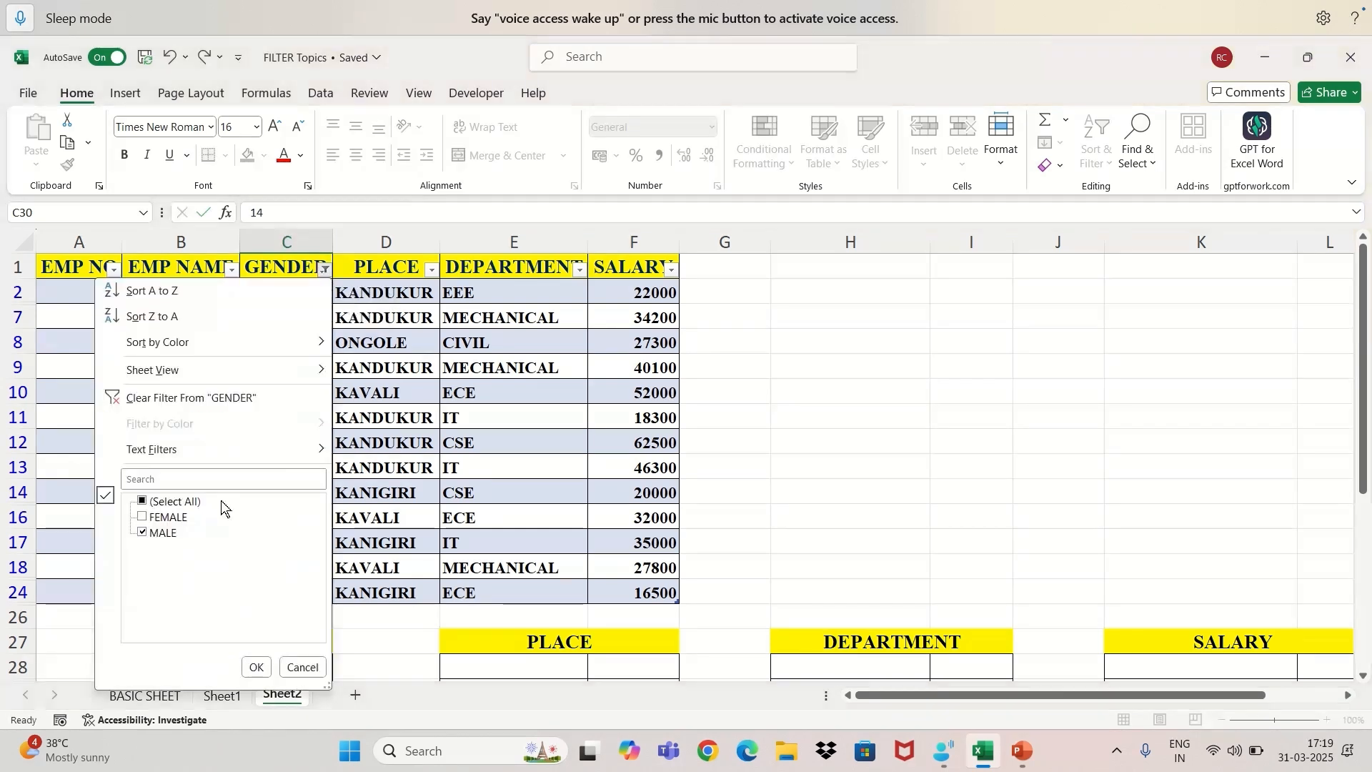
pyautogui.click(136, 502)
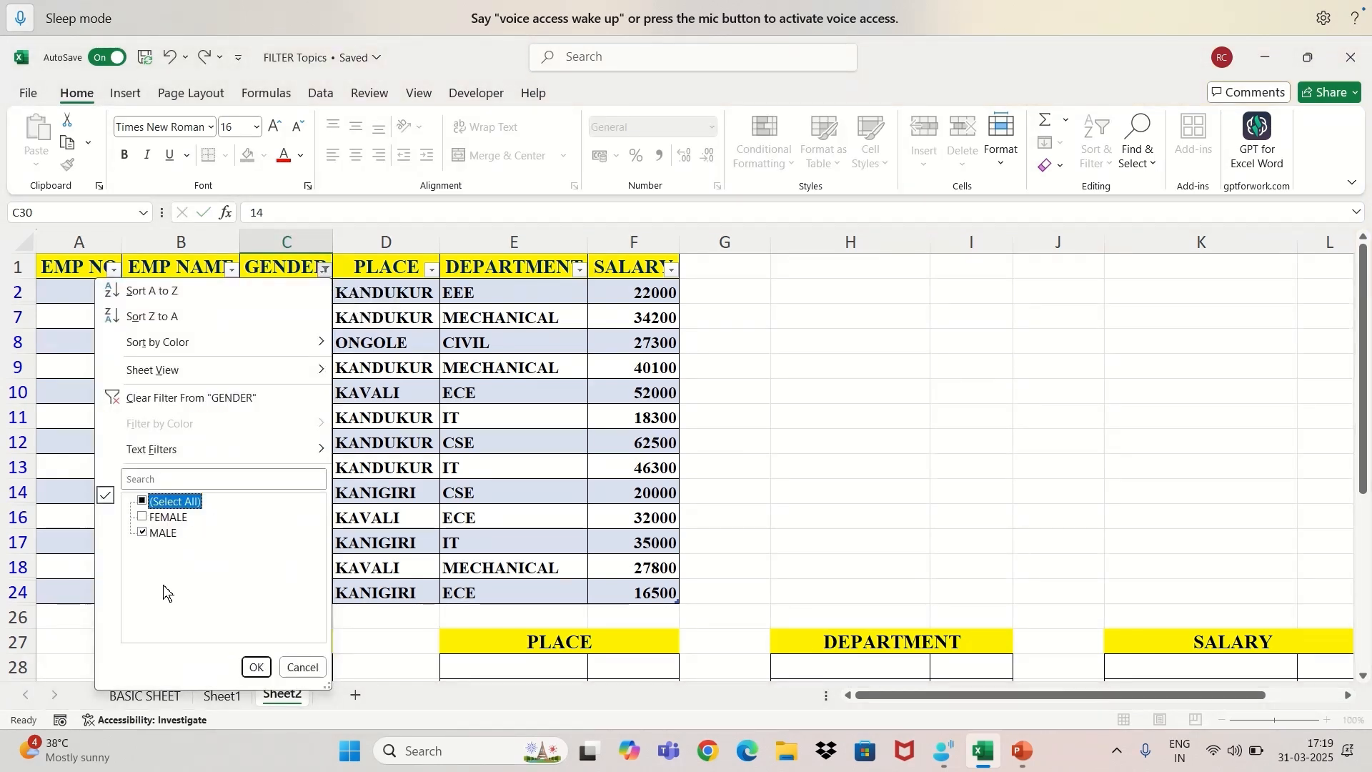
pyautogui.click(142, 501)
pyautogui.click(261, 674)
# Select all GENDER entries in C2:C25 and check their count.
pyautogui.scroll(-4, 345, 403)
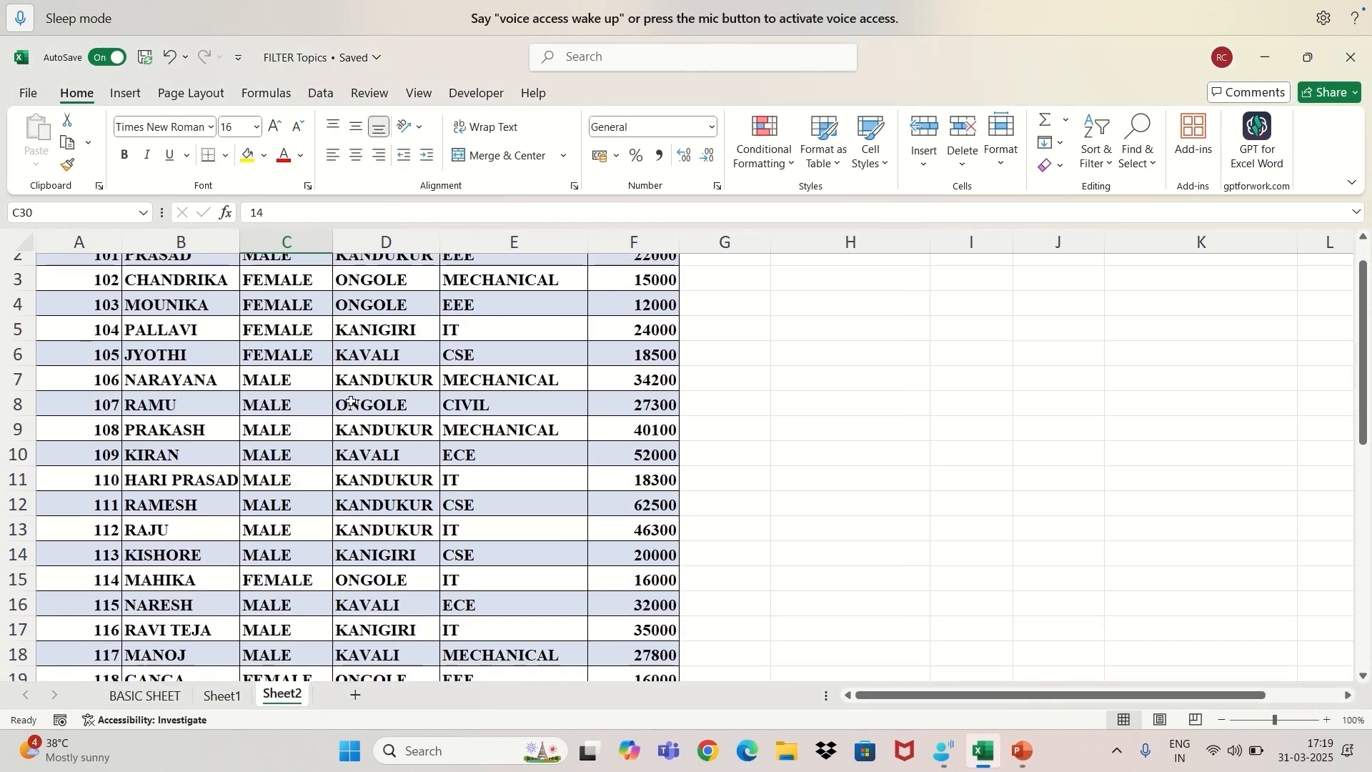
pyautogui.scroll(3, 344, 379)
pyautogui.scroll(1, 265, 273)
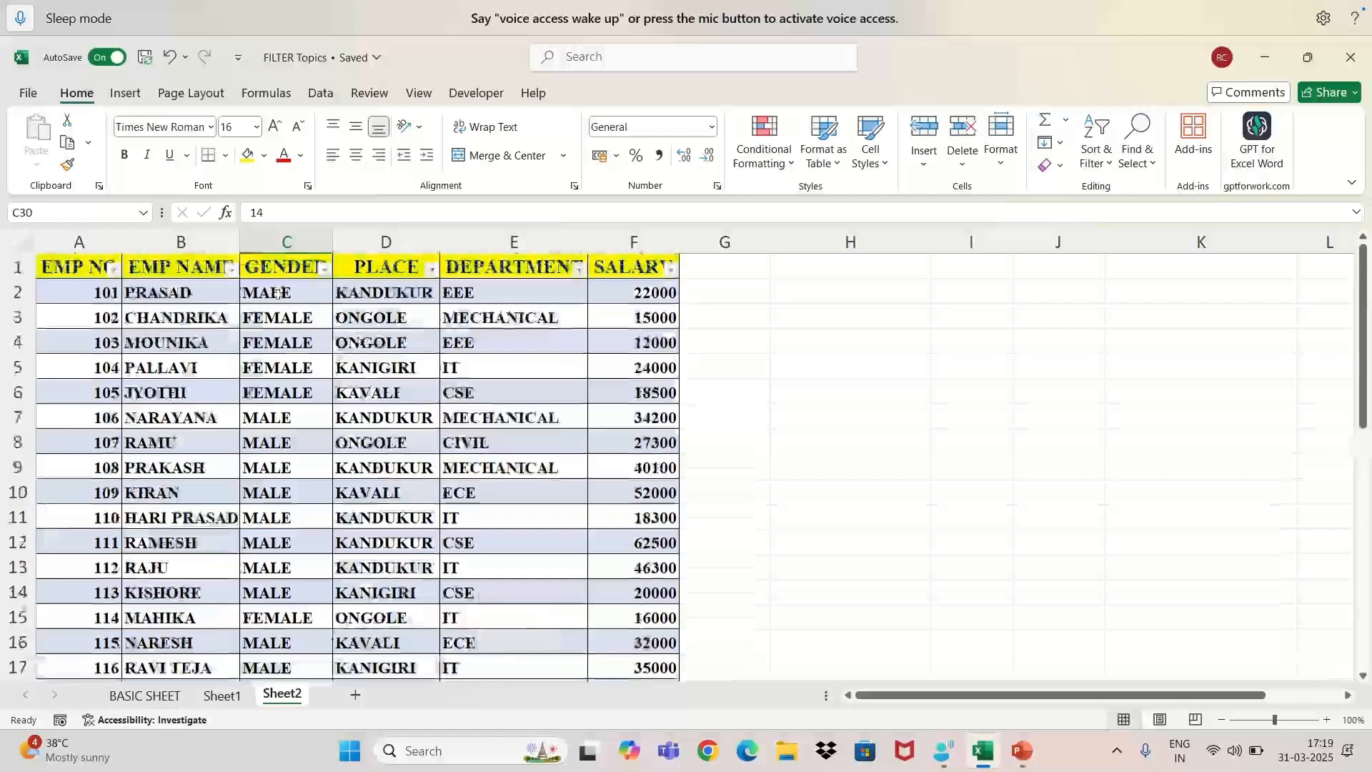
pyautogui.moveTo(271, 292); pyautogui.dragTo(281, 643)
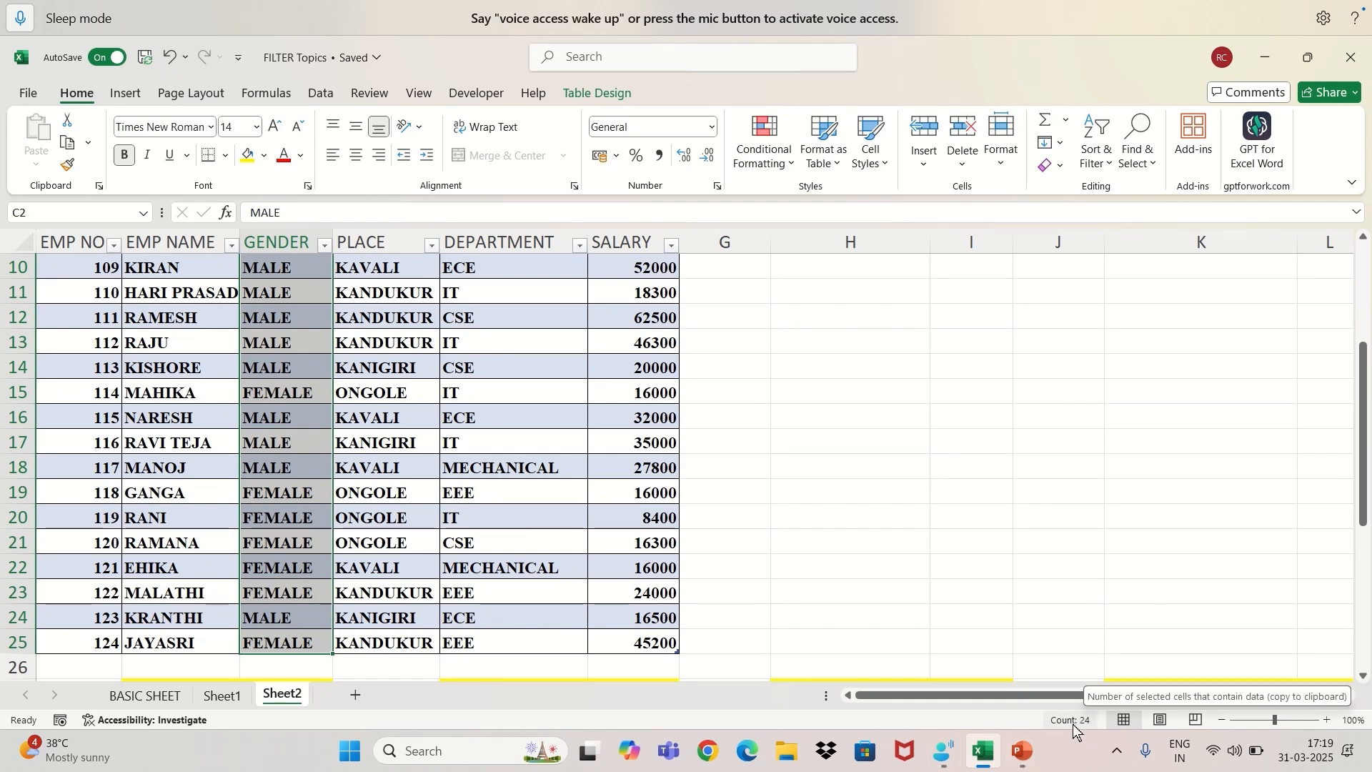
pyautogui.scroll(3, 429, 280)
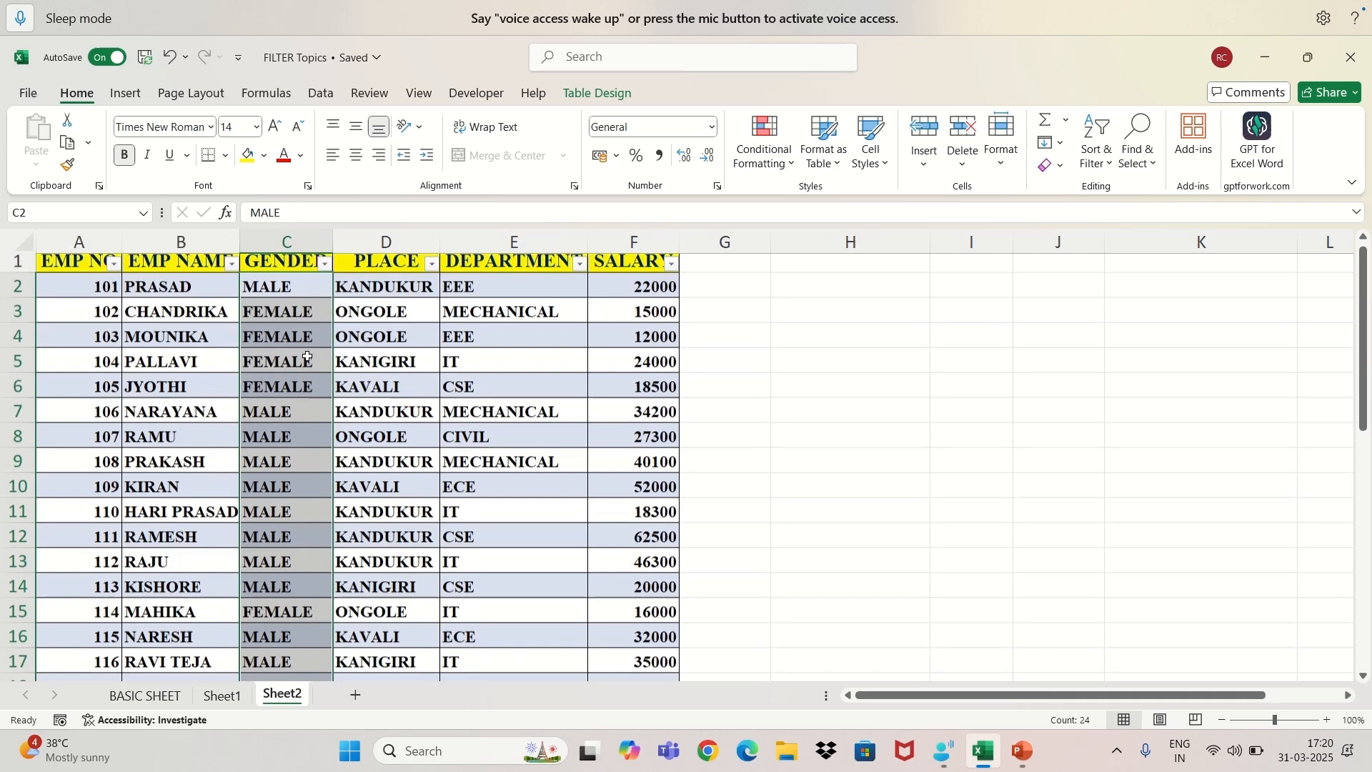
# Filter the PLACE column of the employee table to show only KANDUKUR records.
pyautogui.click(430, 282)
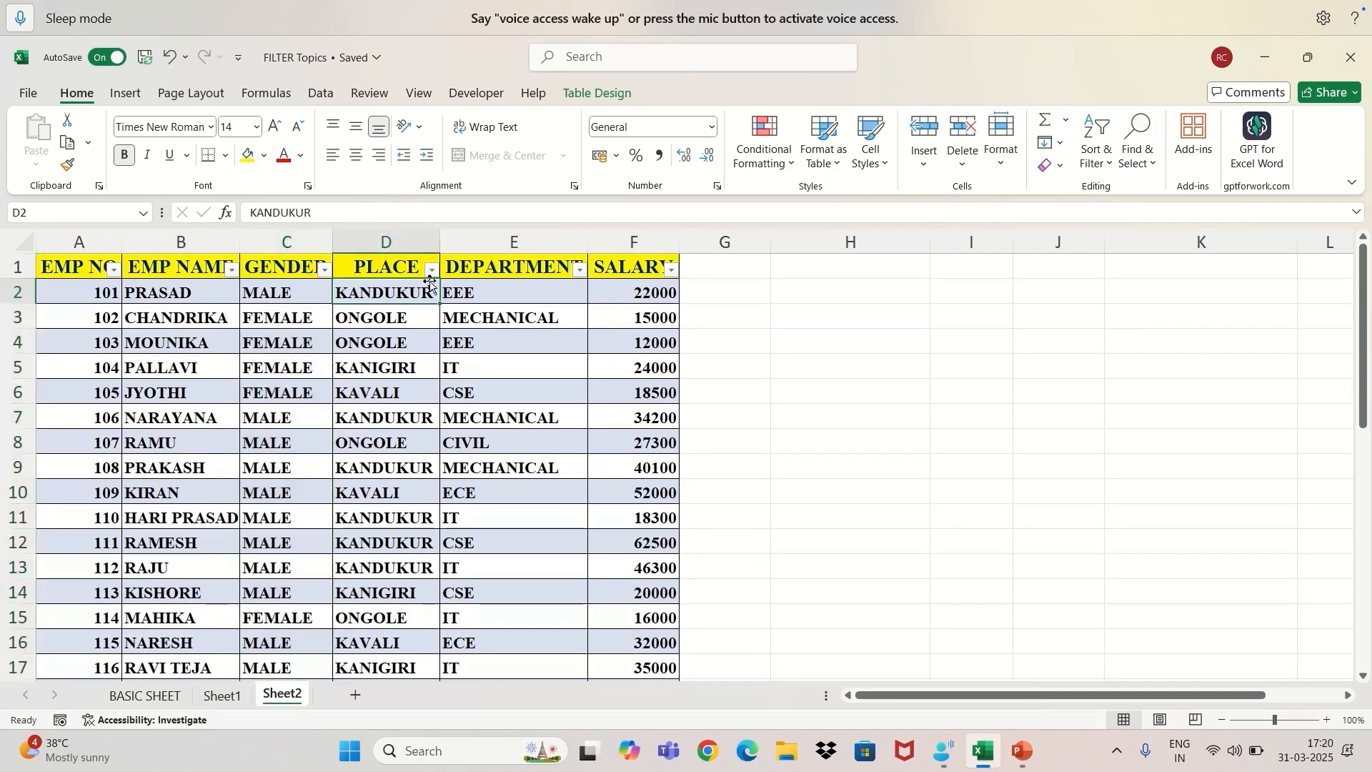
pyautogui.click(432, 270)
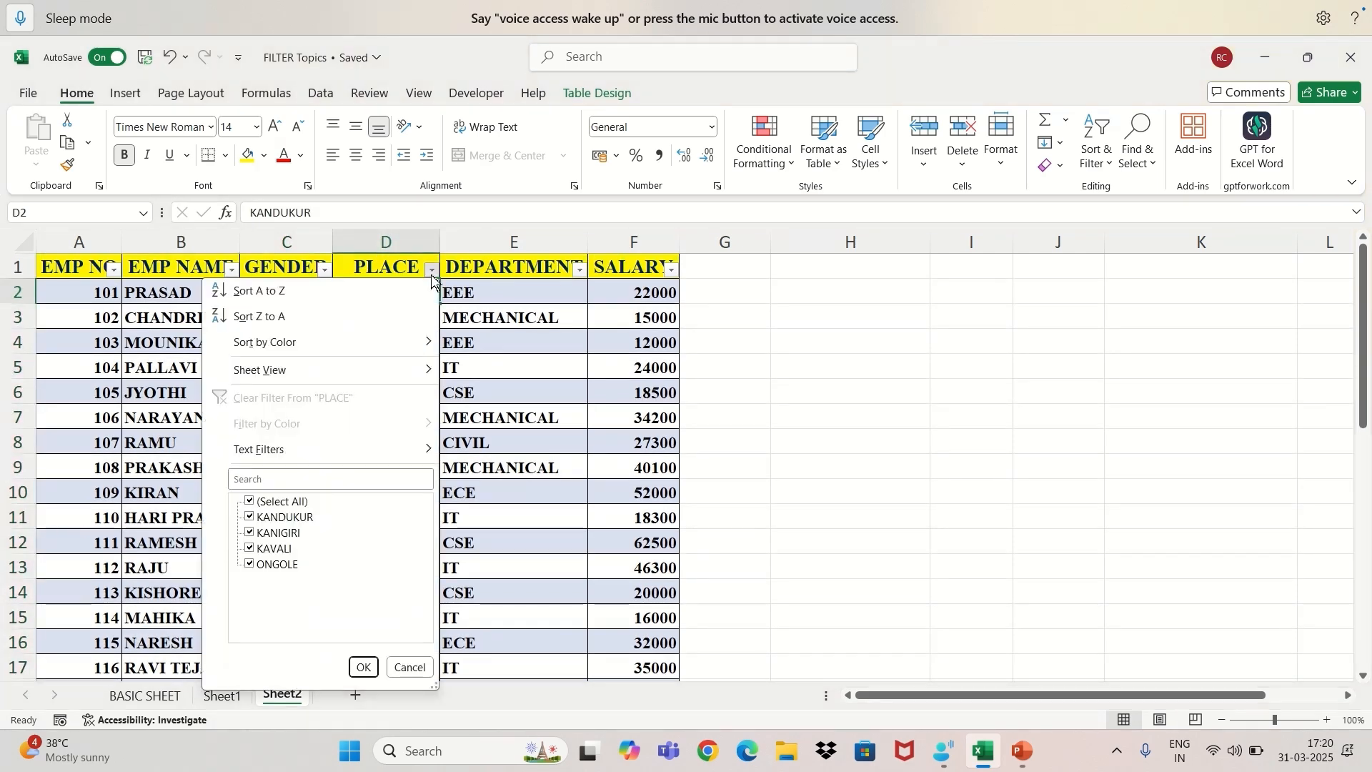
pyautogui.click(250, 503)
pyautogui.click(250, 518)
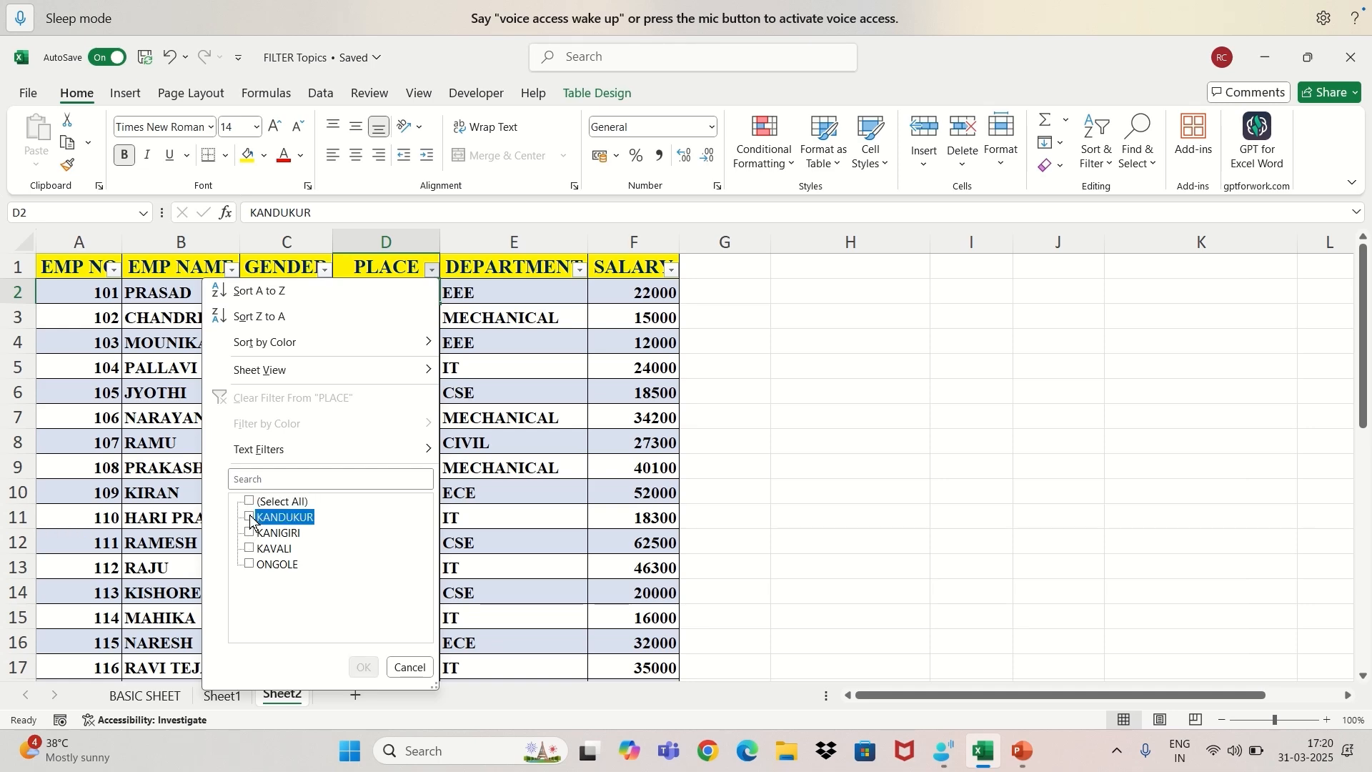
pyautogui.click(365, 668)
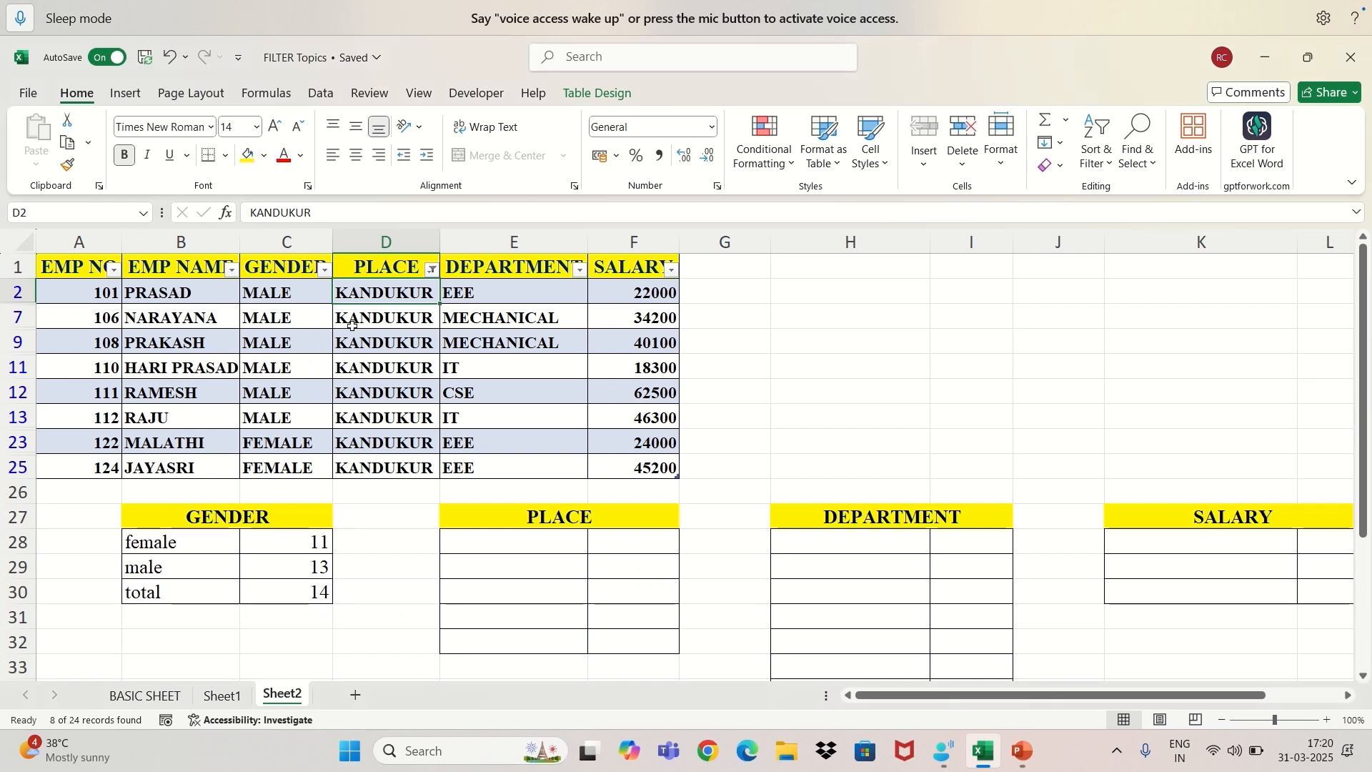
# Count the filtered KANDUKUR entries and record "kandukur" in E28 with 8 in F28 of the PLACE summary.
pyautogui.moveTo(383, 292); pyautogui.dragTo(384, 466)
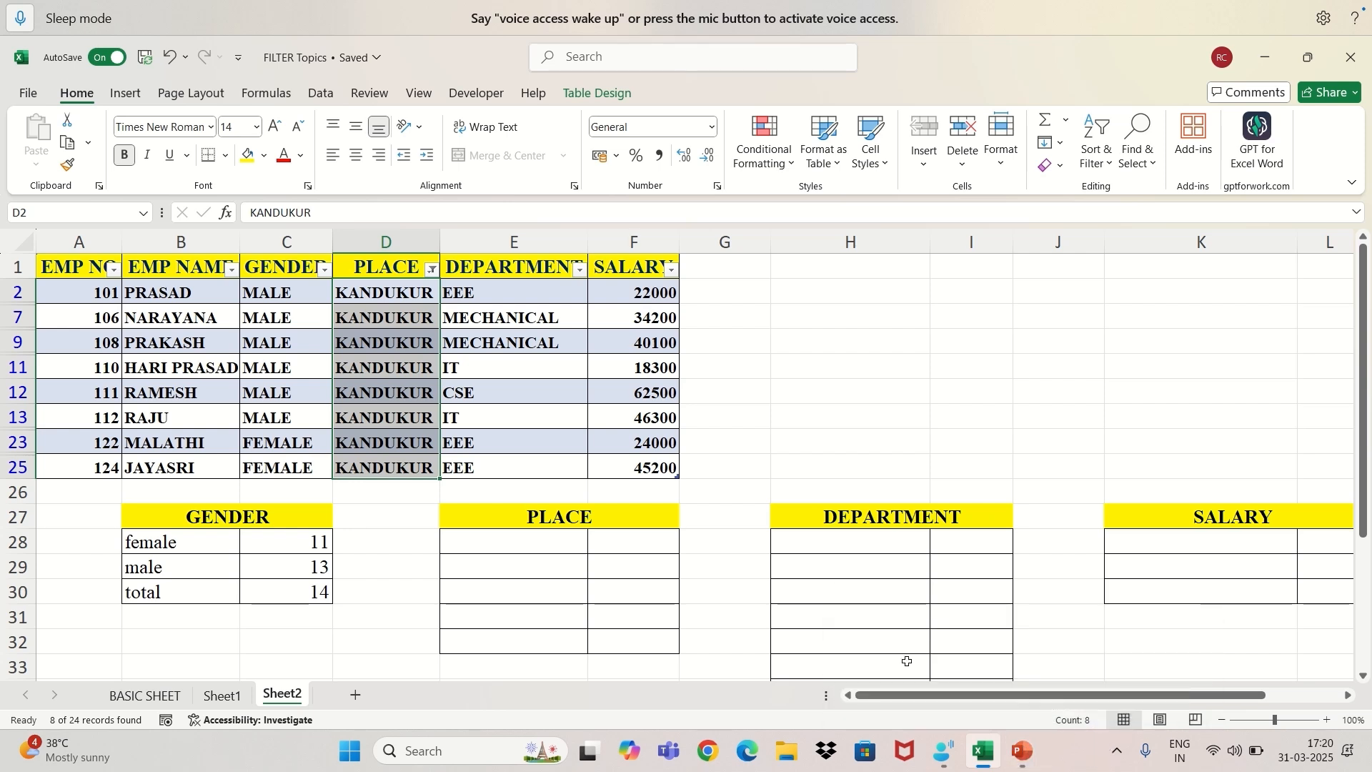
pyautogui.click(526, 540)
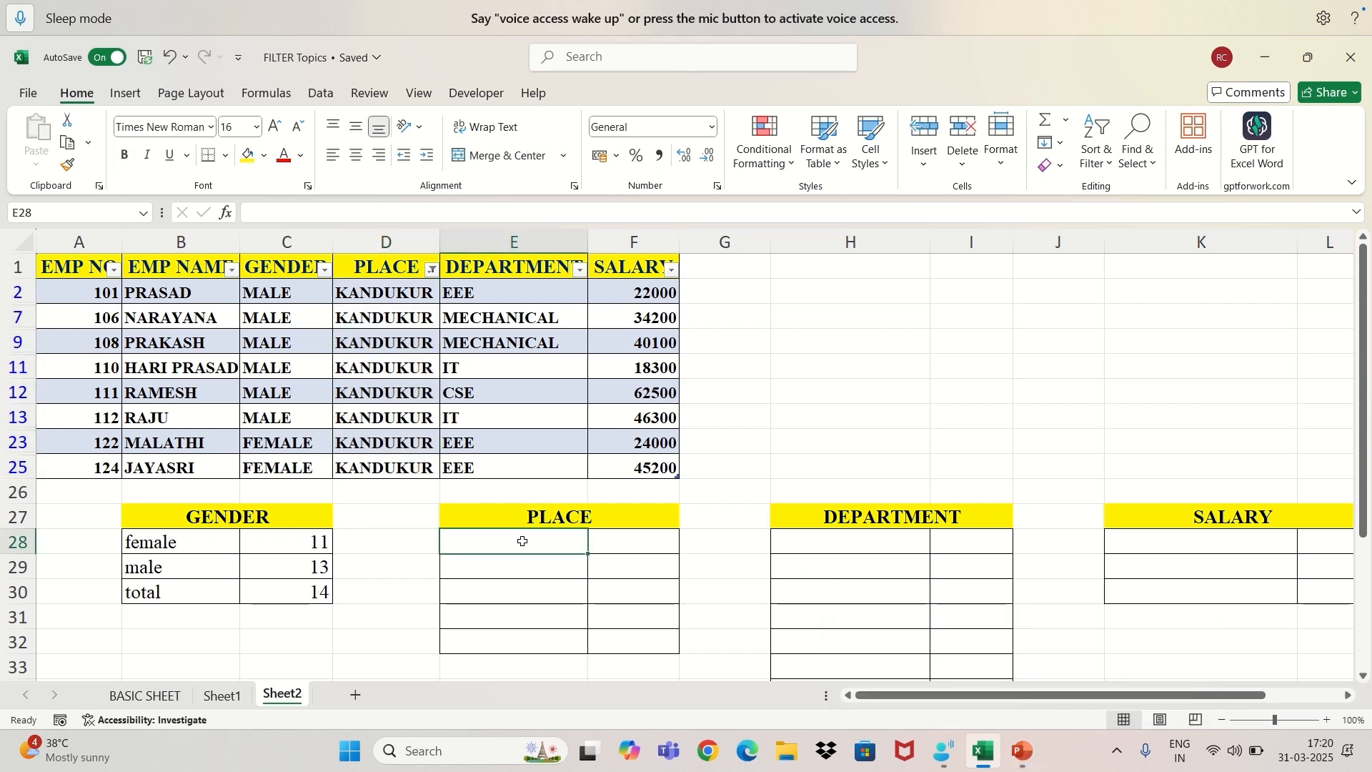
pyautogui.write('k')
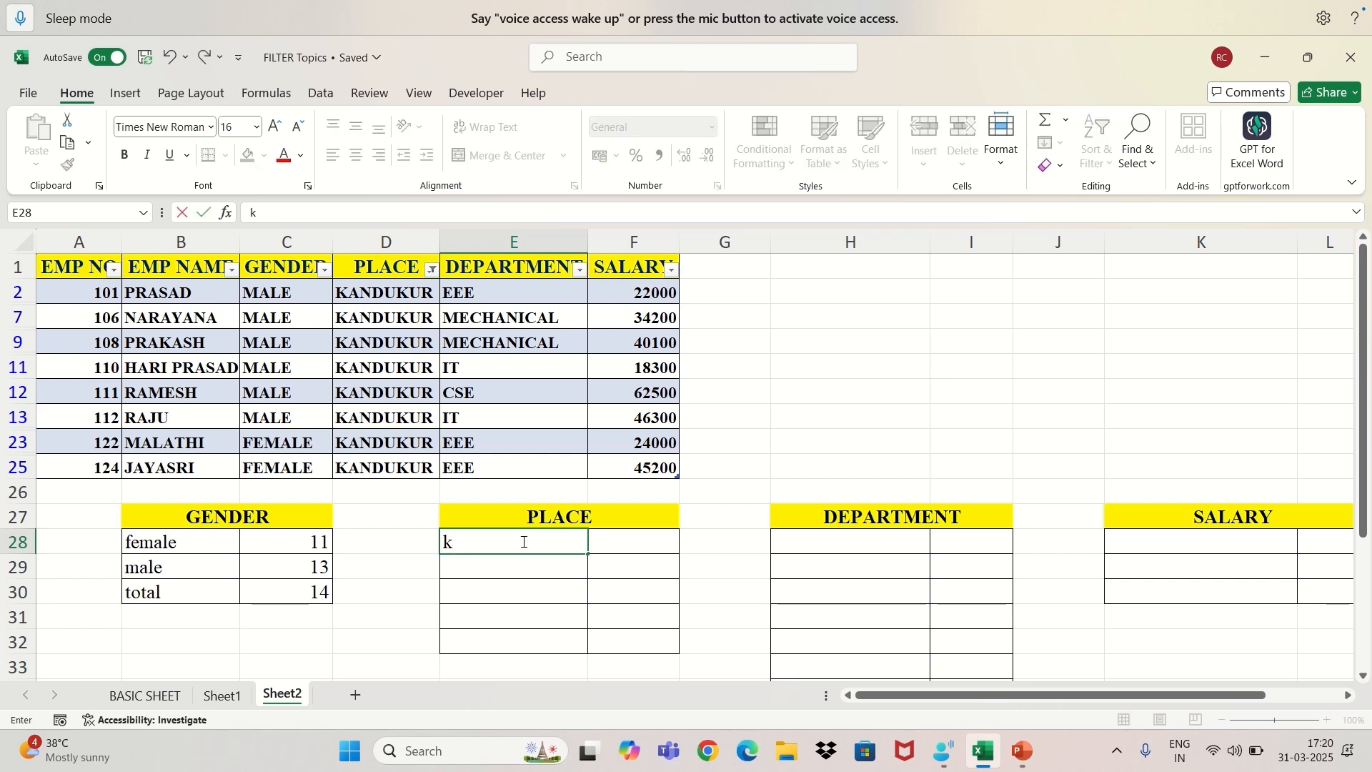
pyautogui.write('andukur')
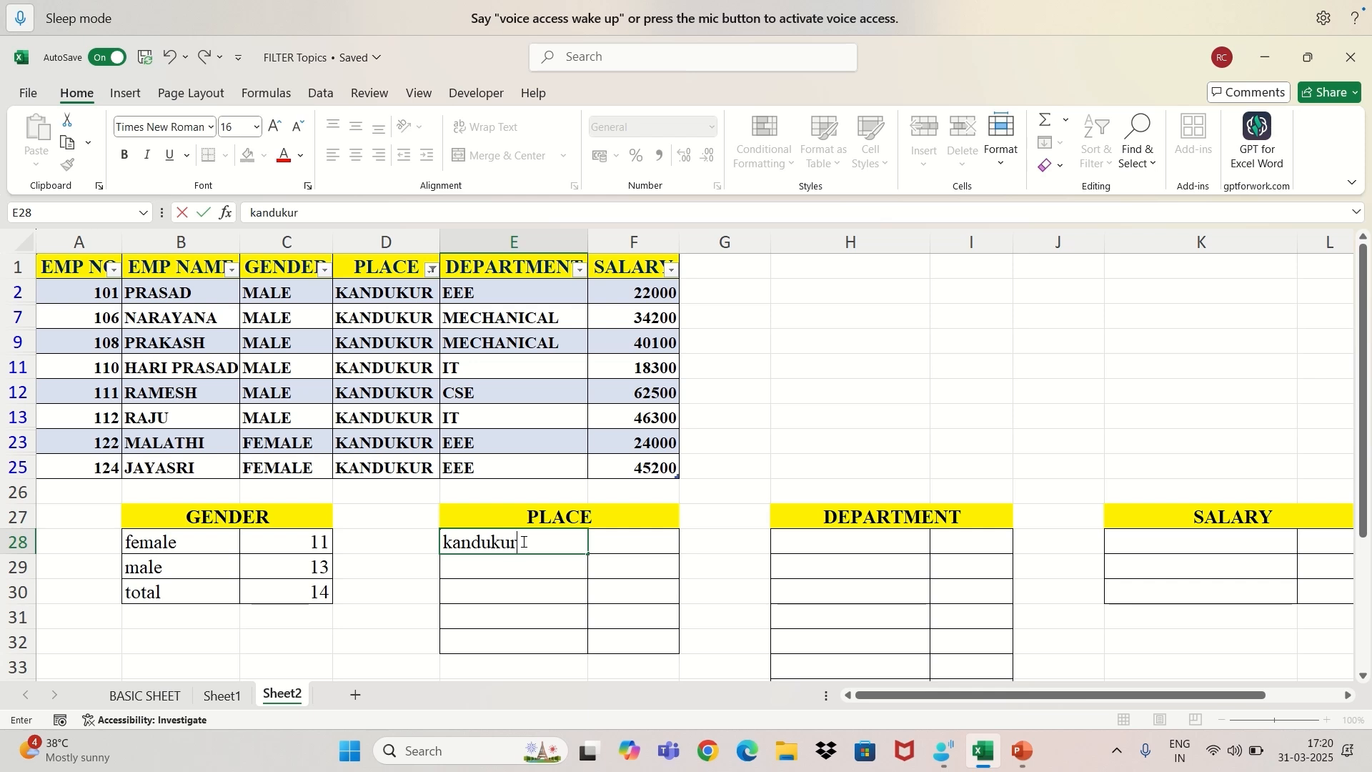
pyautogui.press('Tab')
pyautogui.write('8')
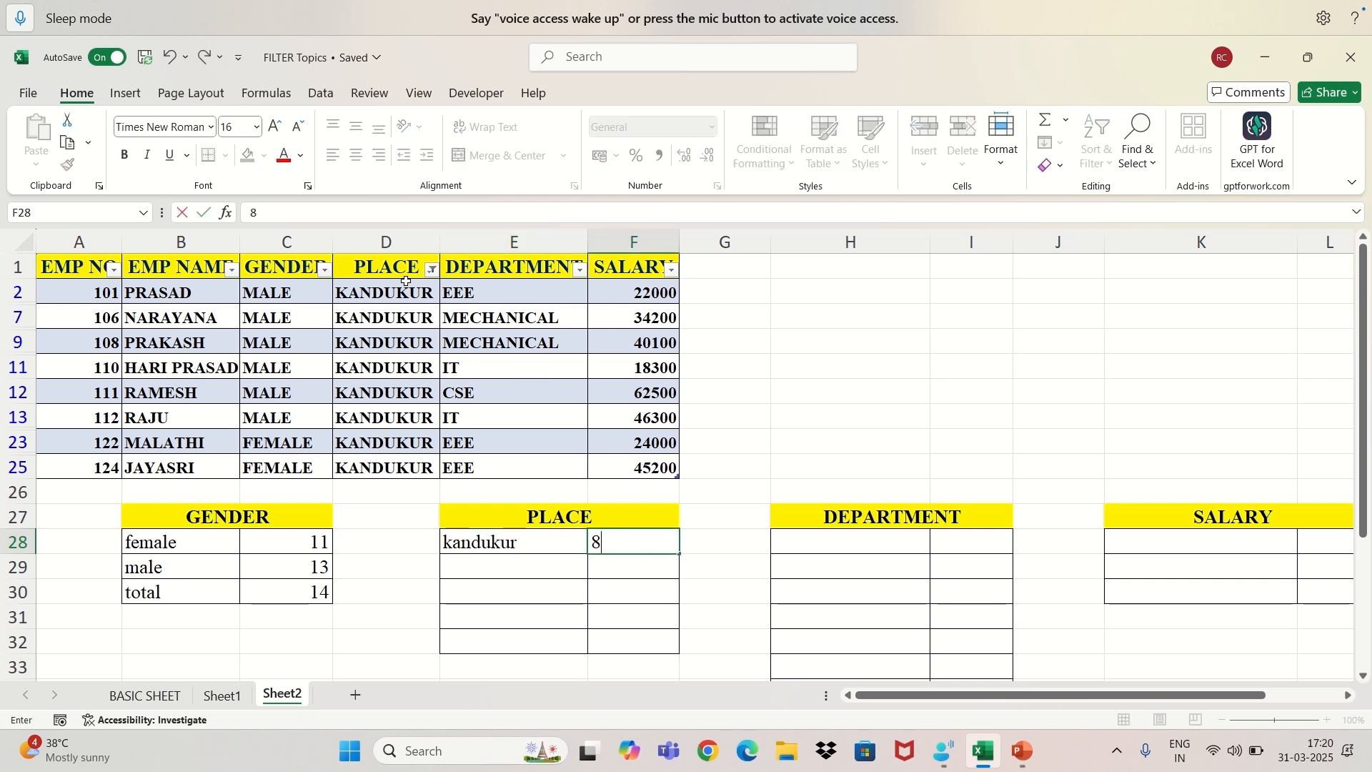
# Change the PLACE filter to show only KANIGIRI records.
pyautogui.click(433, 269)
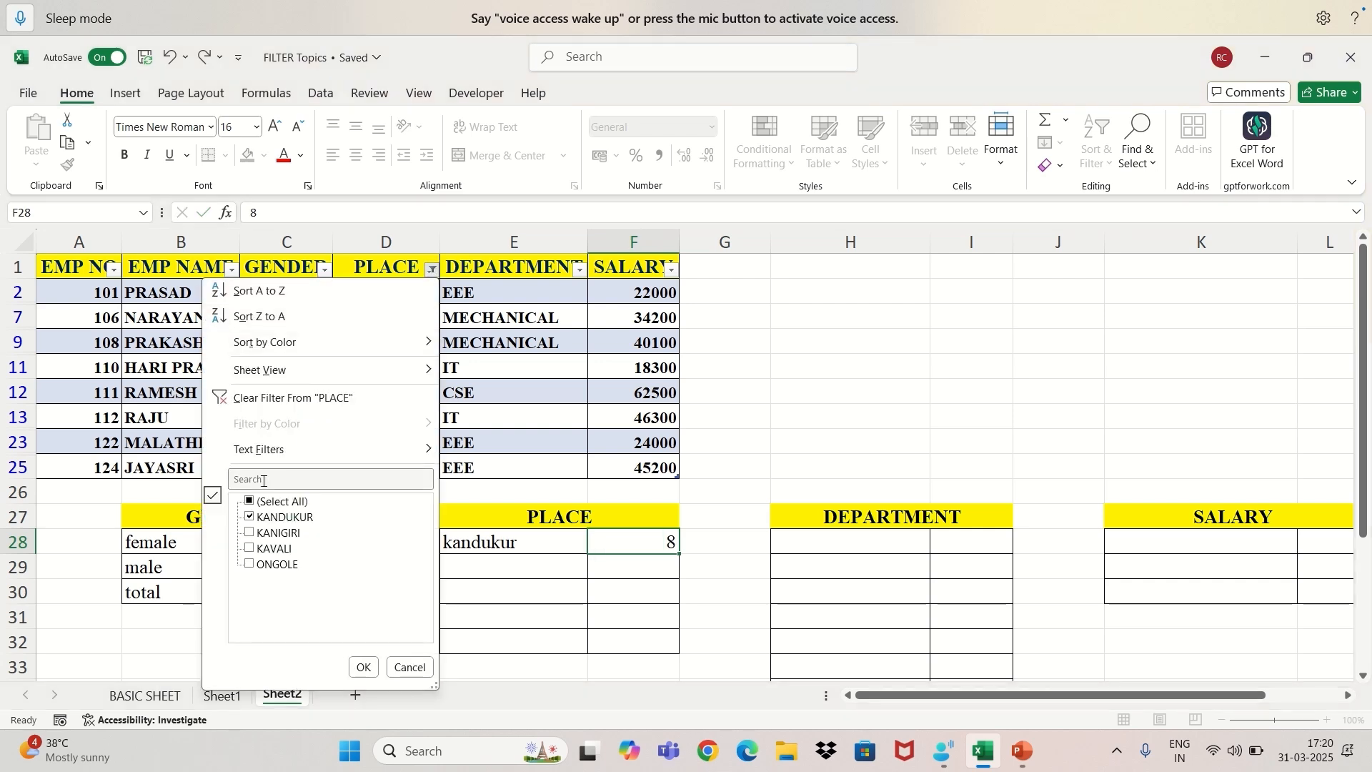
pyautogui.click(256, 535)
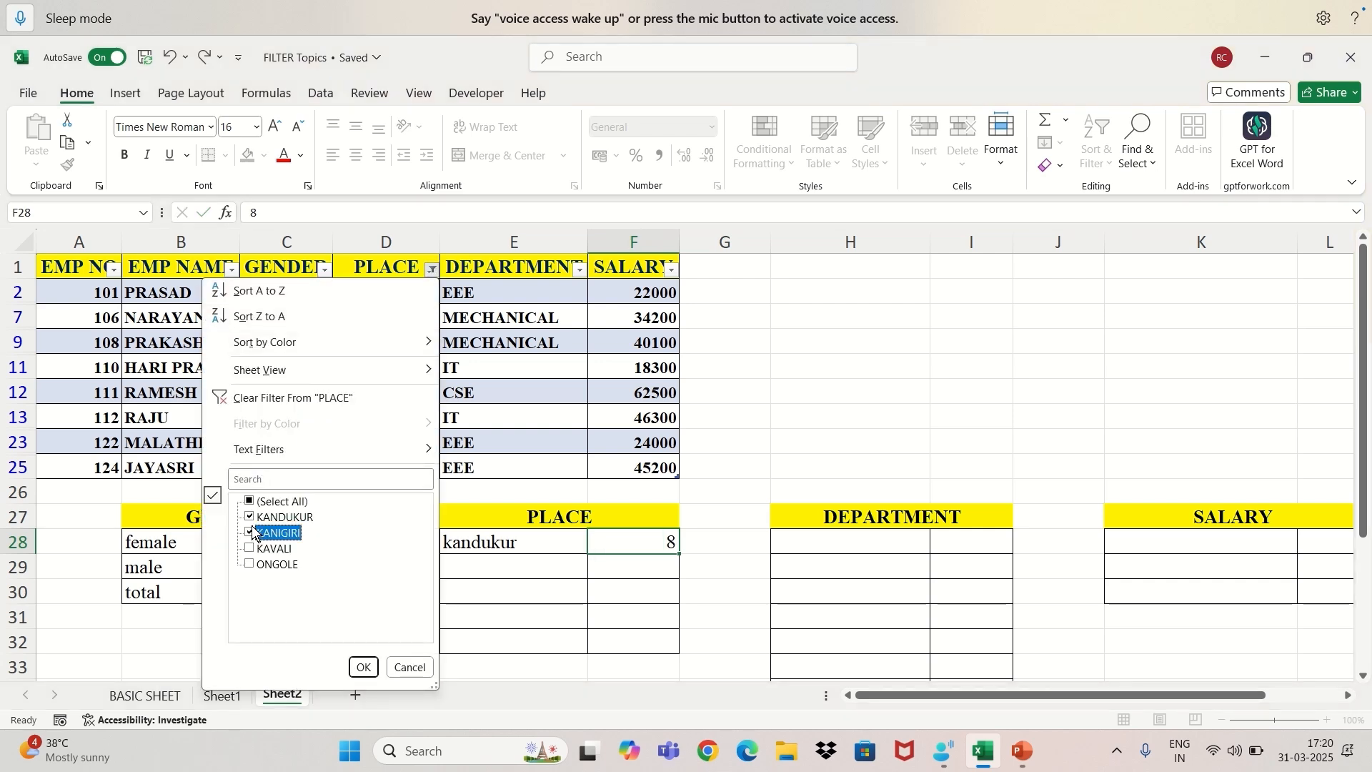
pyautogui.click(250, 517)
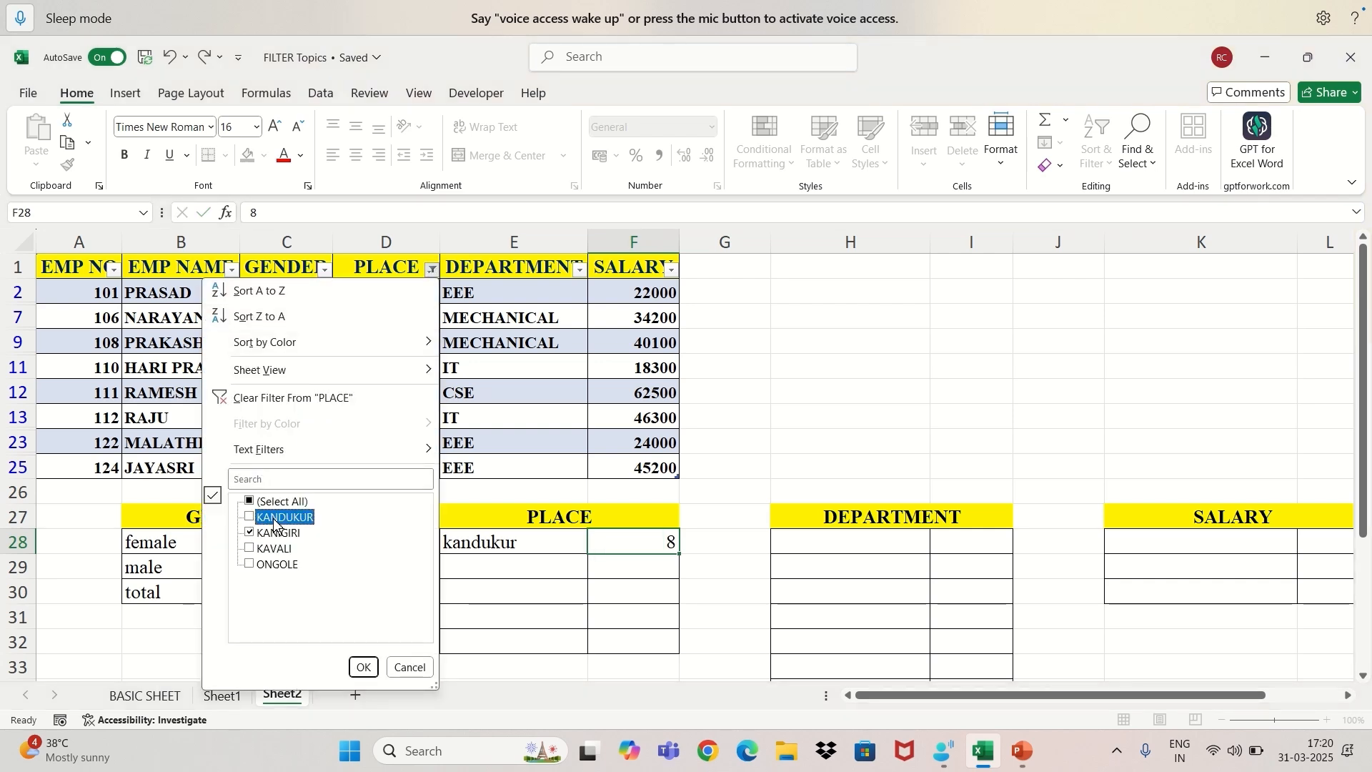
pyautogui.click(362, 668)
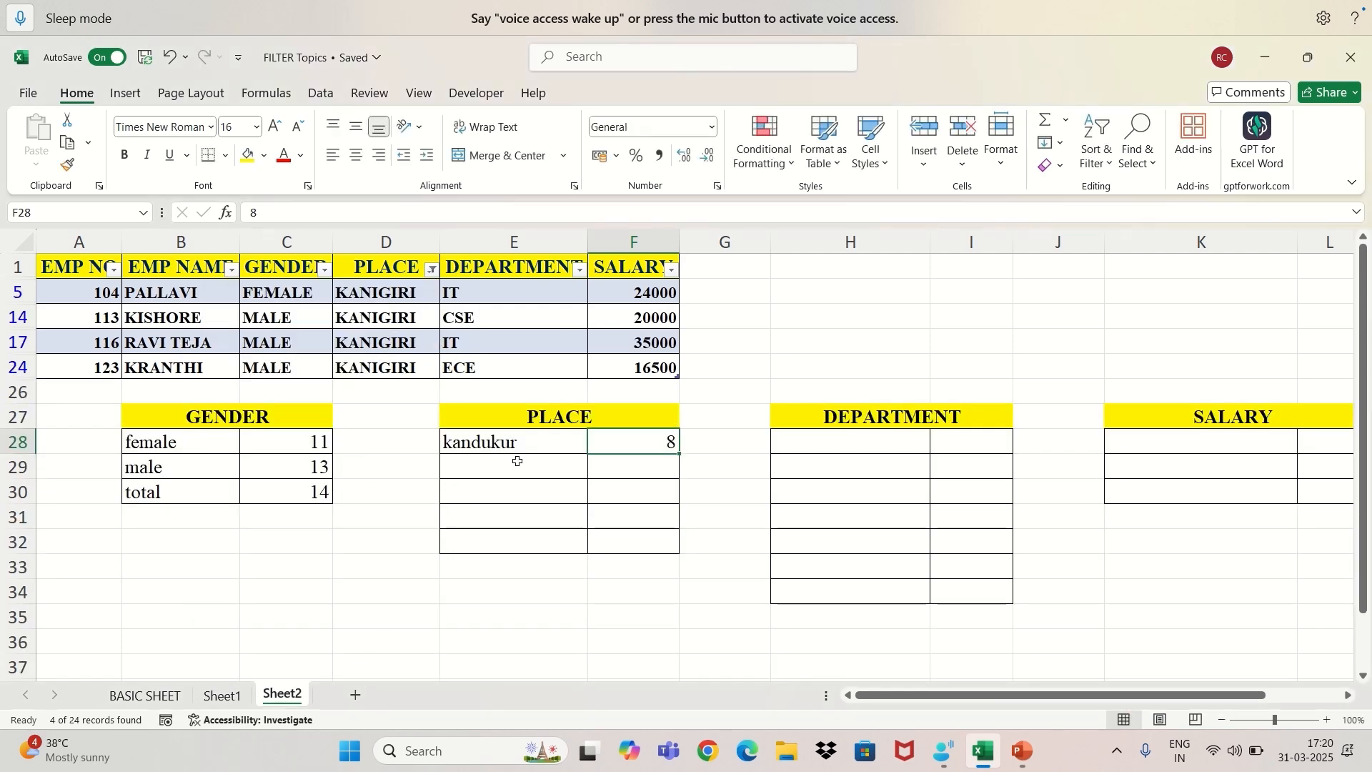
# Record "kanigiri" in E29 with 4 in F29 of the PLACE summary.
pyautogui.click(517, 462)
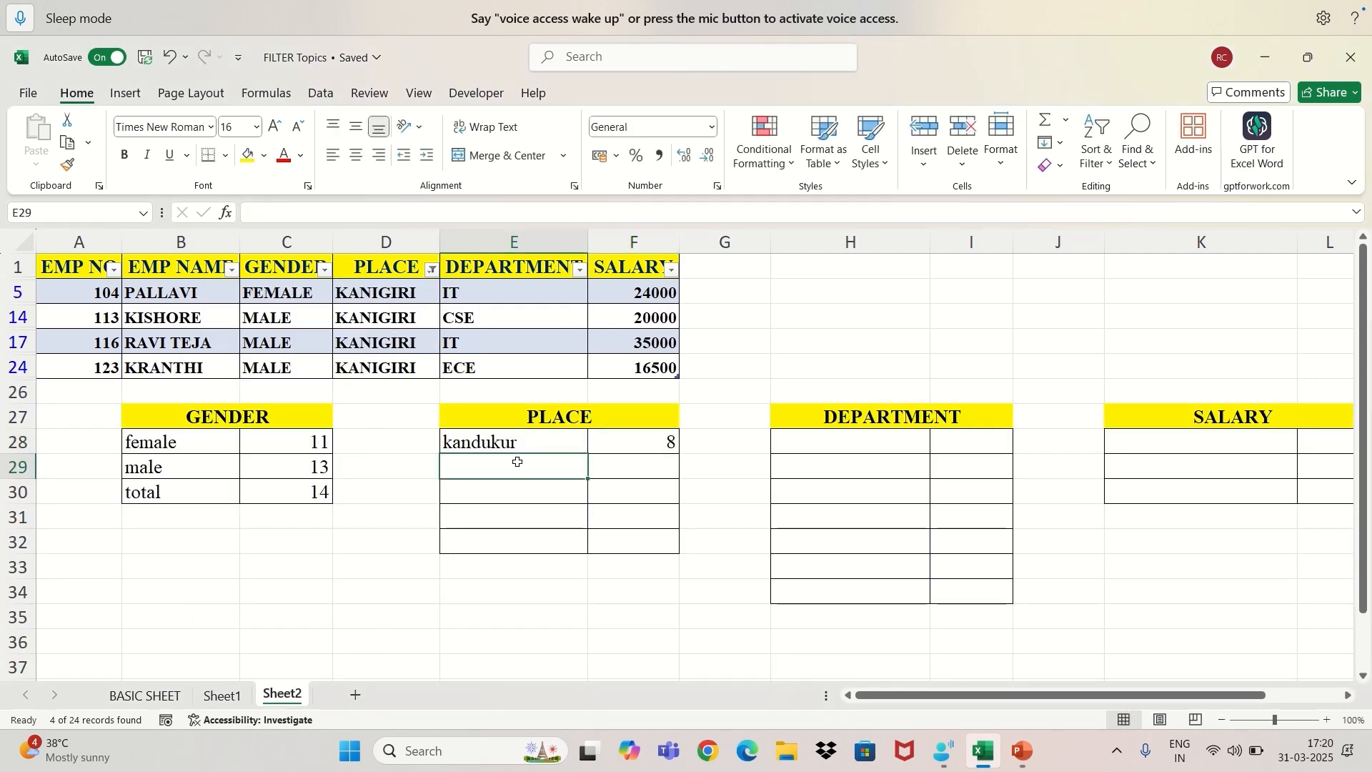
pyautogui.write('kan')
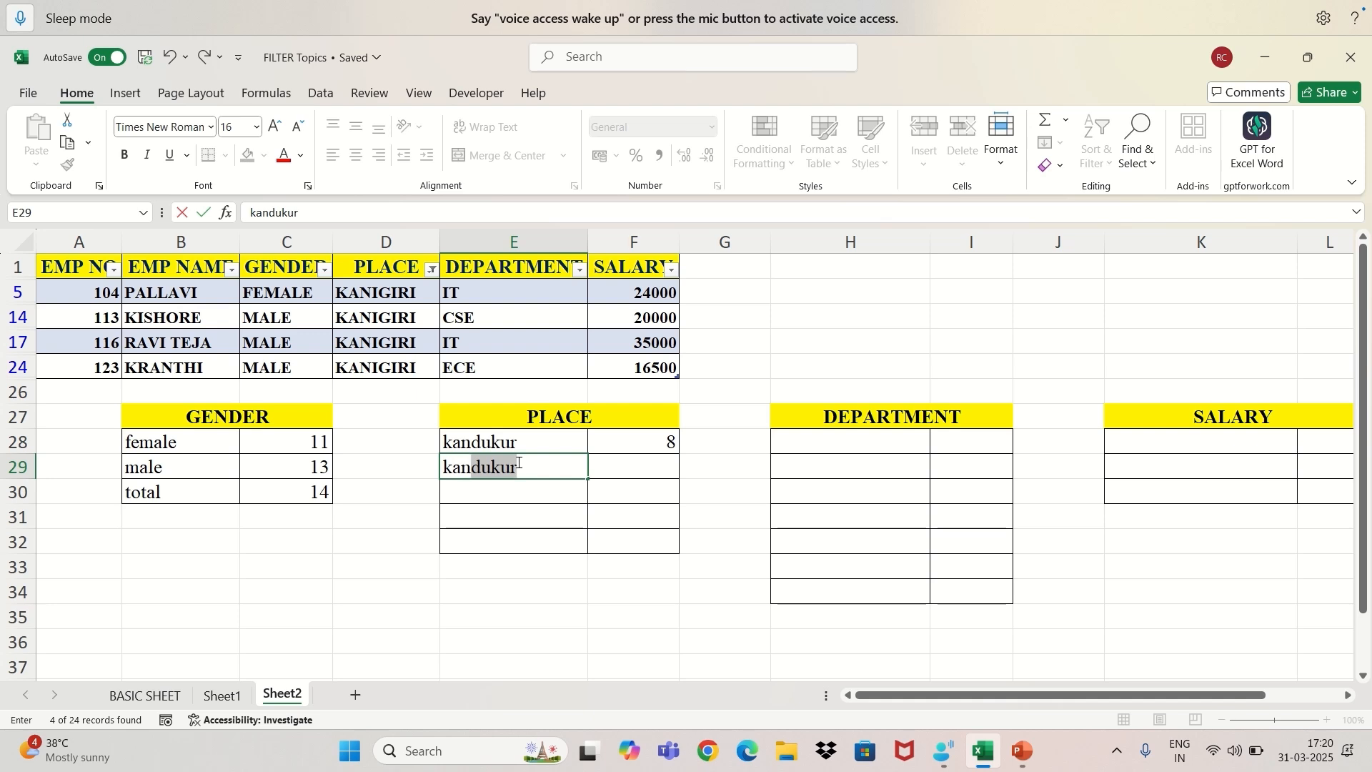
pyautogui.write('igiri')
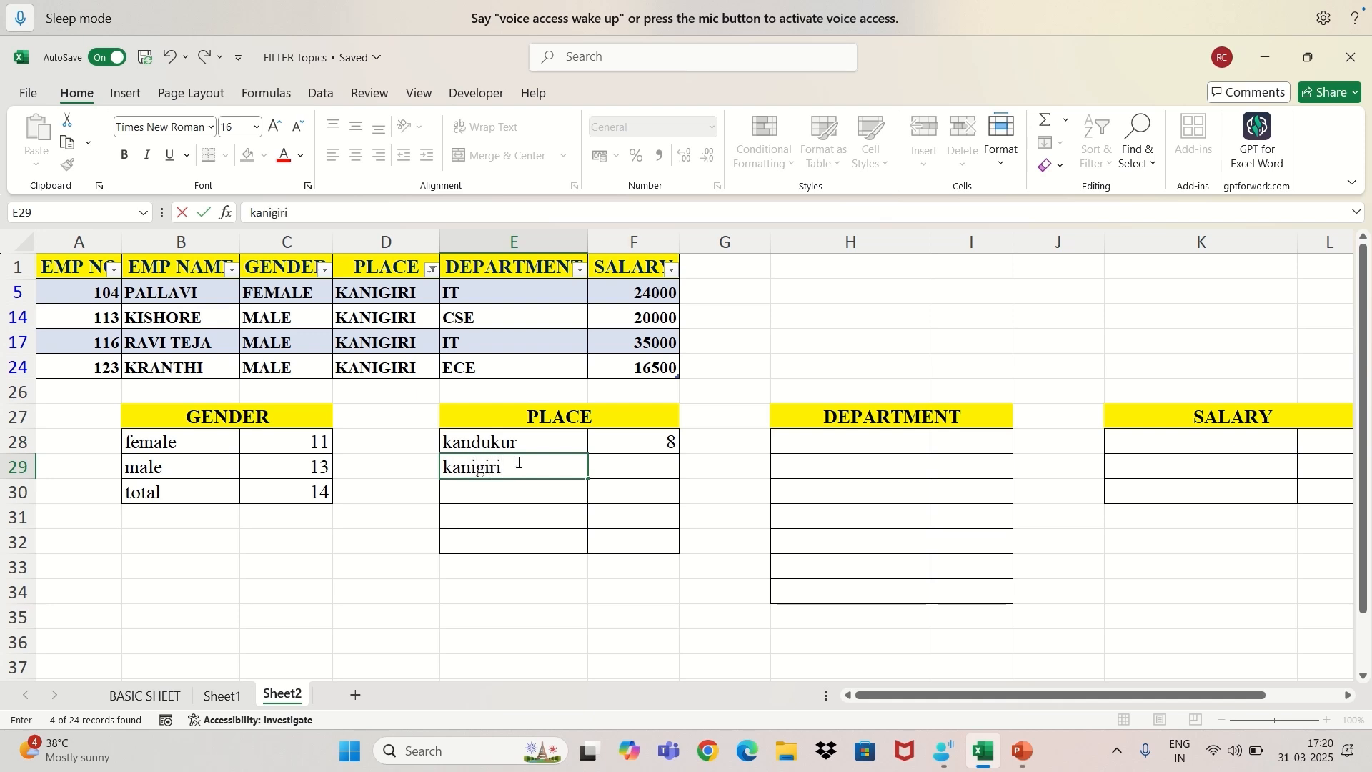
pyautogui.press('Tab')
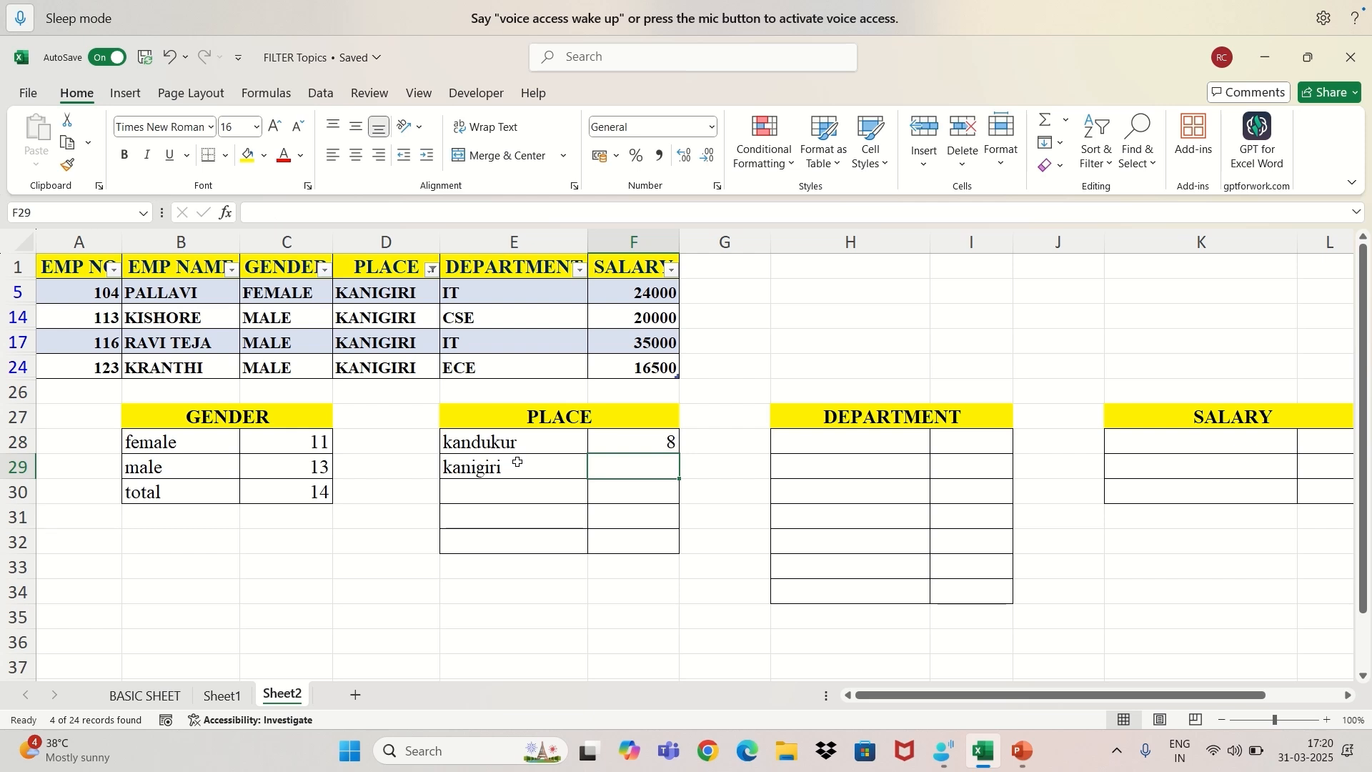
pyautogui.write('4')
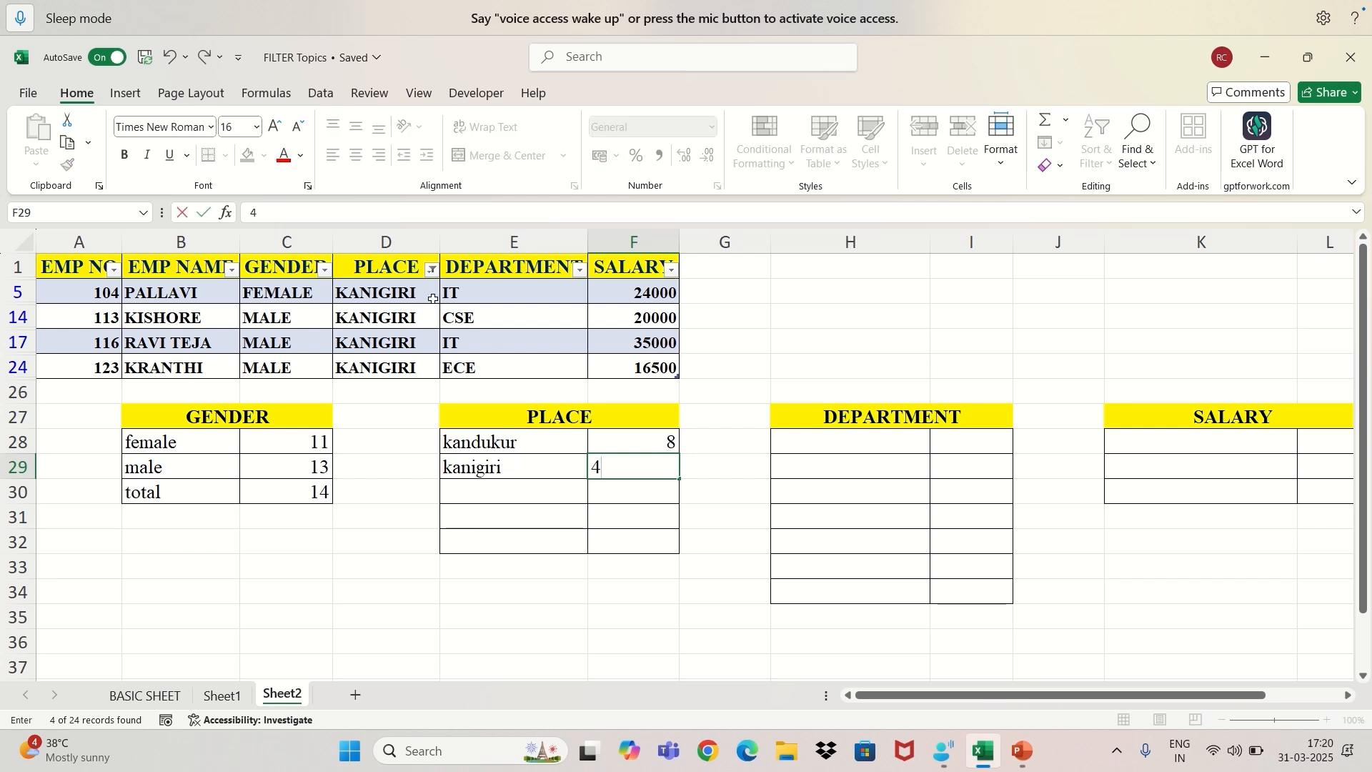
# Change the PLACE filter to show only KAVALI records.
pyautogui.click(431, 270)
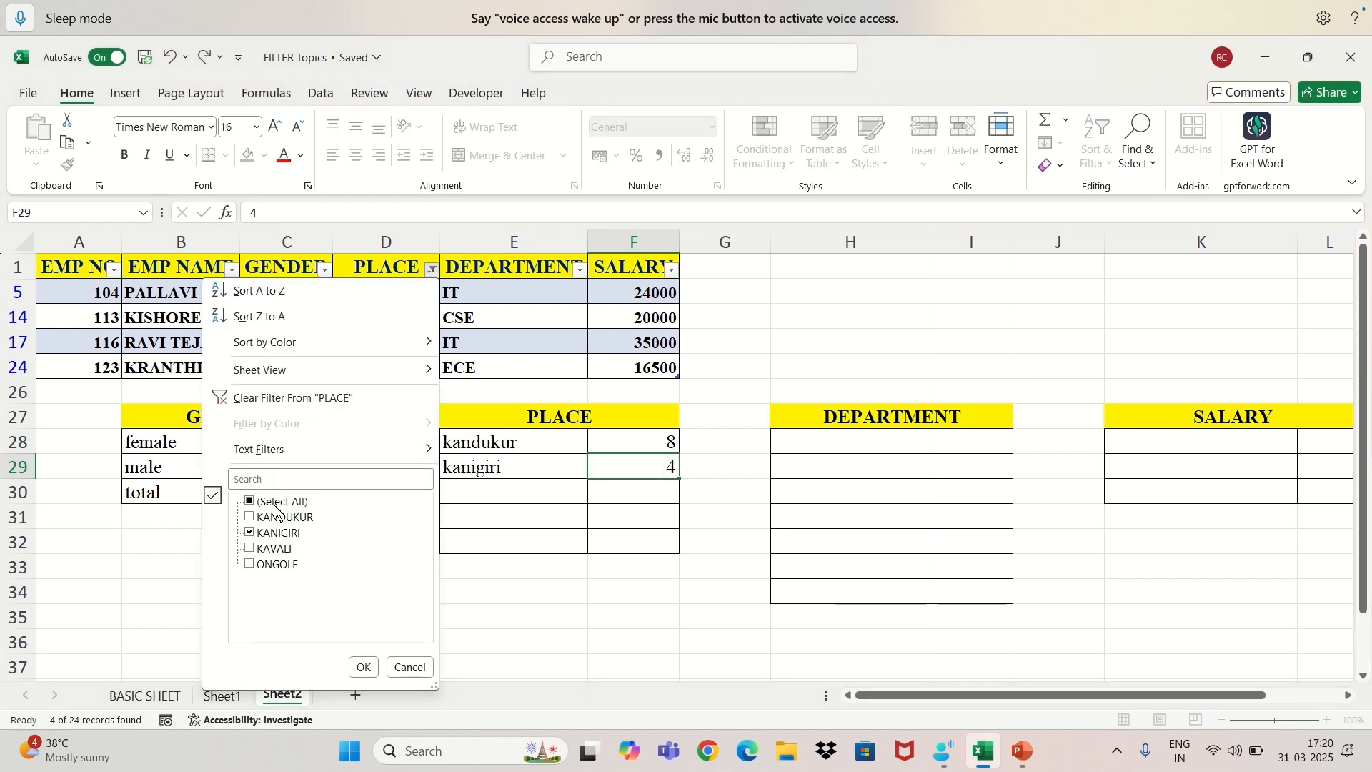
pyautogui.click(250, 549)
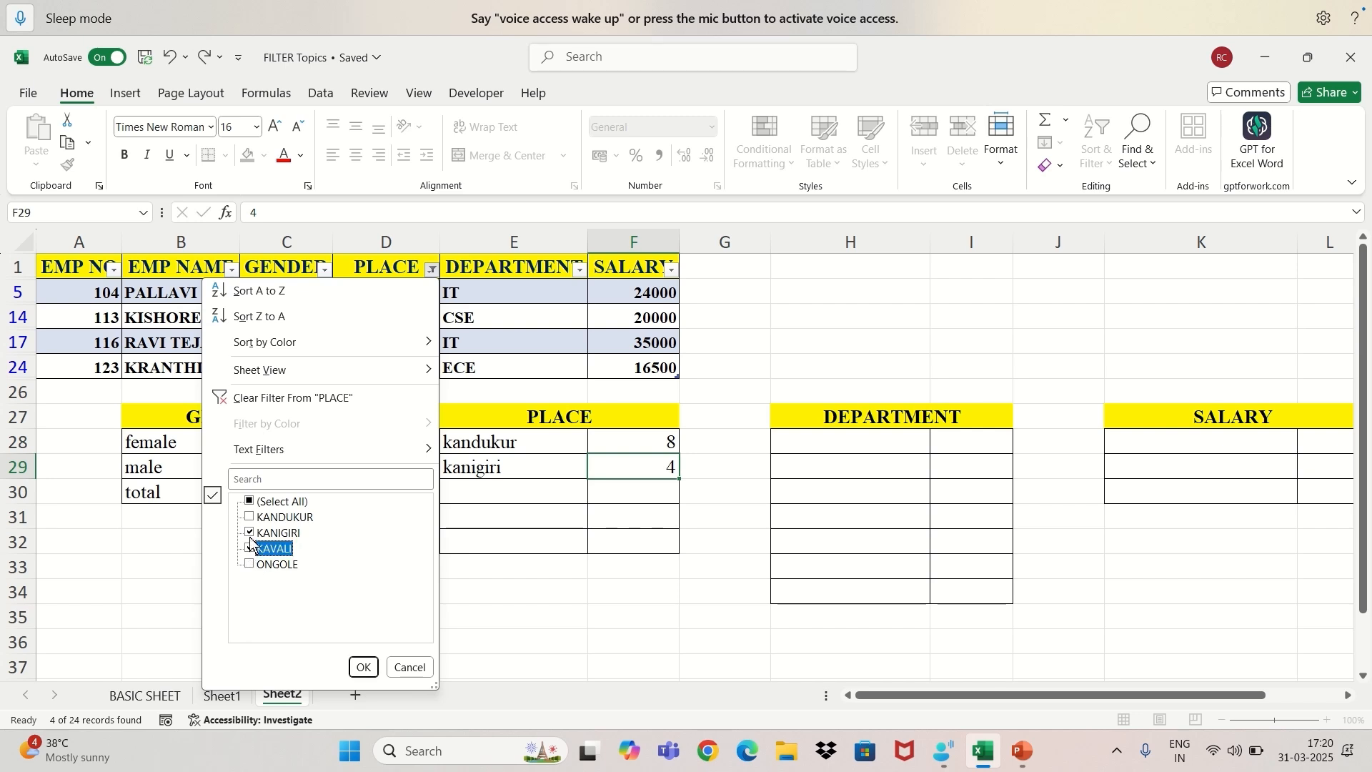
pyautogui.click(250, 533)
pyautogui.click(360, 668)
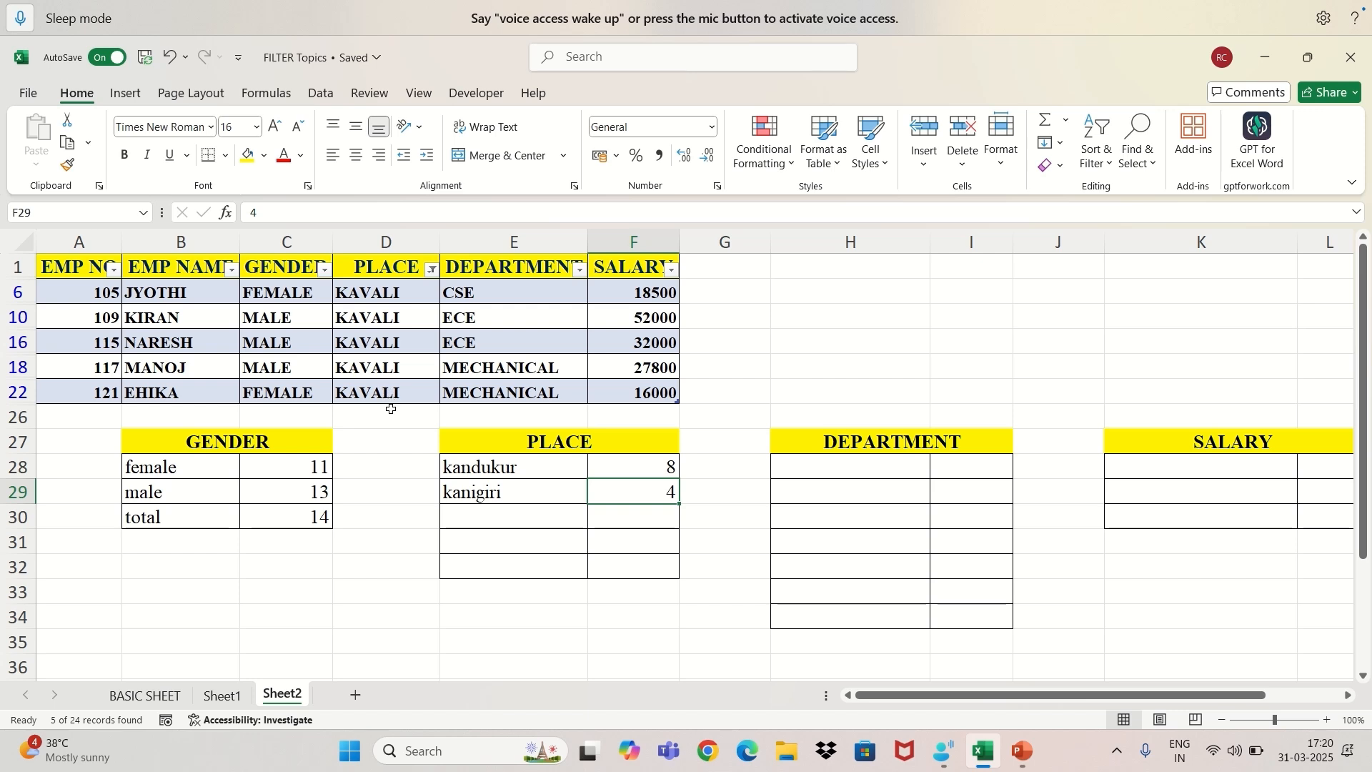
# Record "kavali" in E30 with 5 in F30 of the PLACE summary.
pyautogui.click(474, 513)
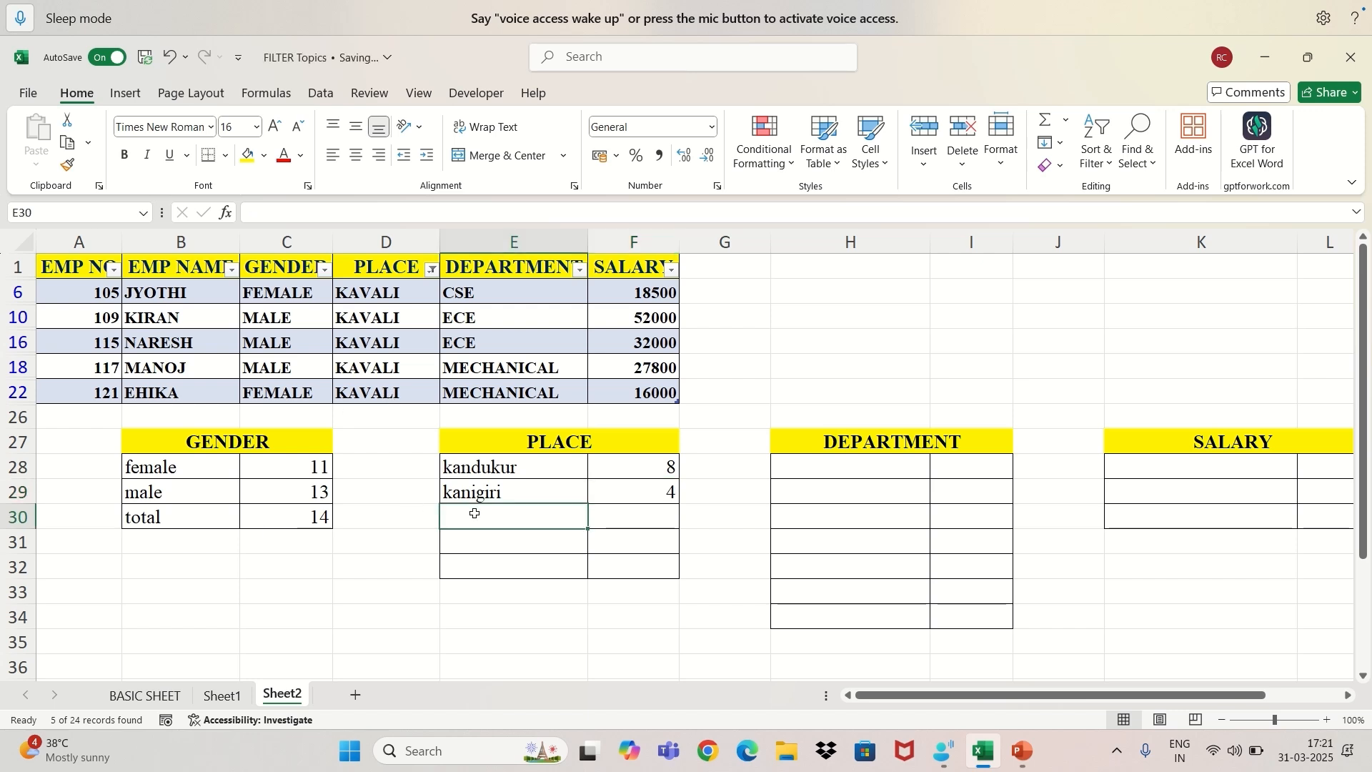
pyautogui.write('k')
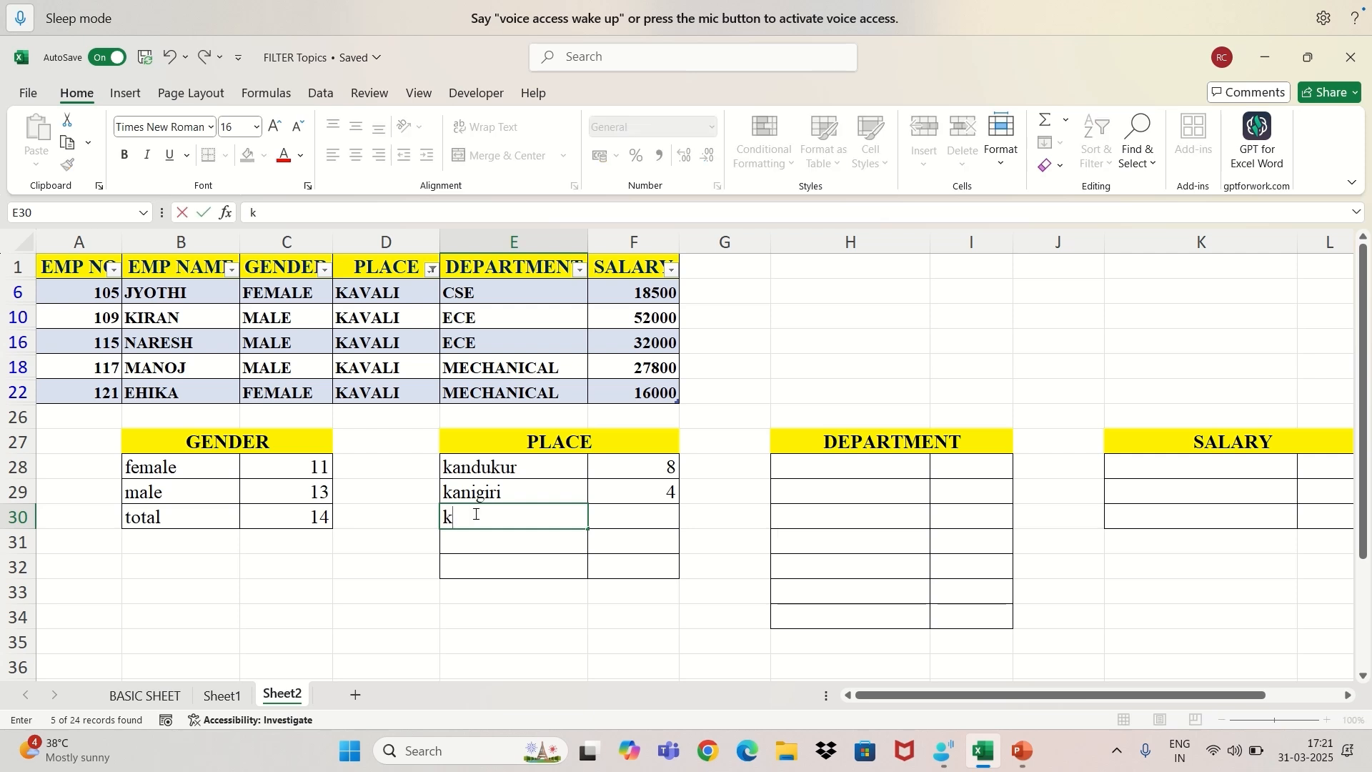
pyautogui.write('avali')
pyautogui.press('Tab')
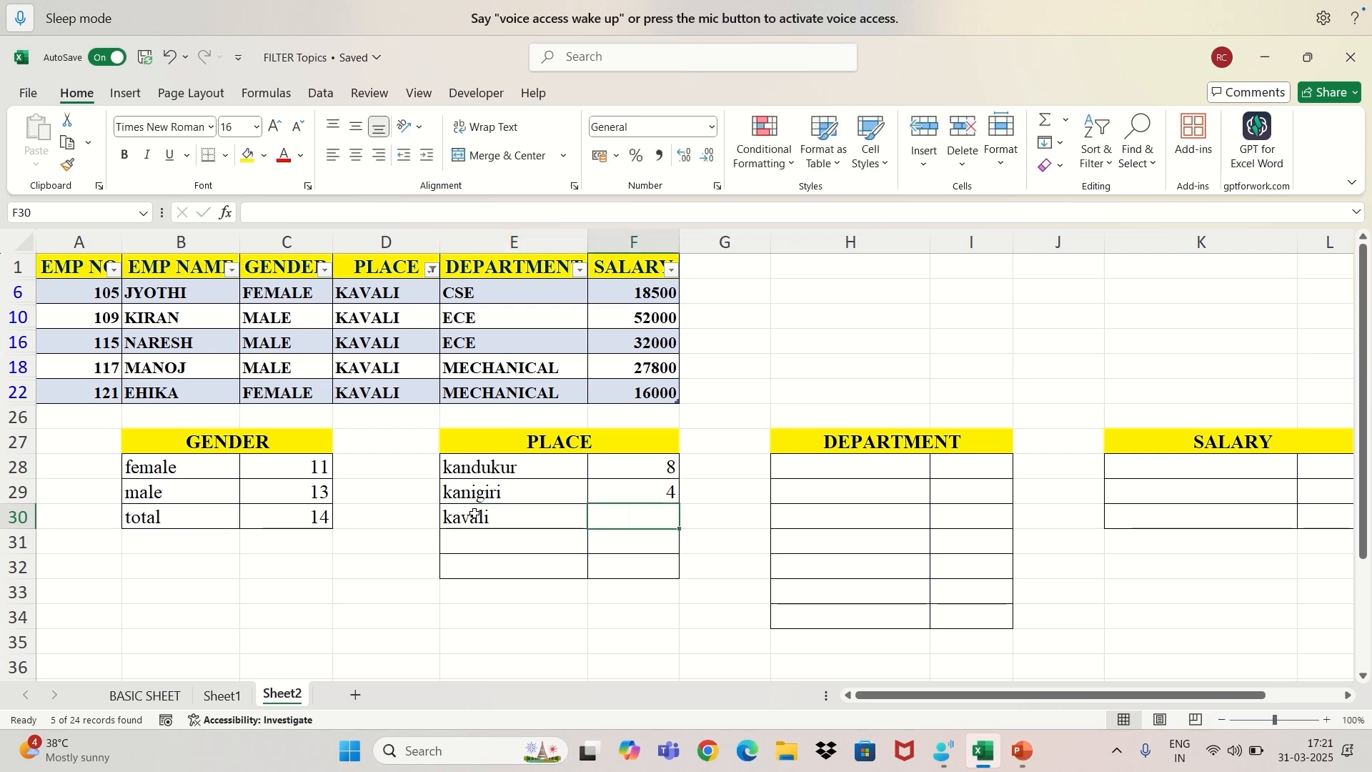
pyautogui.write('5')
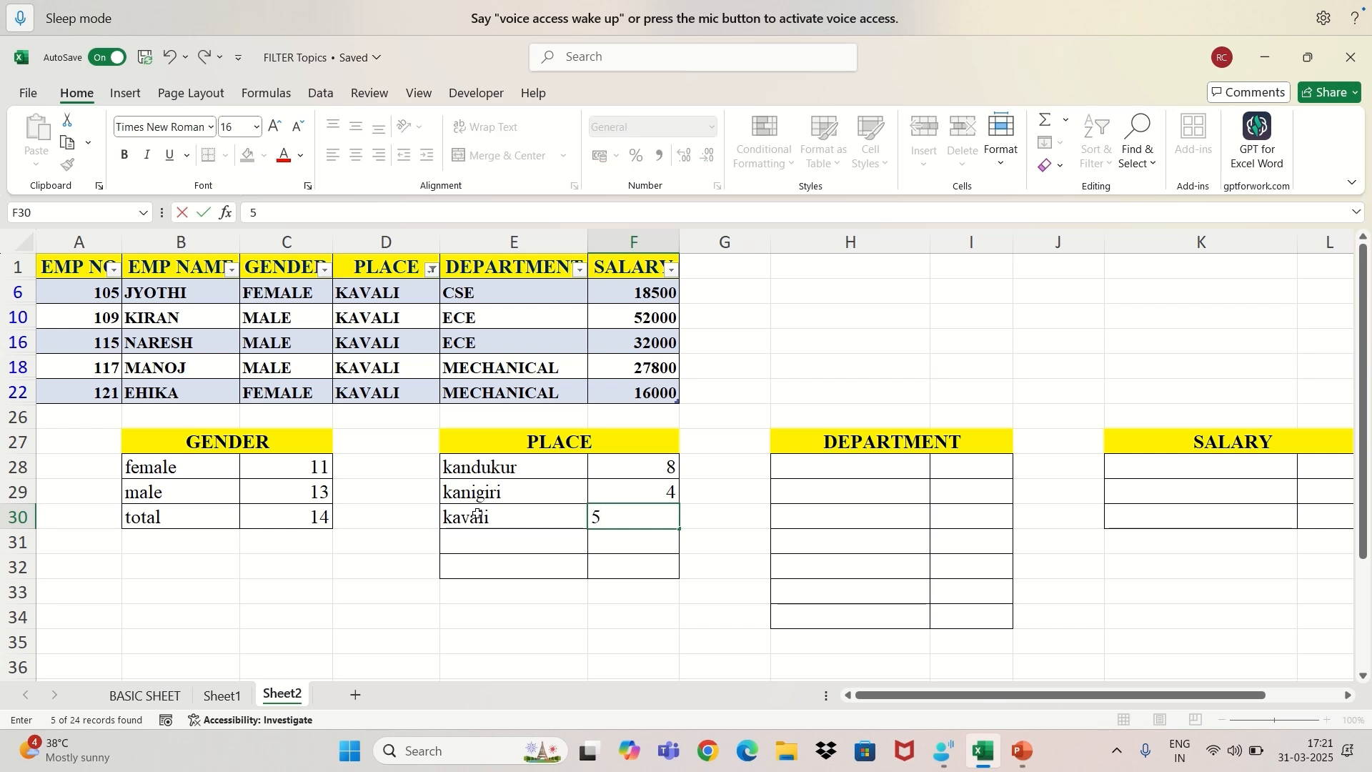
# Change the PLACE filter to show only ONGOLE records.
pyautogui.click(432, 270)
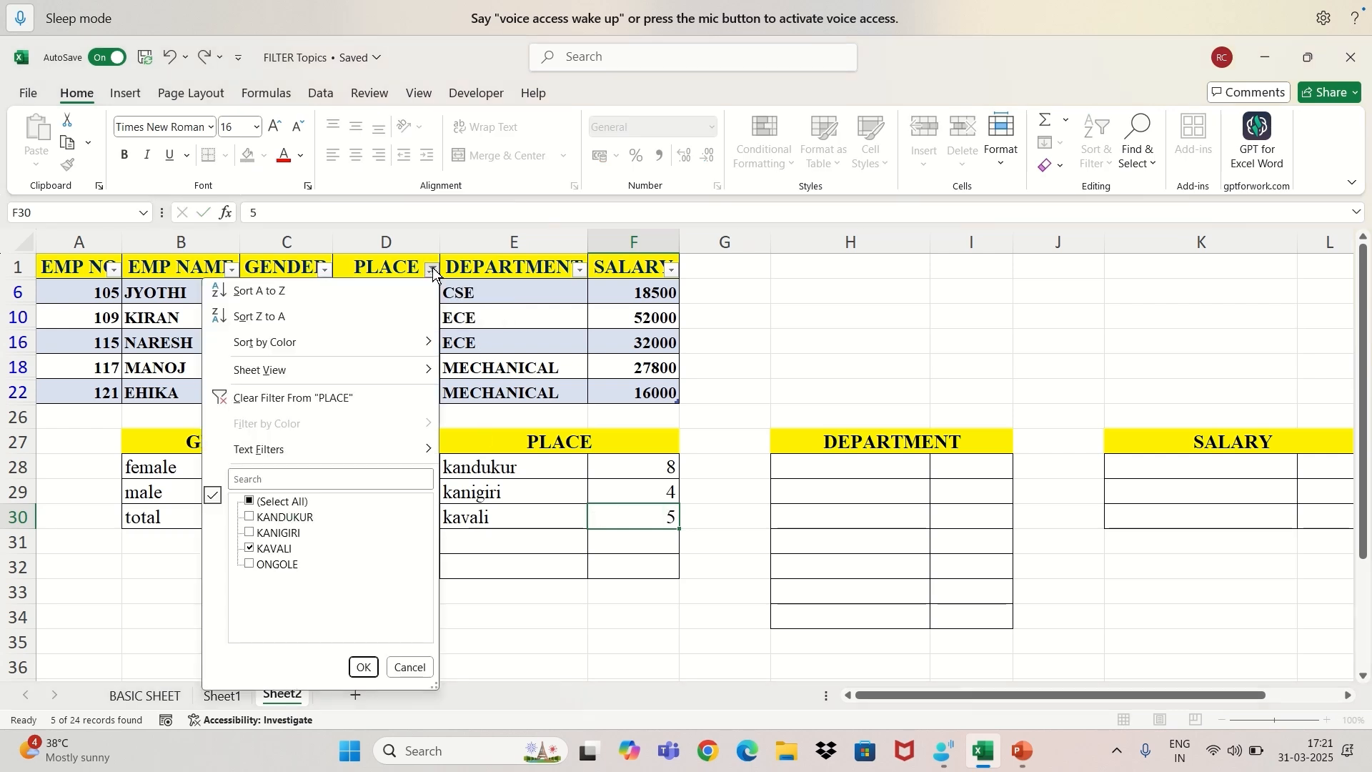
pyautogui.click(250, 563)
pyautogui.click(250, 548)
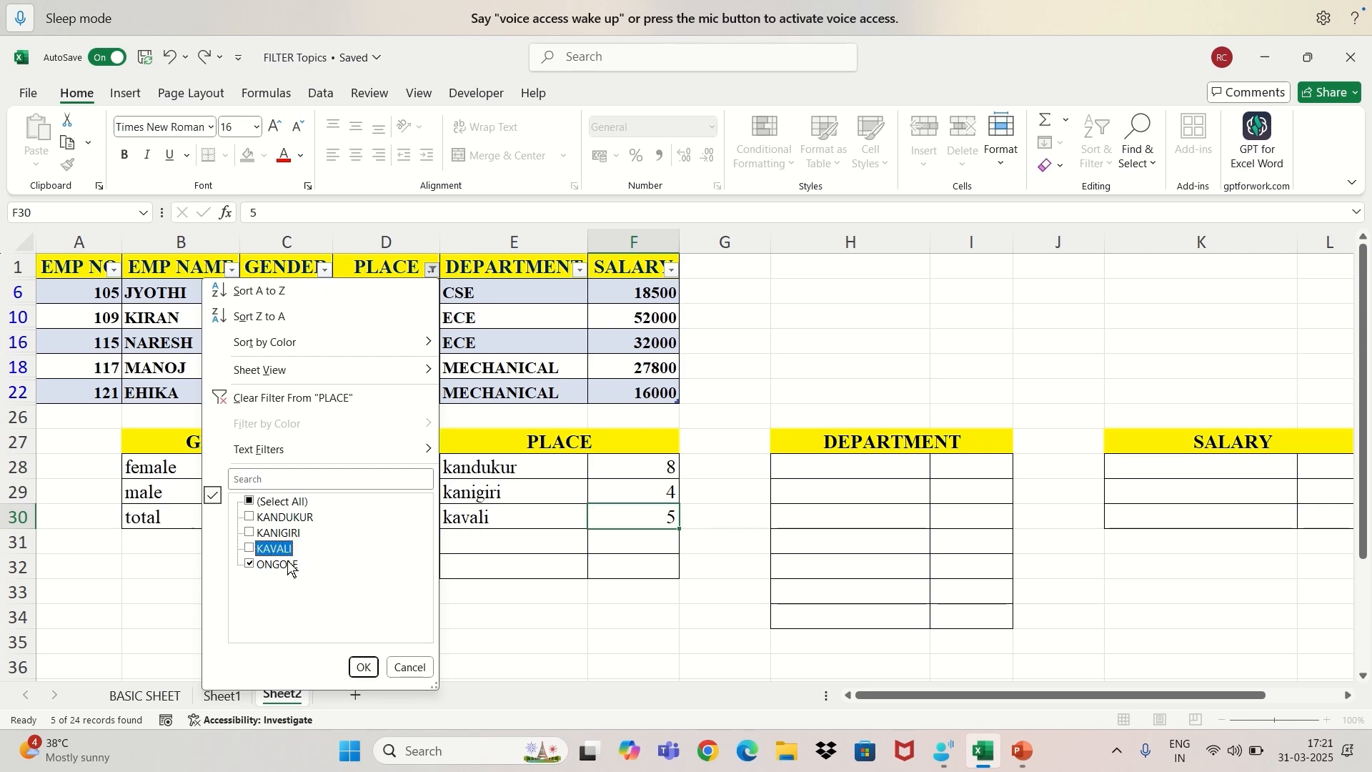
pyautogui.click(363, 667)
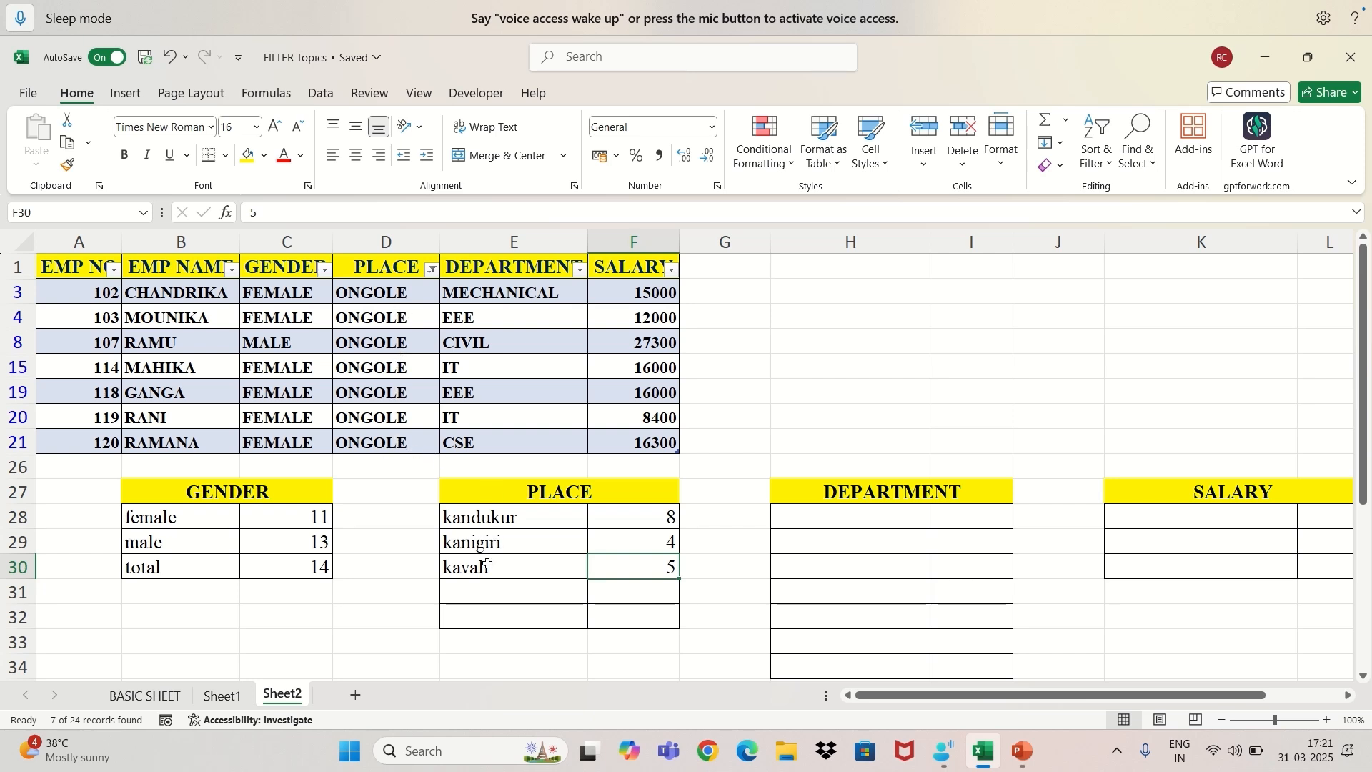
# Record "ongole" in E31 with 7 in F31 of the PLACE summary.
pyautogui.click(488, 590)
pyautogui.write('o')
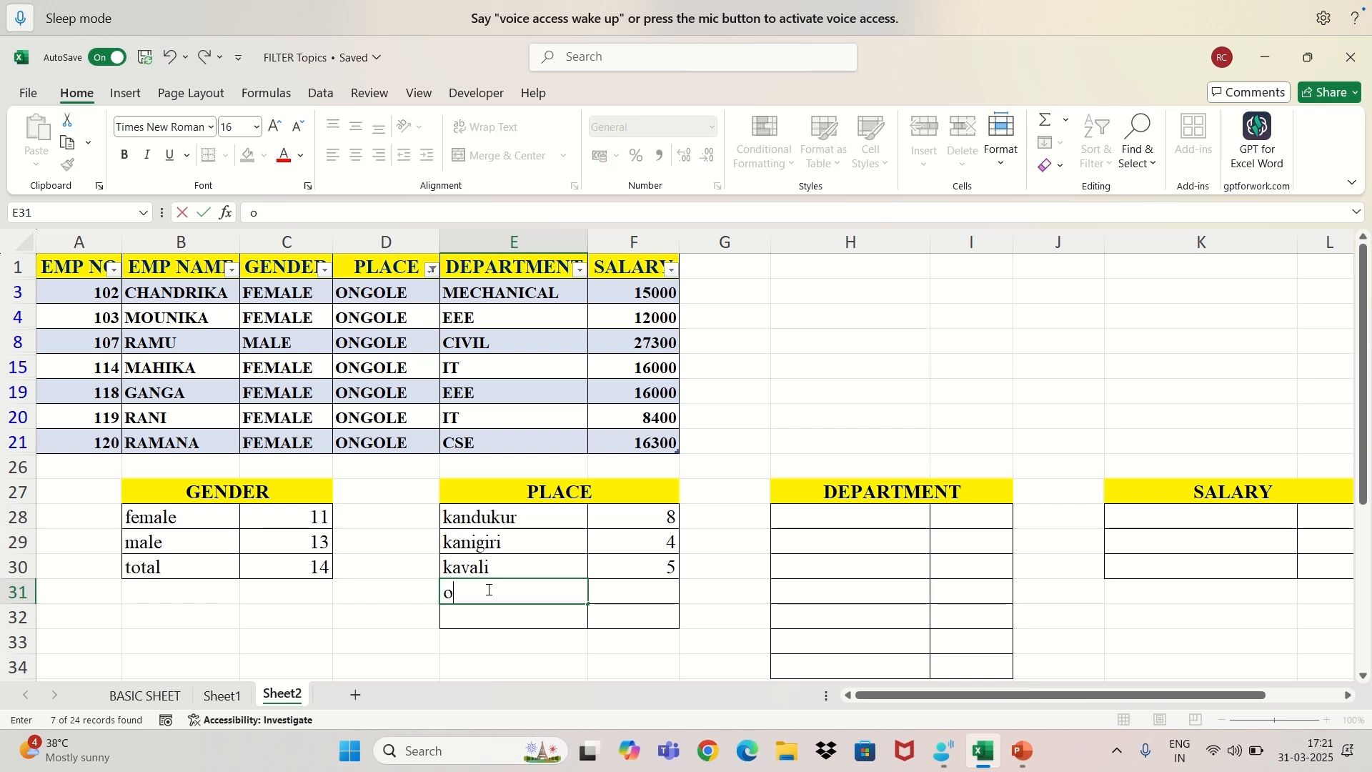
pyautogui.write('ngole')
pyautogui.press('Tab')
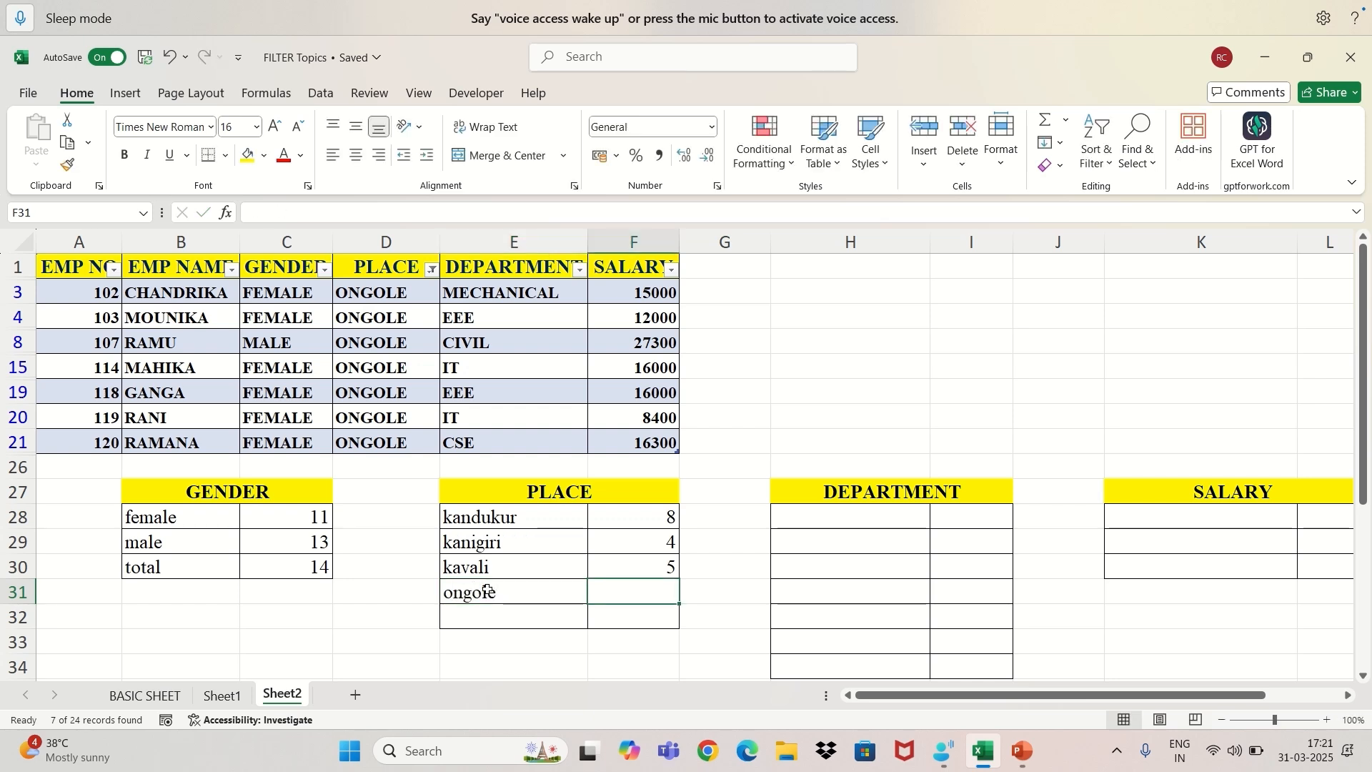
pyautogui.write('7')
# Add a "total" row to the PLACE summary in E32, with a SUM formula over F28:F31 in F32.
pyautogui.click(495, 617)
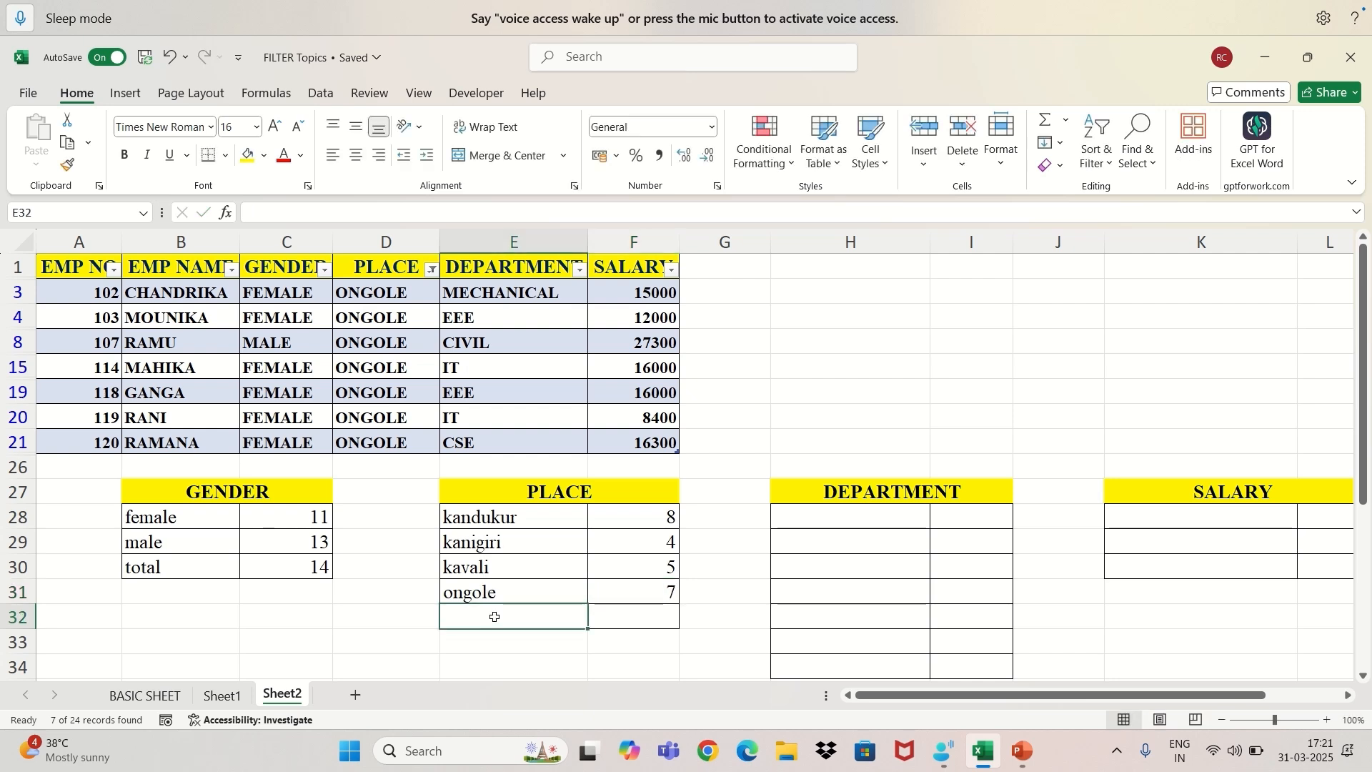
pyautogui.write('tot')
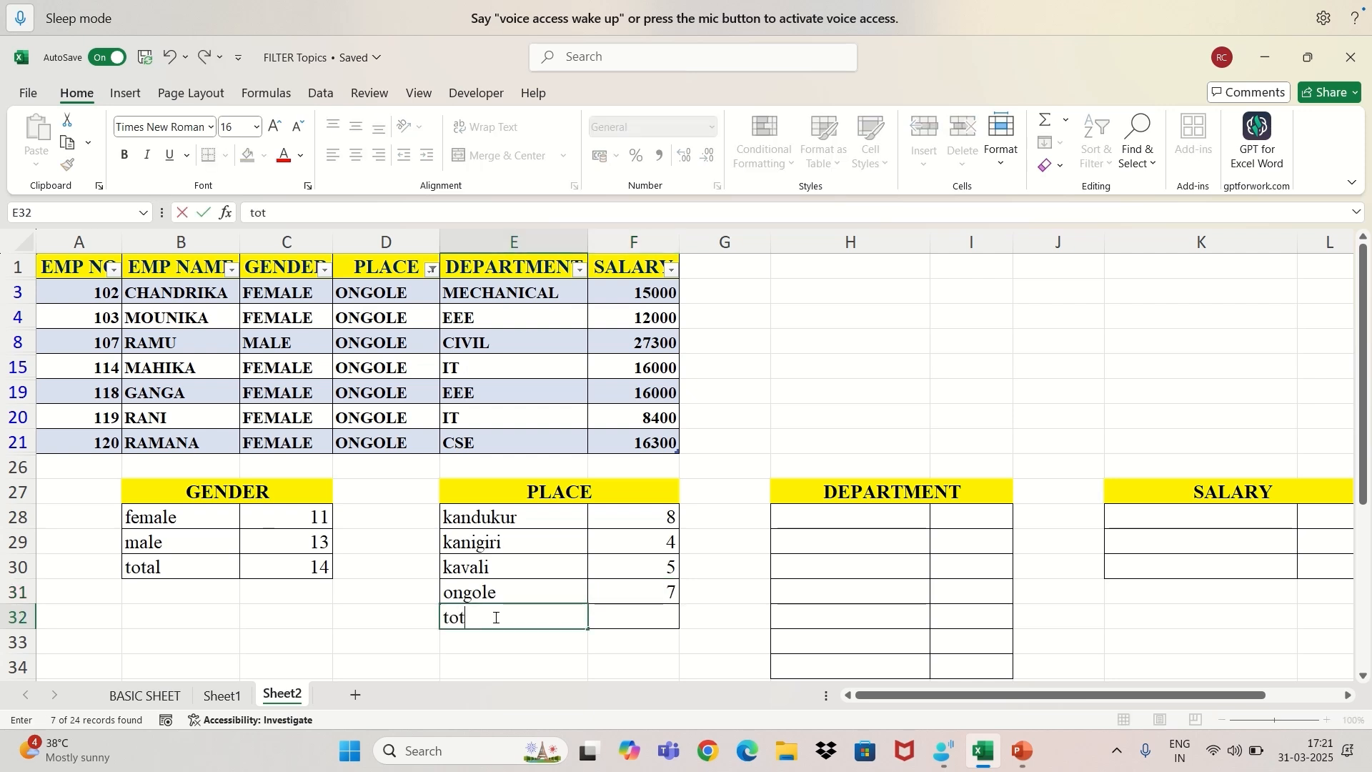
pyautogui.write('al')
pyautogui.press('Tab')
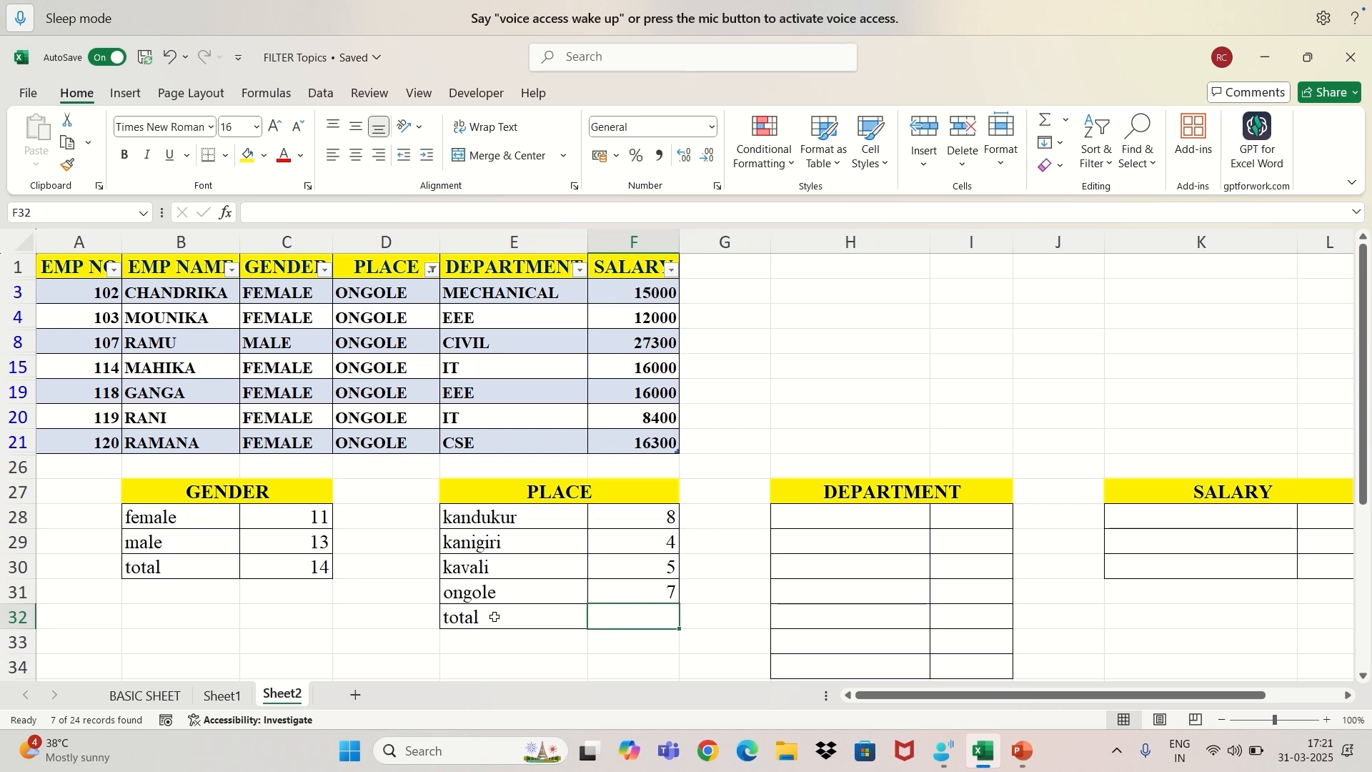
pyautogui.doubleClick(618, 615)
pyautogui.write('=su')
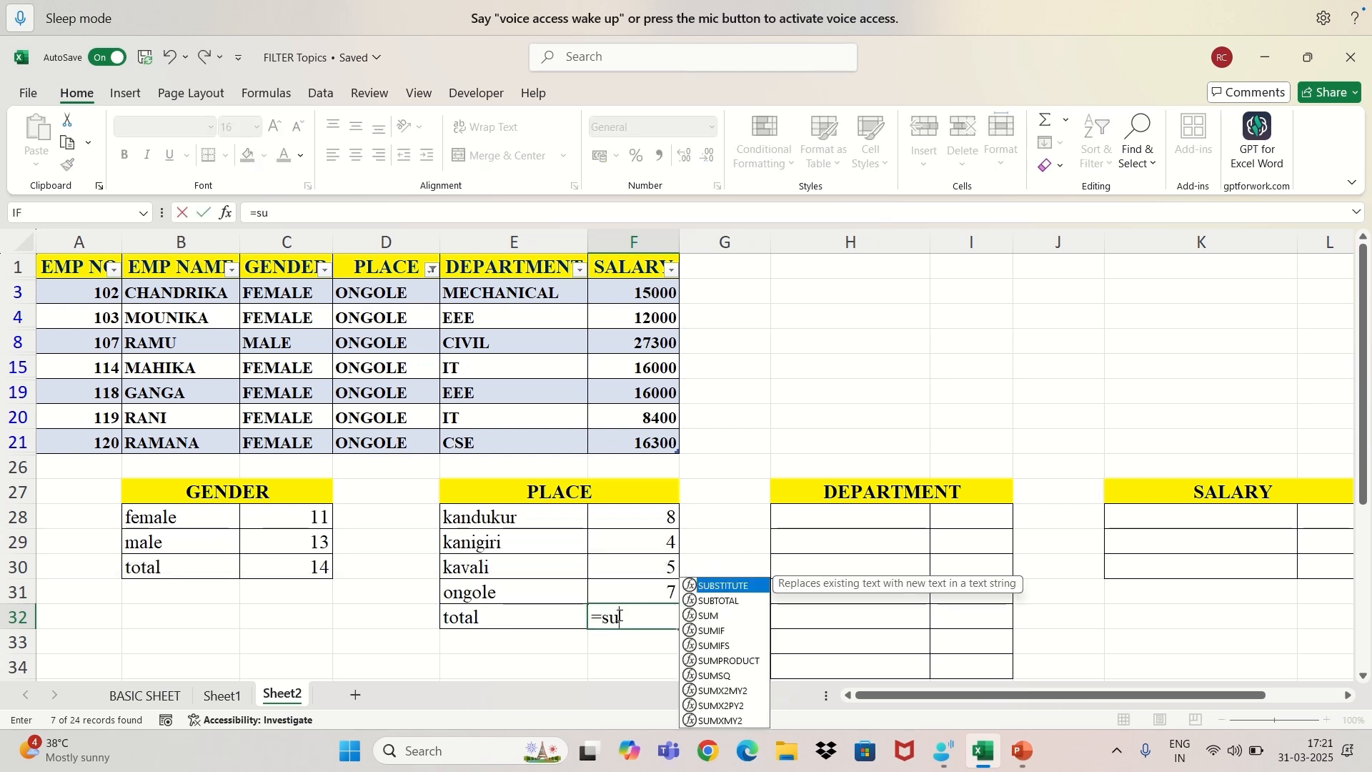
pyautogui.write('m')
pyautogui.press('Tab')
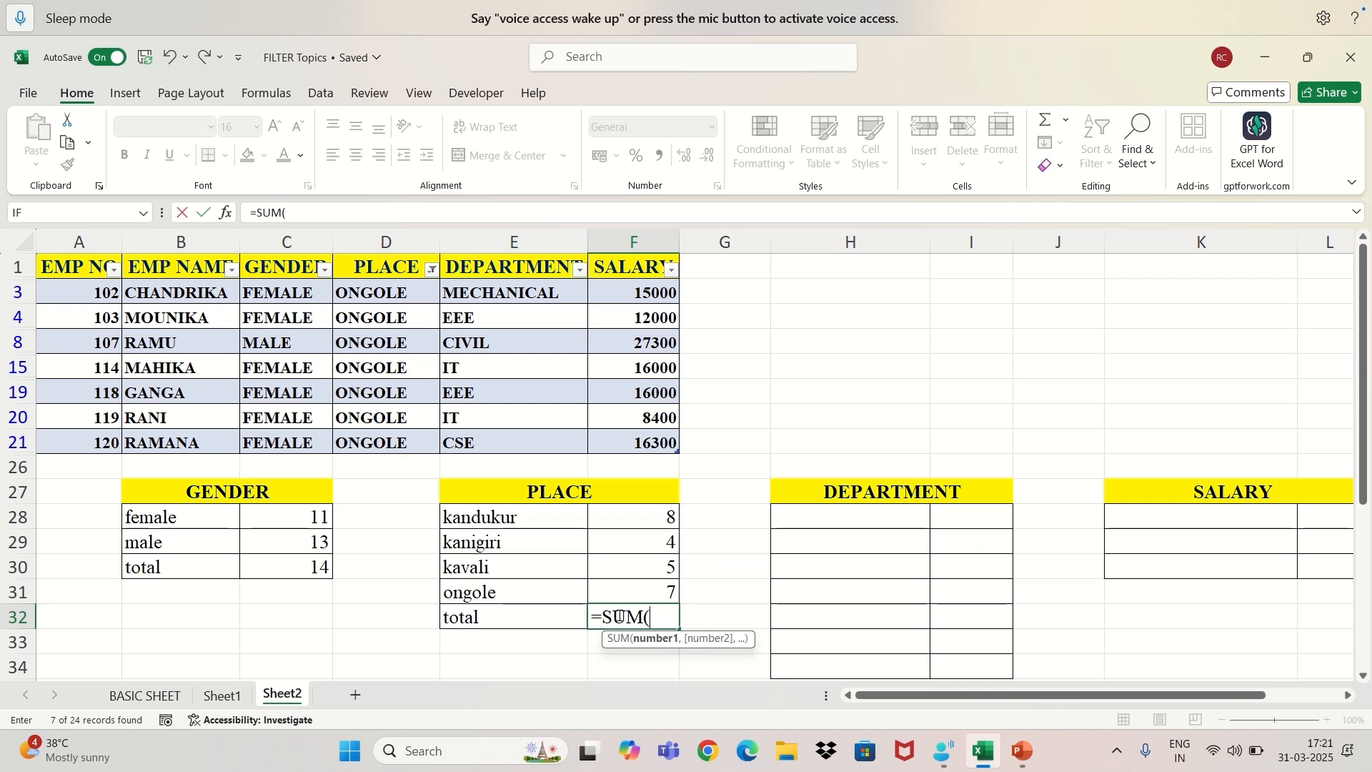
pyautogui.moveTo(663, 519); pyautogui.dragTo(657, 590)
pyautogui.press('Return')
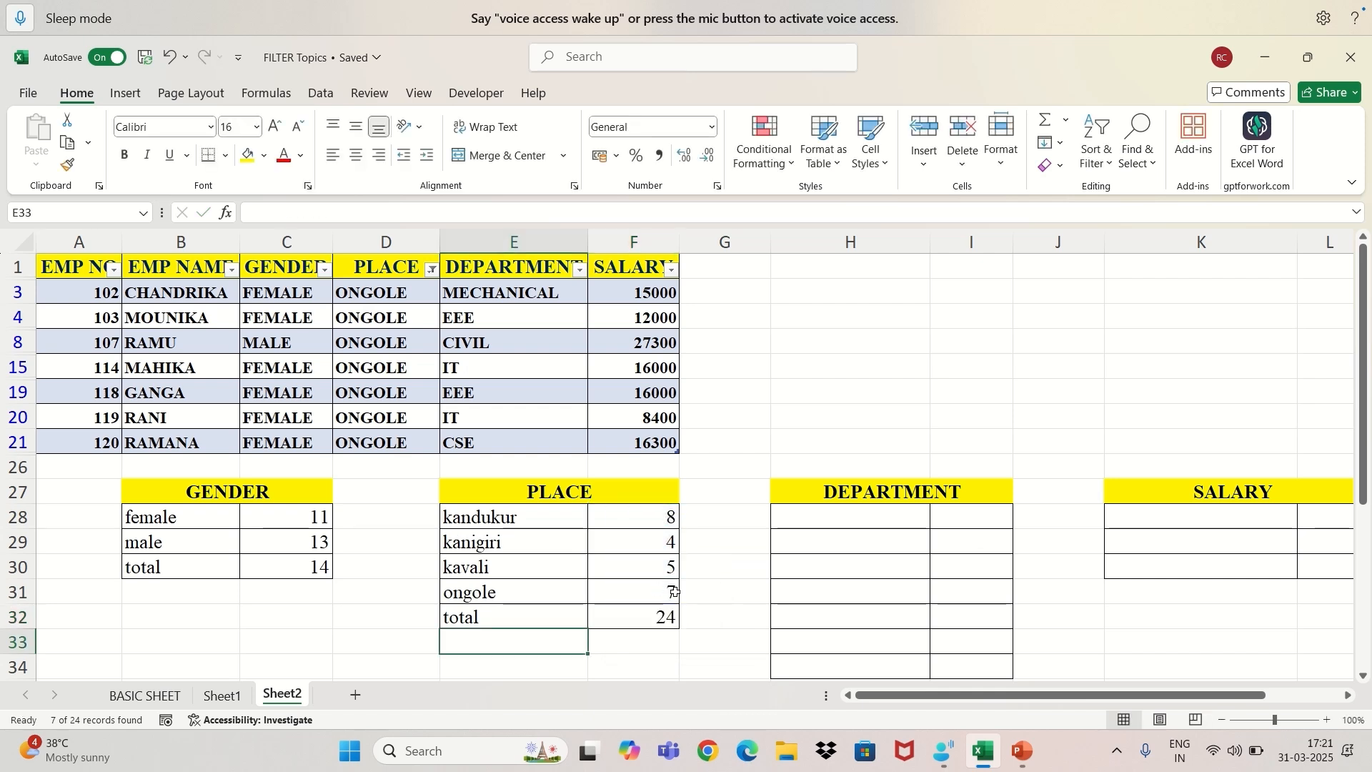
# Reset the PLACE filter to include all places again.
pyautogui.click(657, 618)
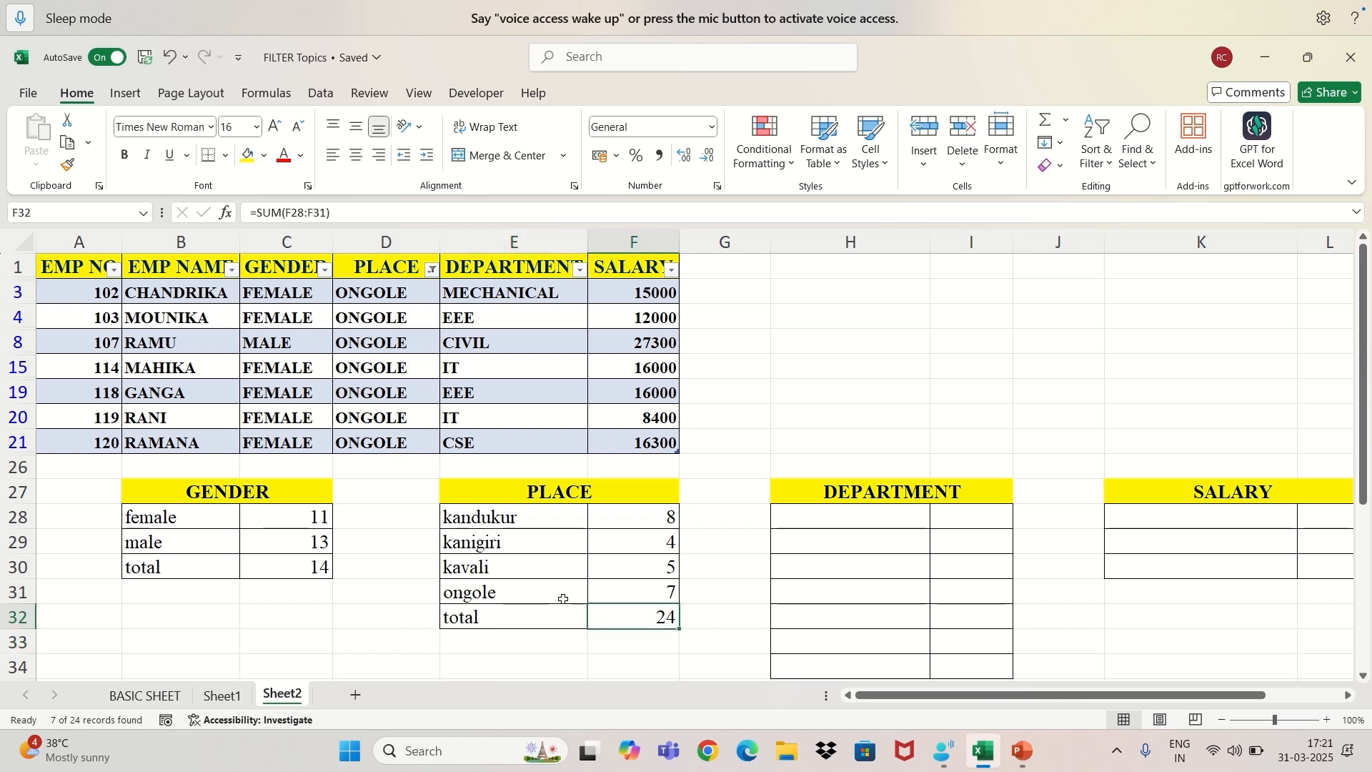
pyautogui.click(433, 270)
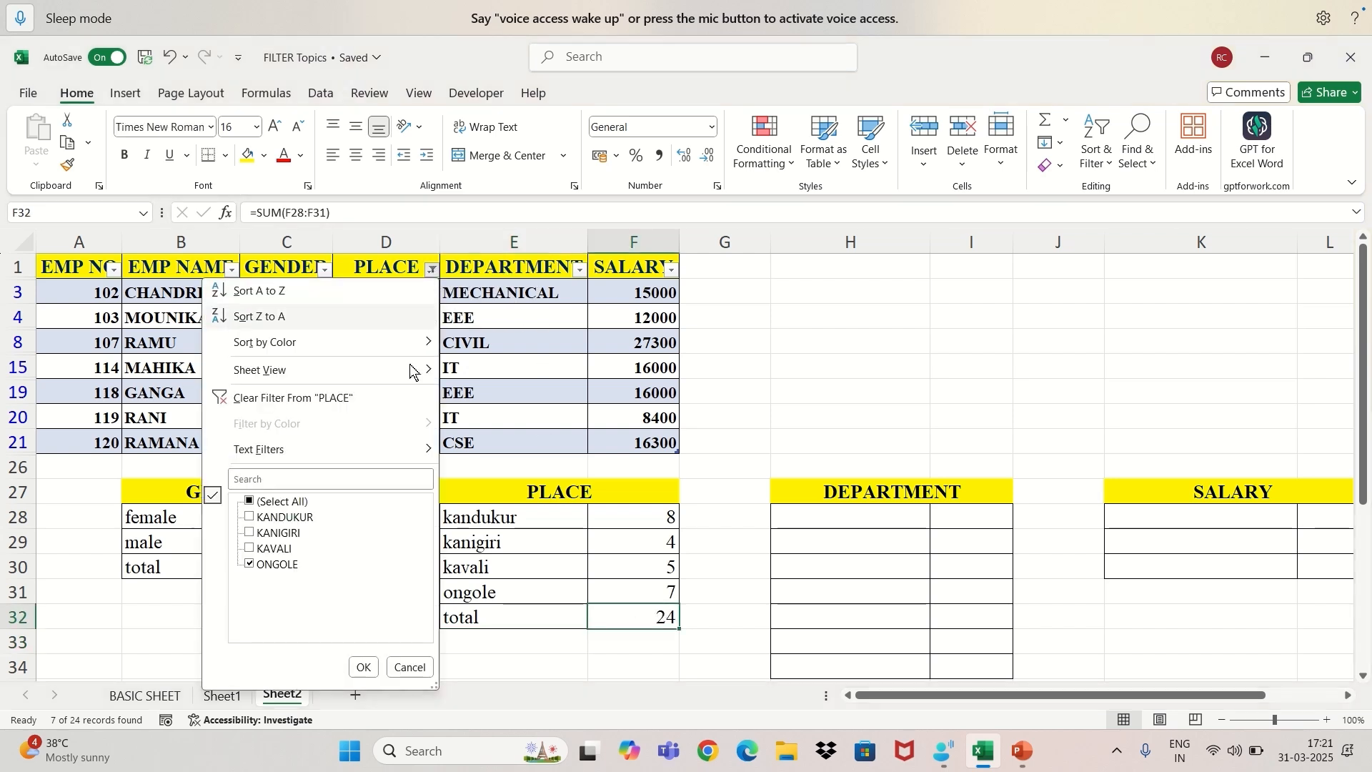
pyautogui.click(250, 502)
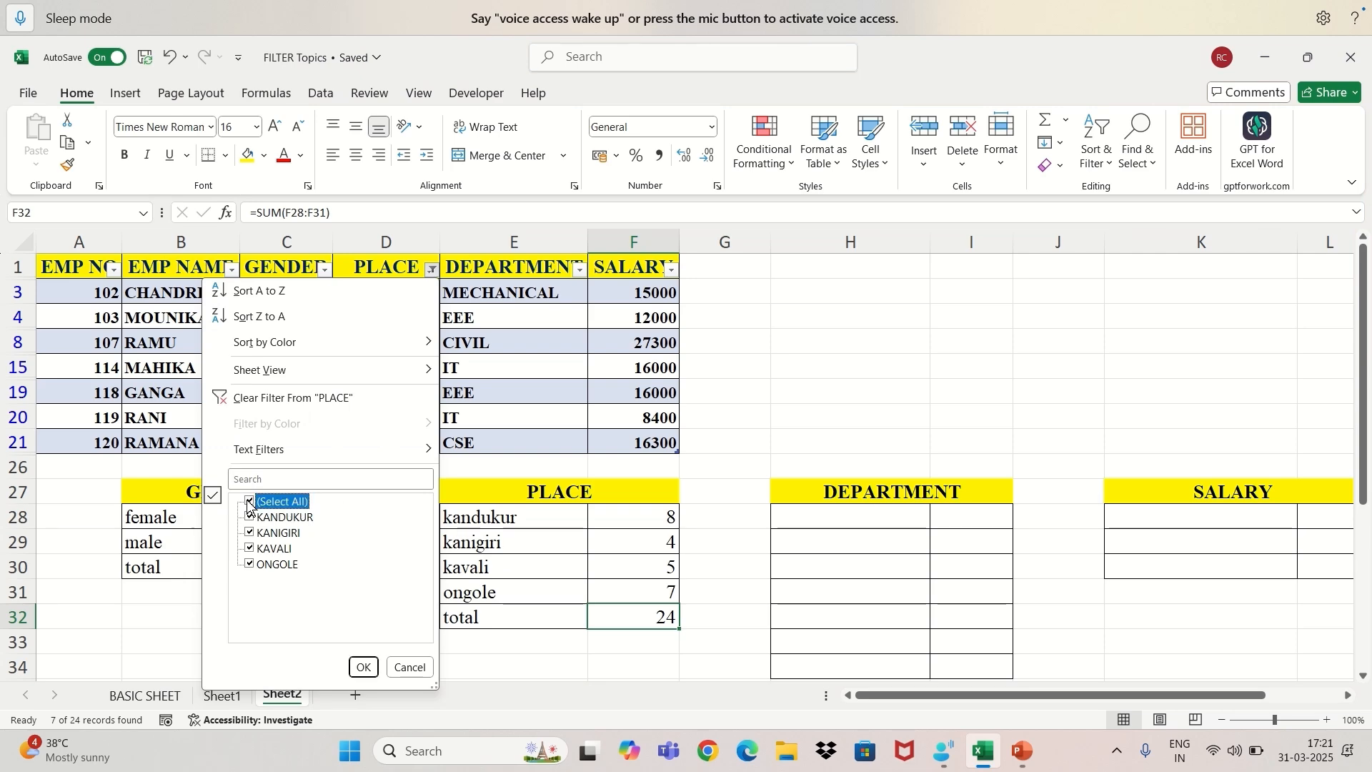
pyautogui.click(361, 668)
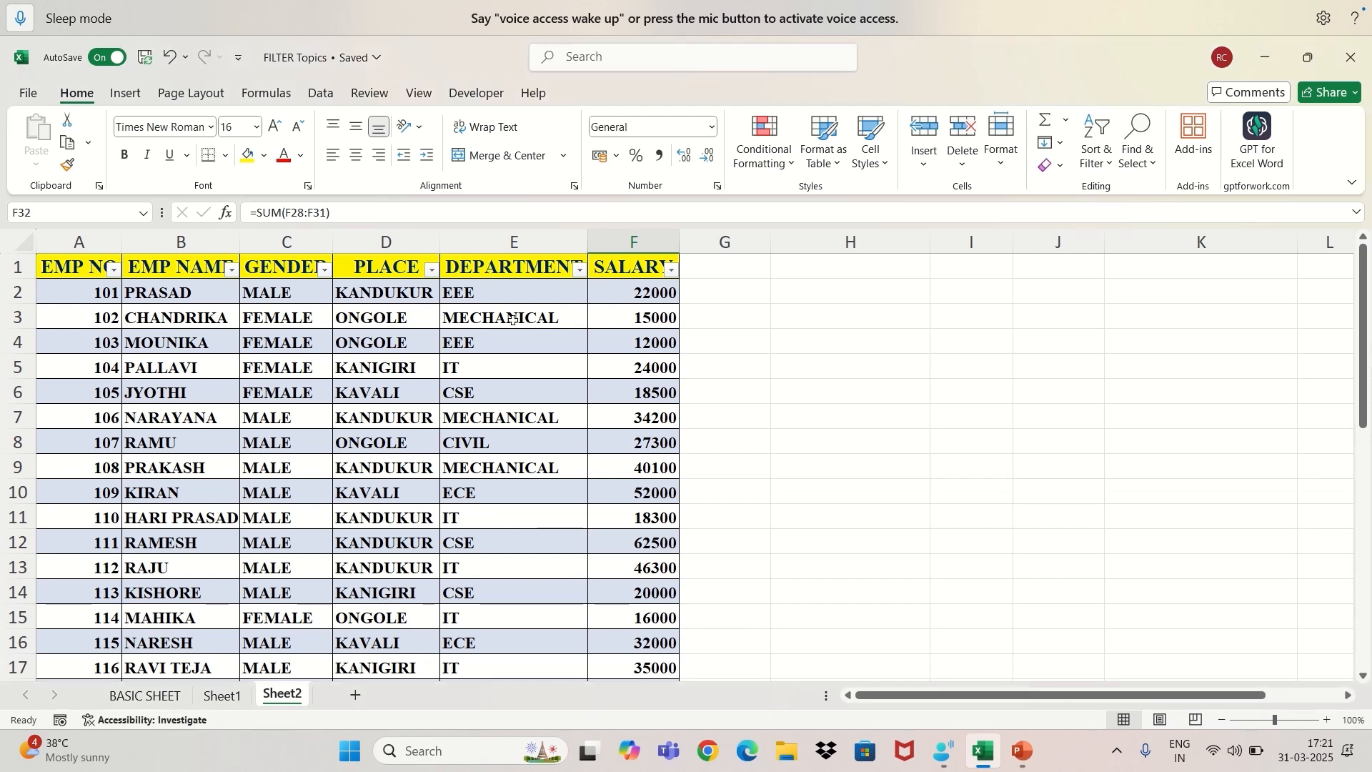
# Filter the DEPARTMENT column to show only CIVIL records.
pyautogui.click(580, 270)
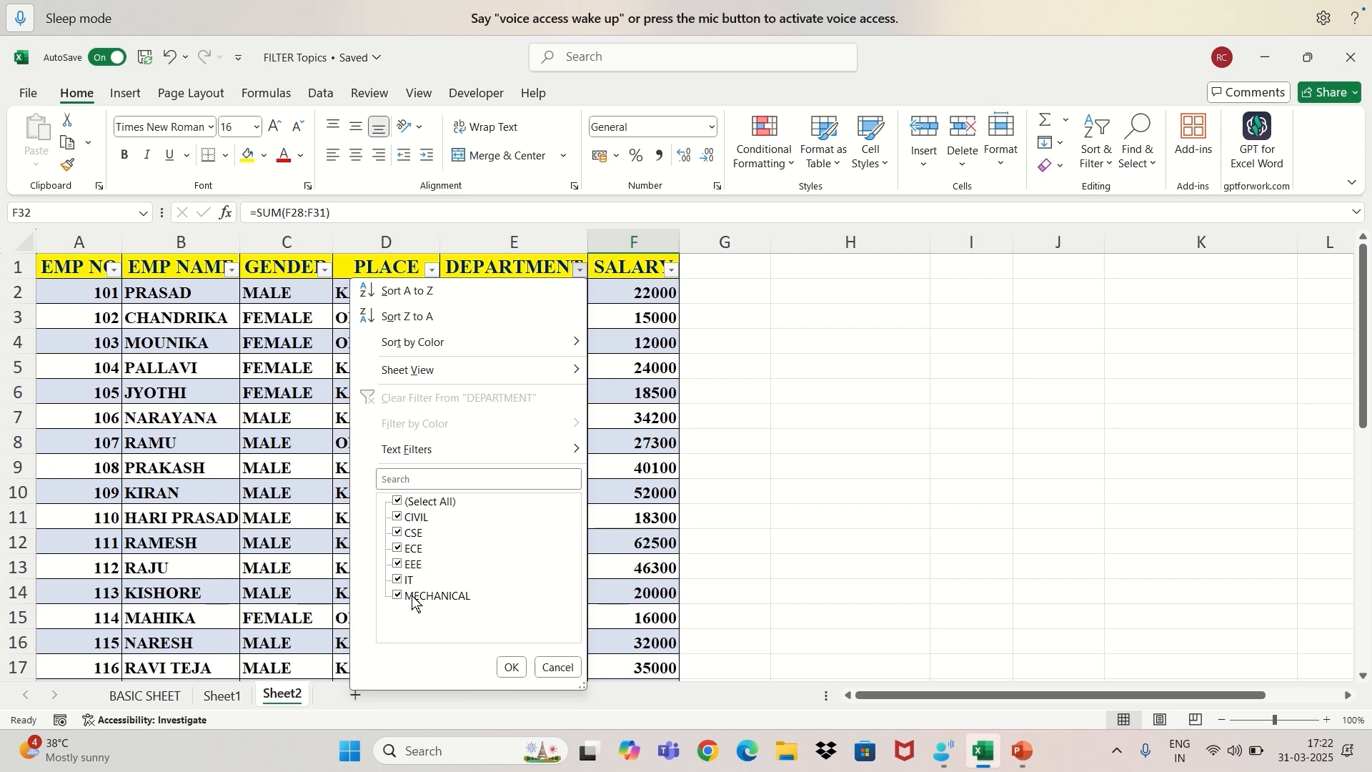
pyautogui.click(399, 502)
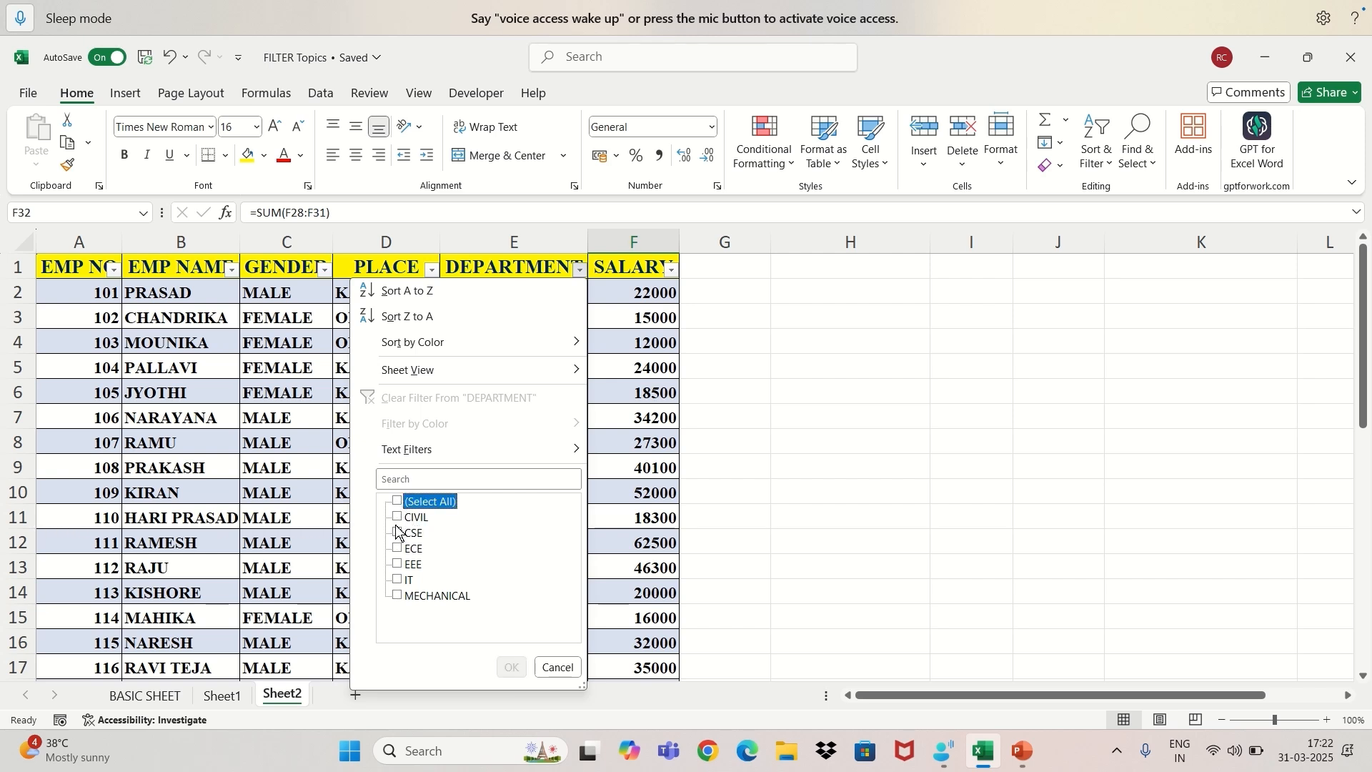
pyautogui.click(397, 517)
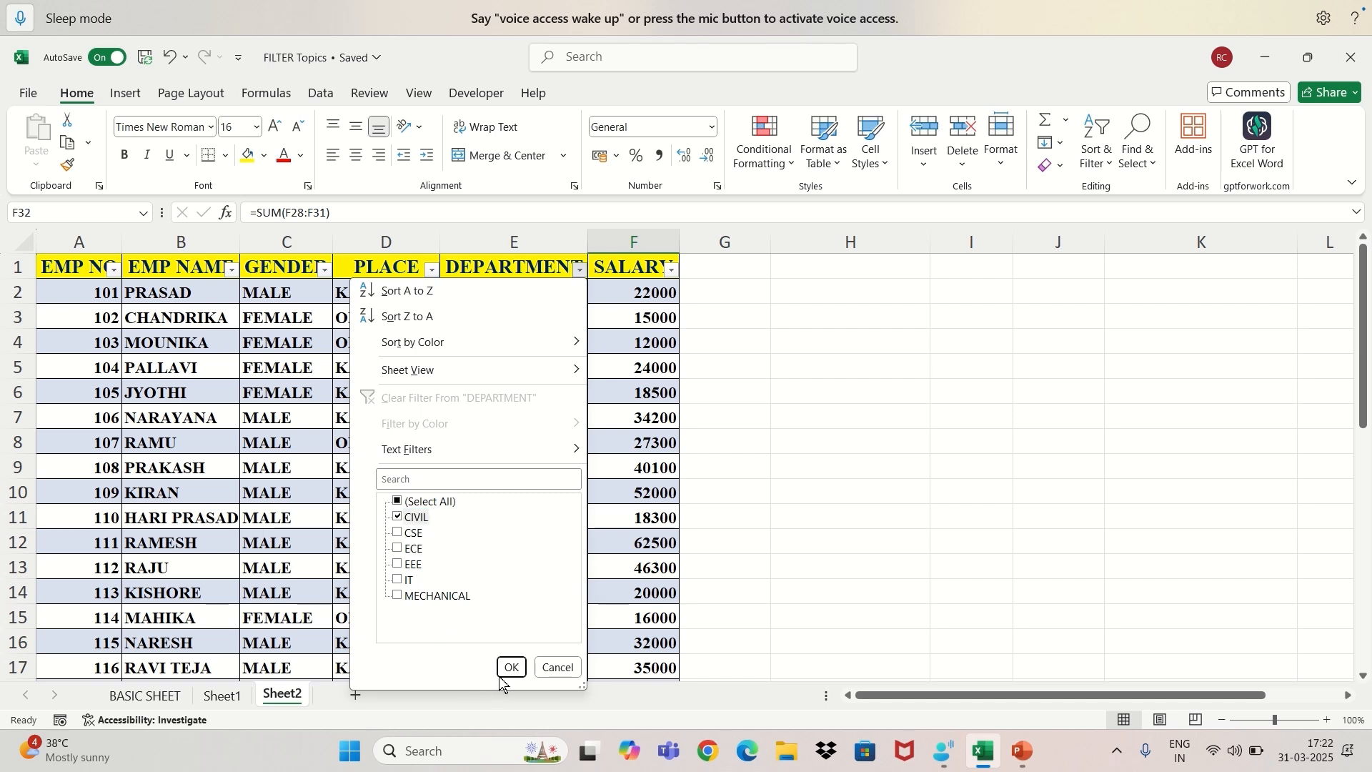
pyautogui.click(510, 668)
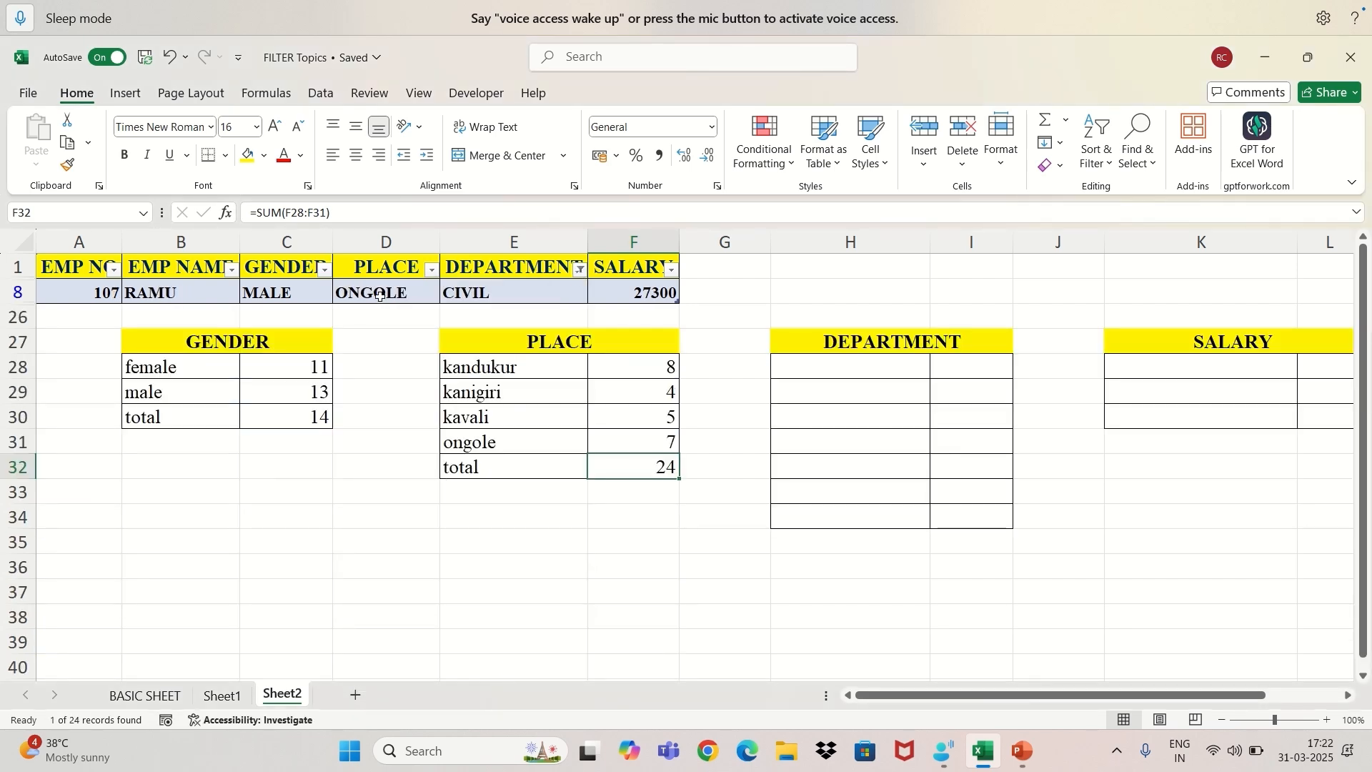
# Record "civil" in H28 with 1 in I28 of the DEPARTMENT summary.
pyautogui.click(886, 363)
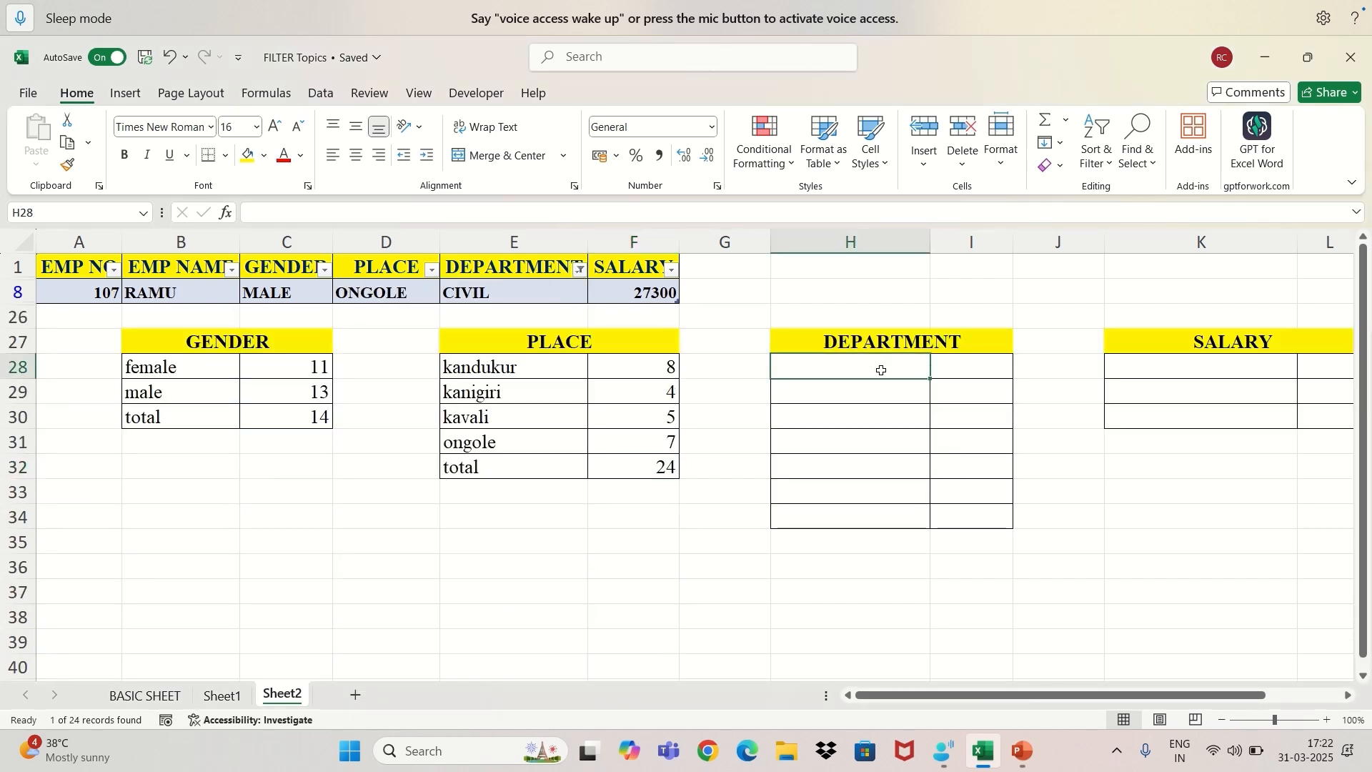
pyautogui.write('civil')
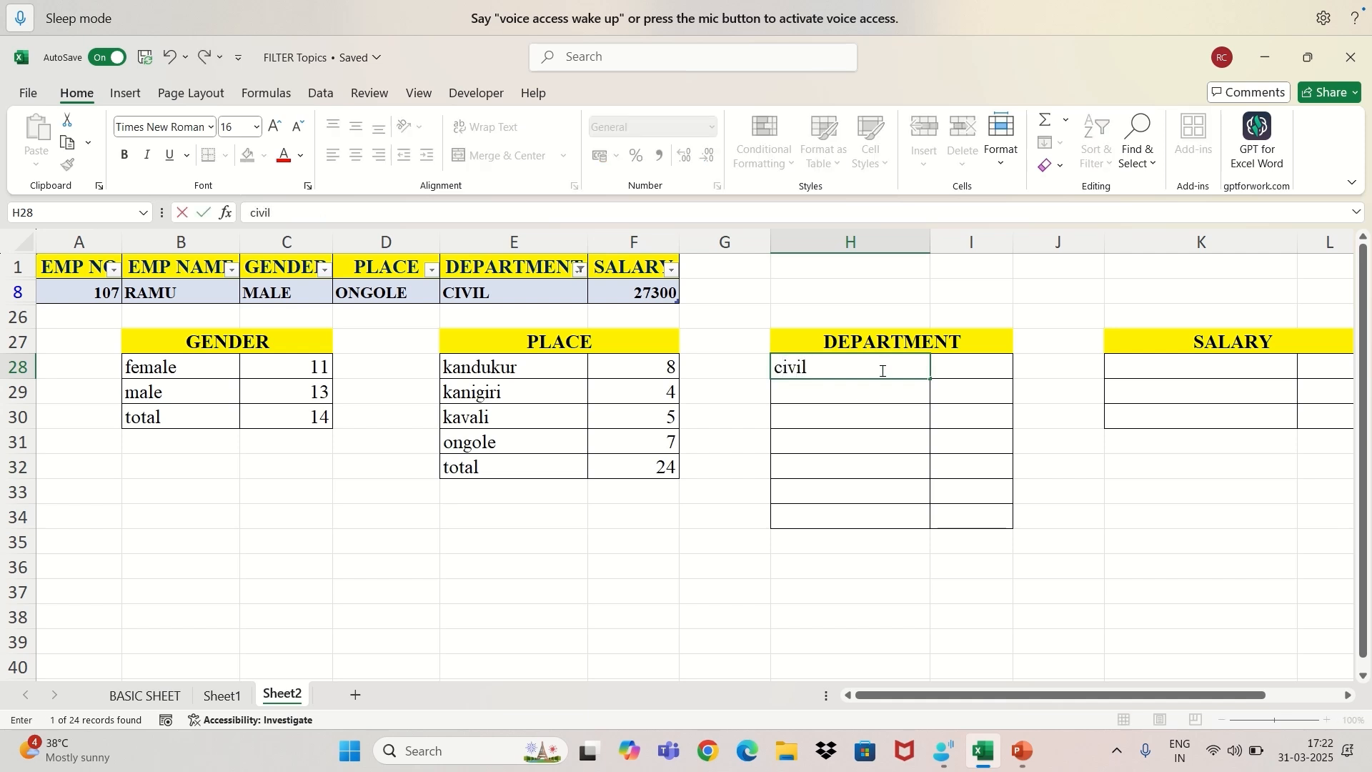
pyautogui.press('Tab')
pyautogui.write('1')
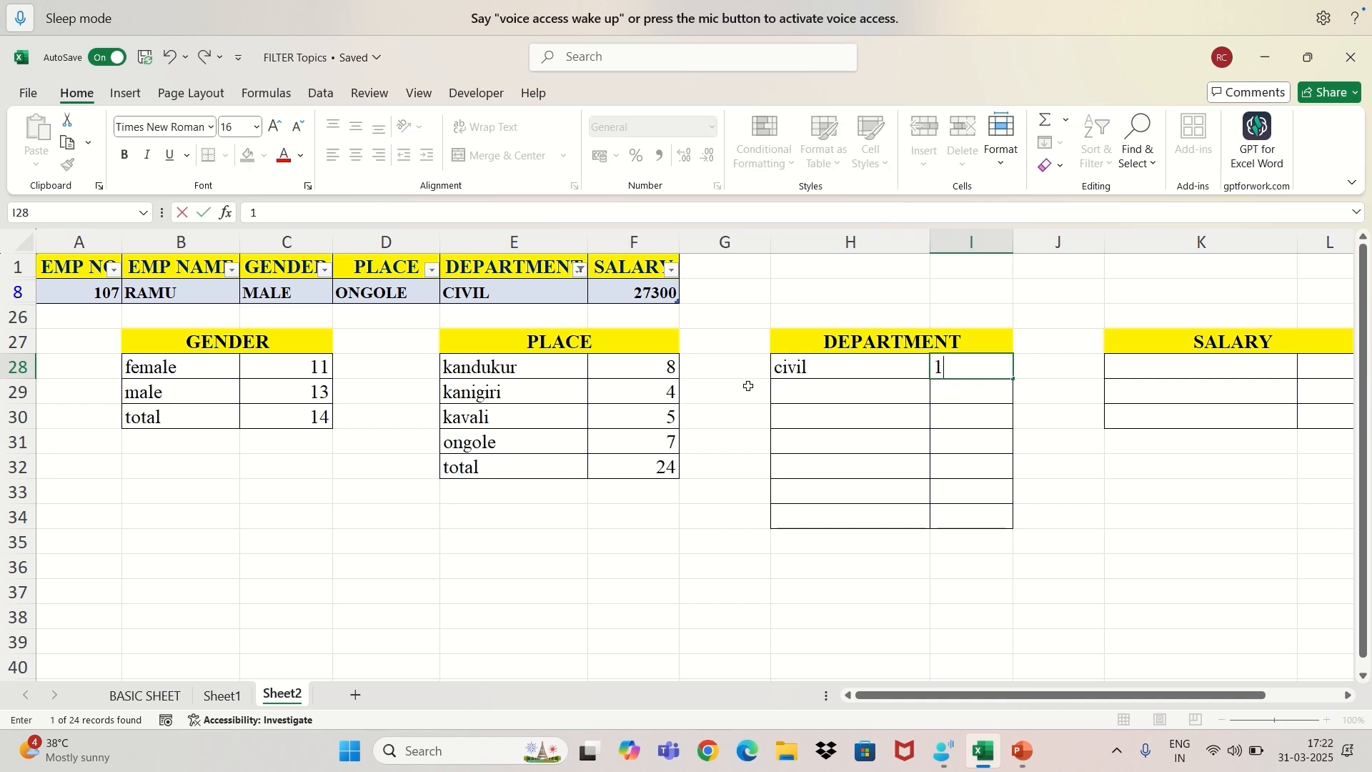
# Change the DEPARTMENT filter to show only CSE records.
pyautogui.click(580, 271)
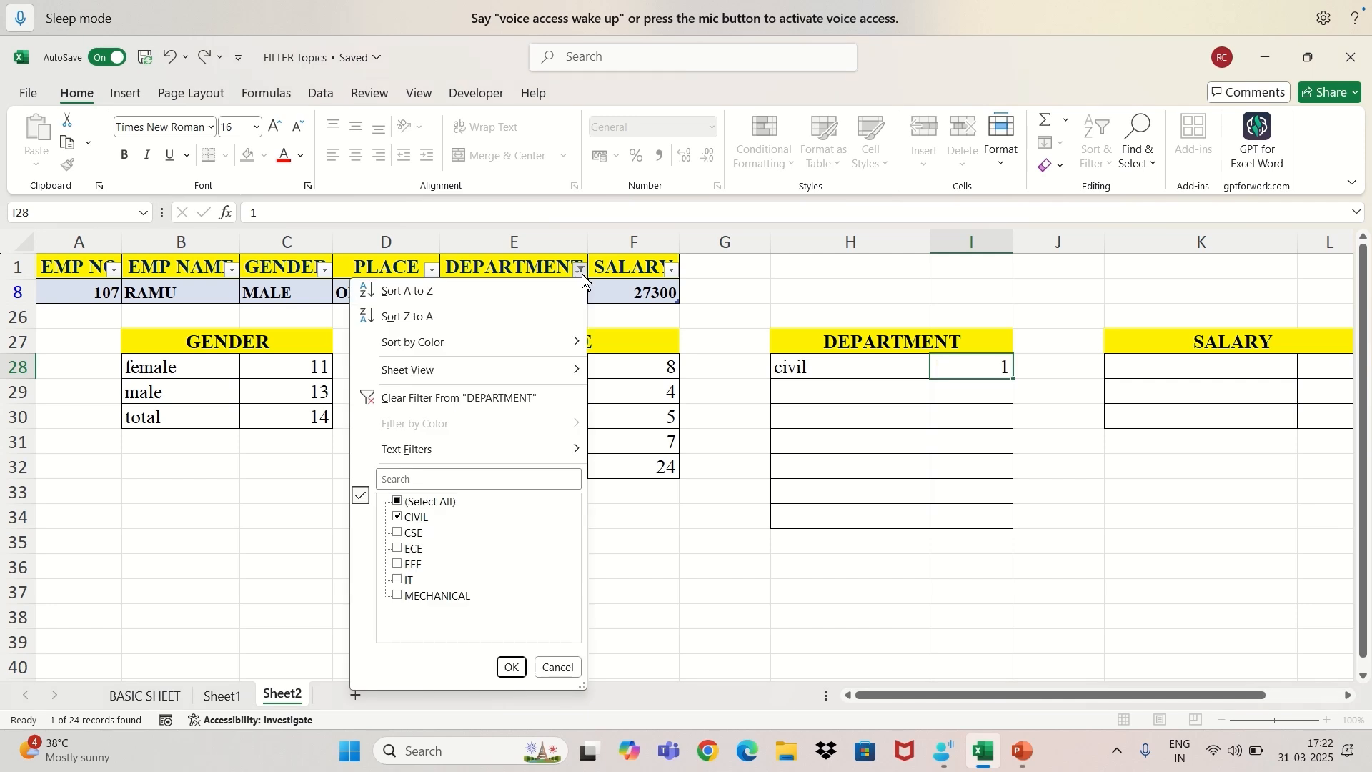
pyautogui.click(401, 533)
pyautogui.click(398, 517)
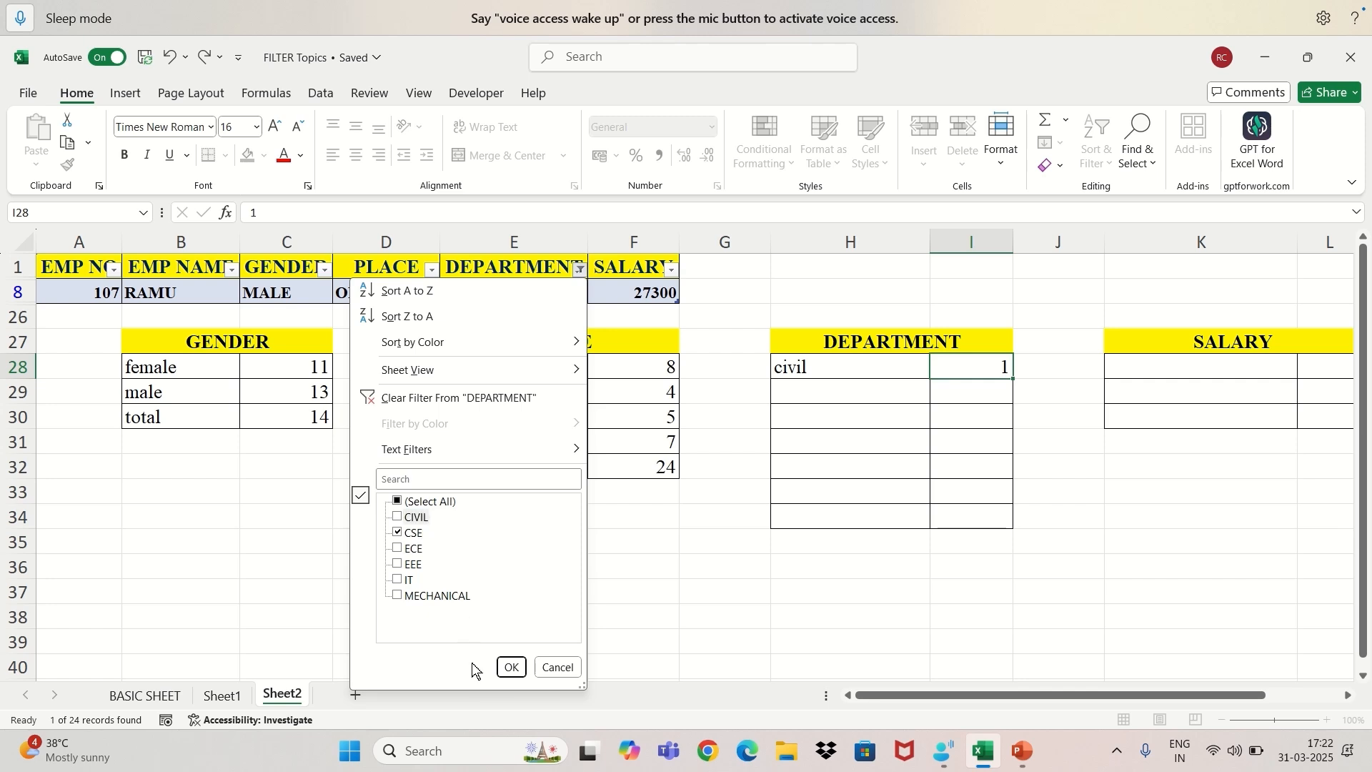
pyautogui.click(511, 667)
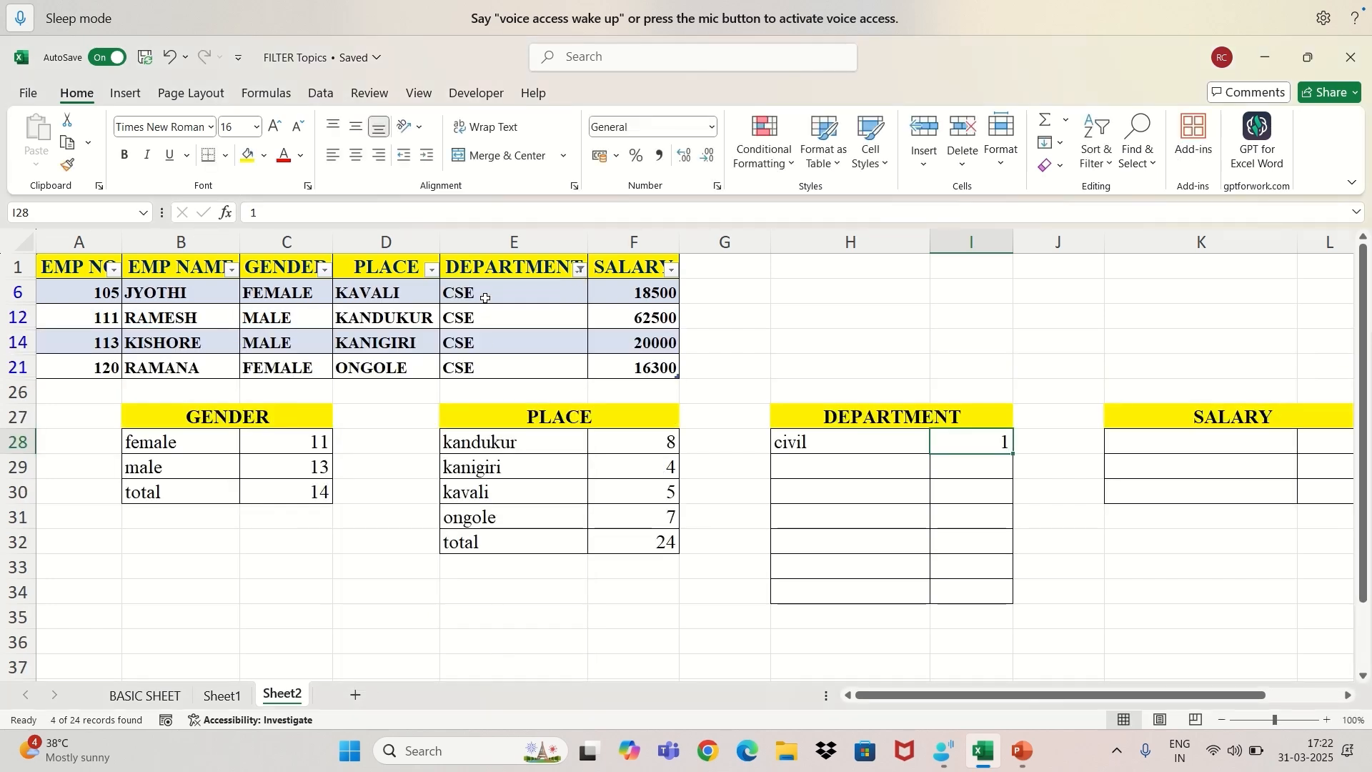
# Record "cse" in H29 with 4 in I29 of the DEPARTMENT summary.
pyautogui.click(833, 468)
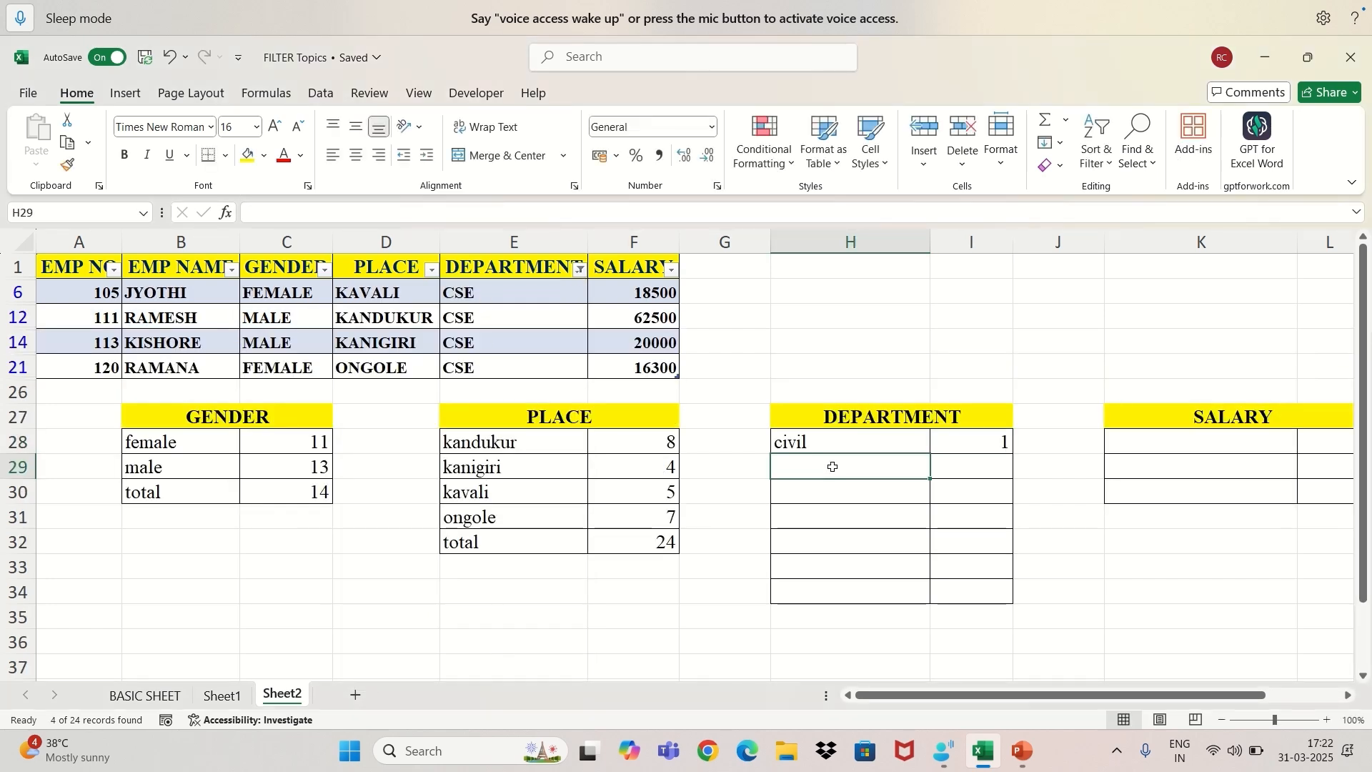
pyautogui.write('cse')
pyautogui.press('Tab')
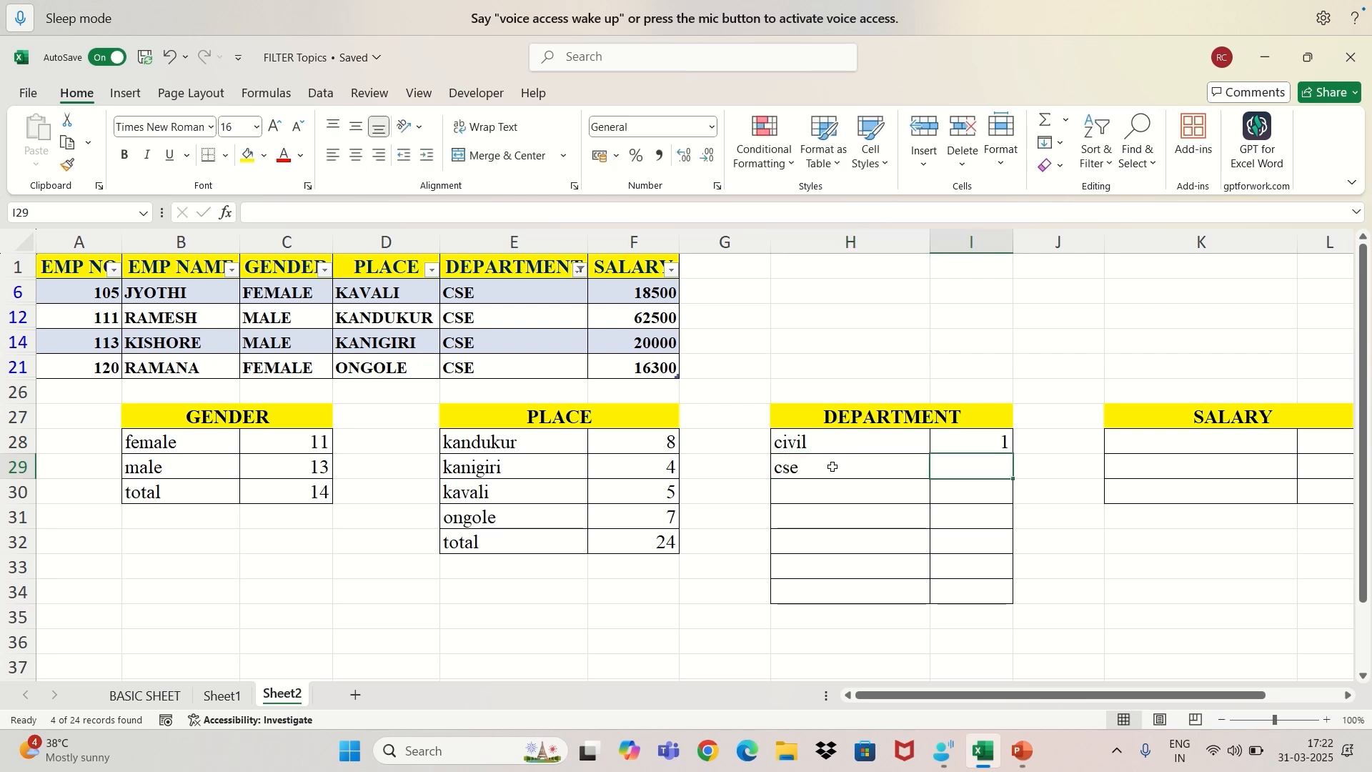
pyautogui.write('4')
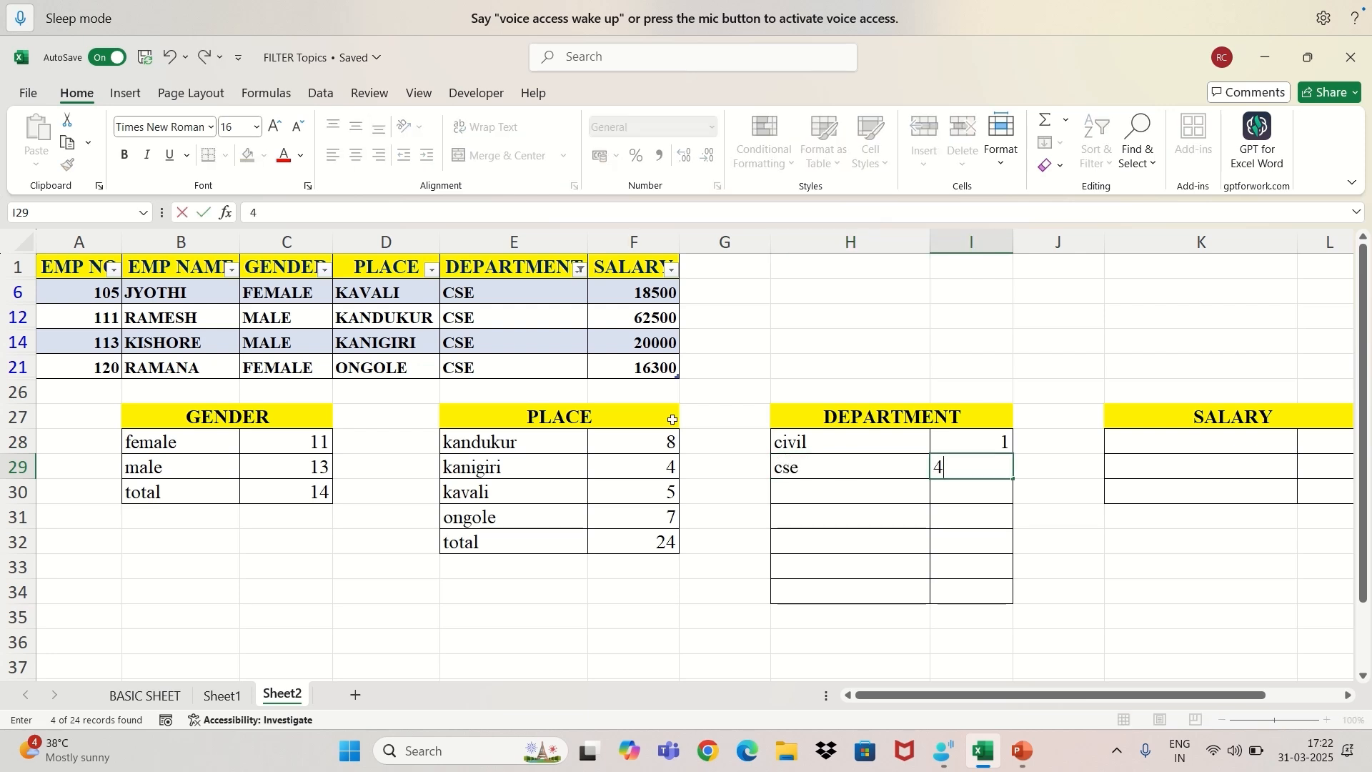
# Change the DEPARTMENT filter to show only ECE records.
pyautogui.click(580, 270)
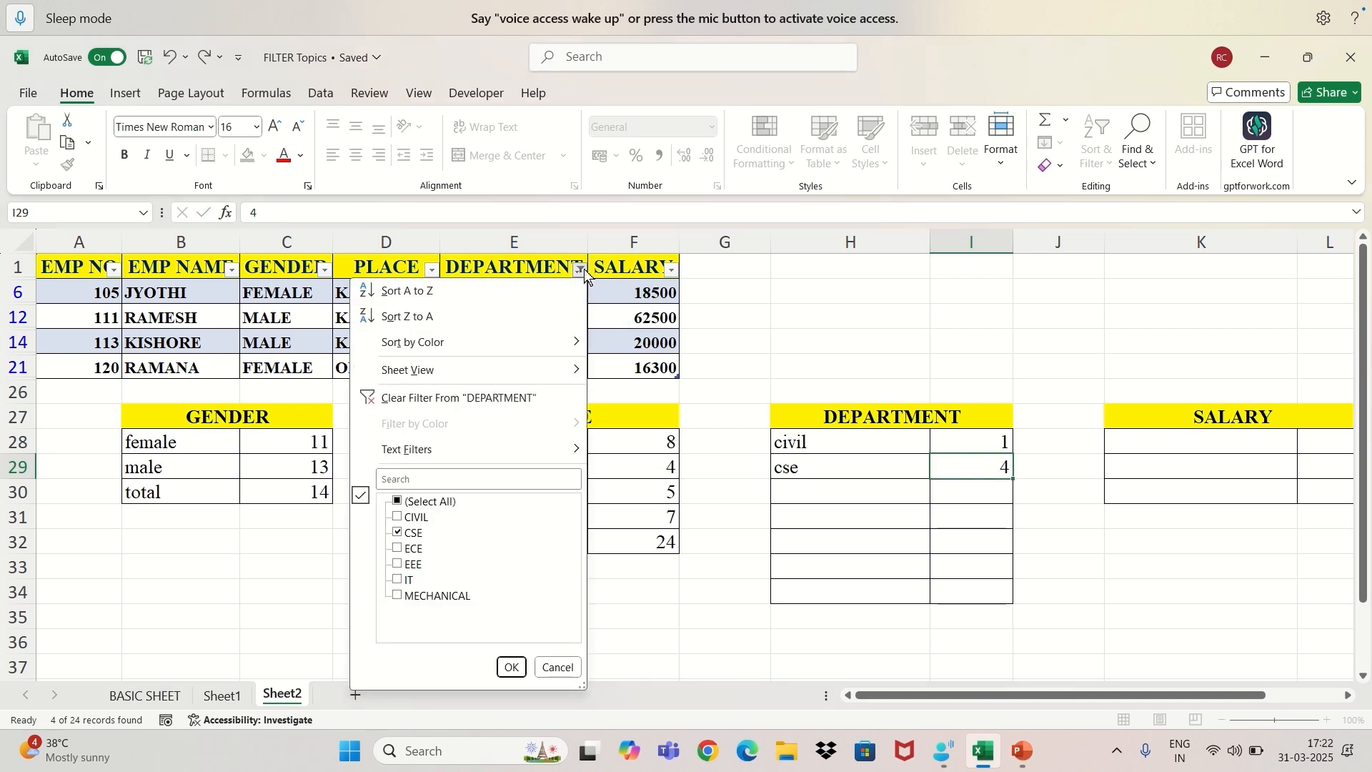
pyautogui.click(393, 554)
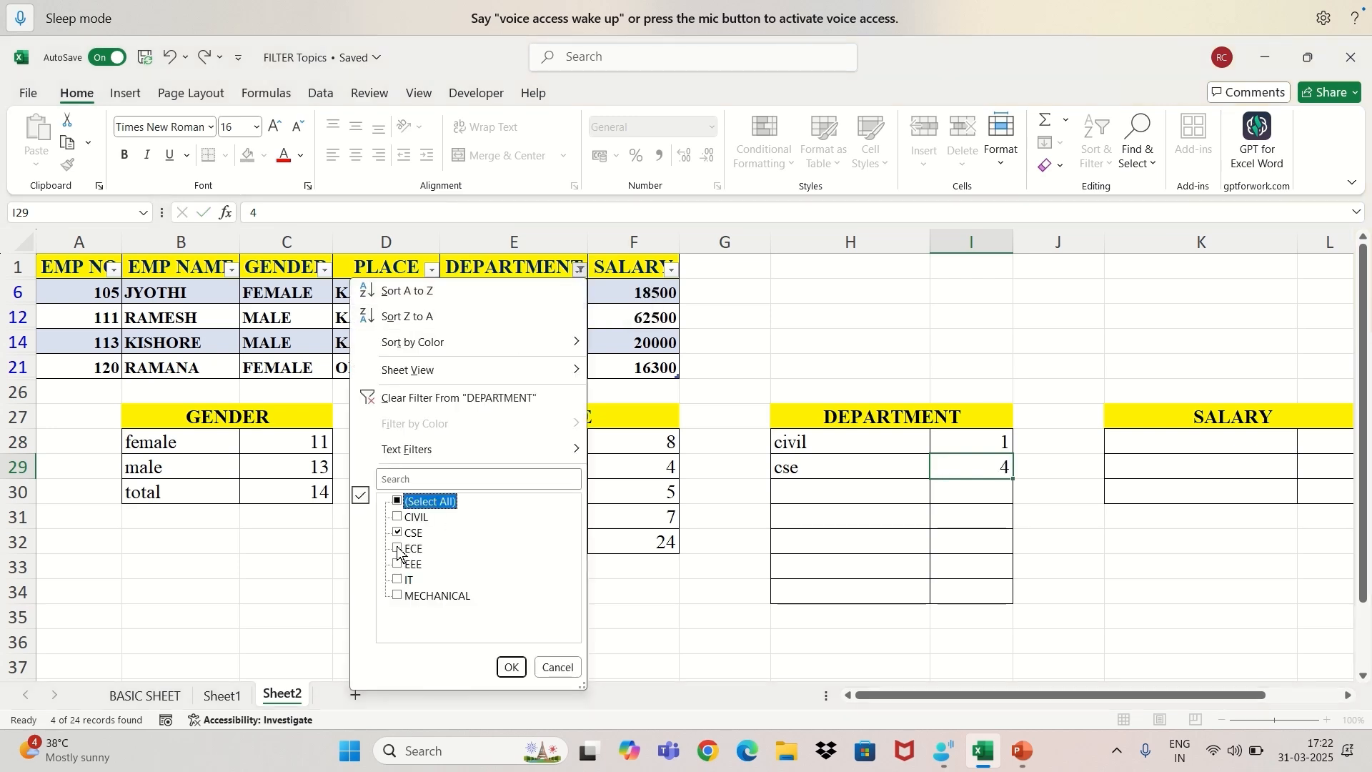
pyautogui.click(395, 551)
pyautogui.click(402, 535)
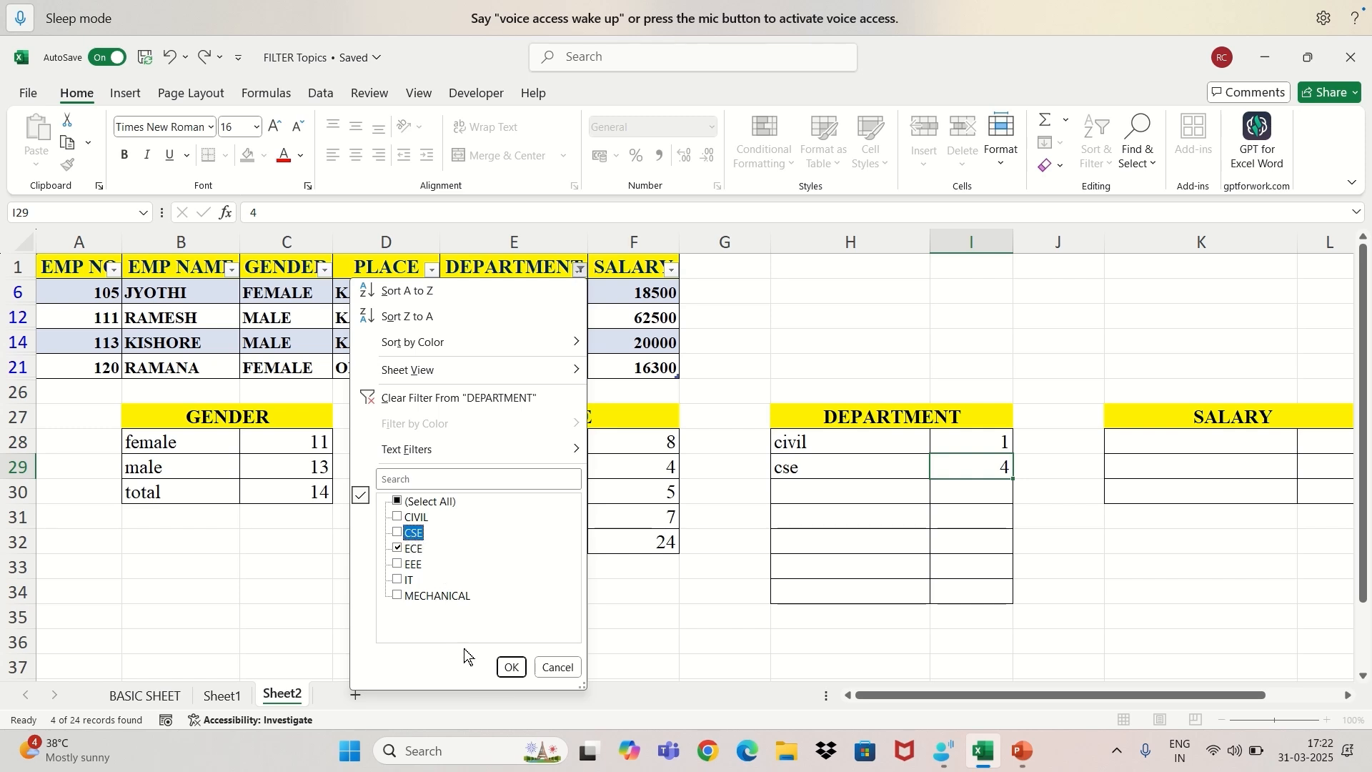
pyautogui.click(509, 666)
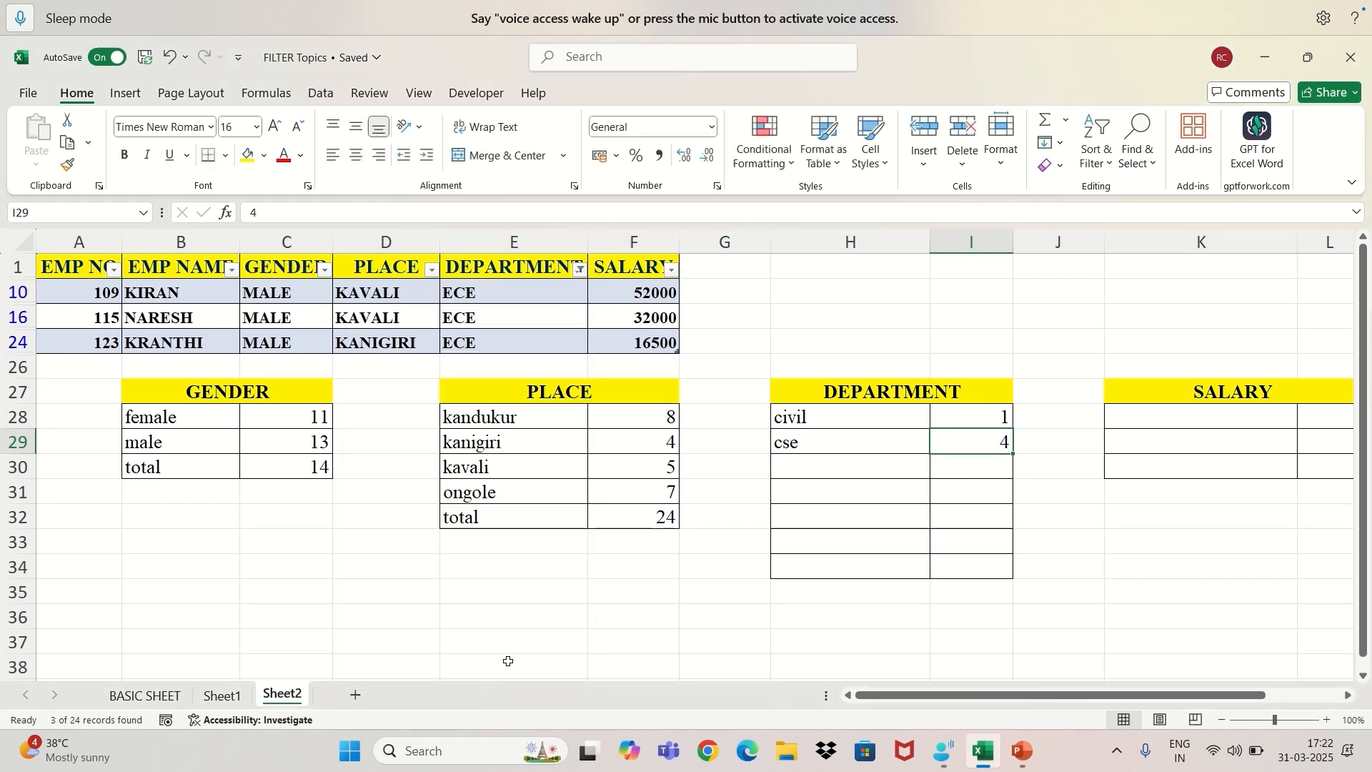
# Record "ece" in H30 with 3 in I30 of the DEPARTMENT summary.
pyautogui.click(809, 480)
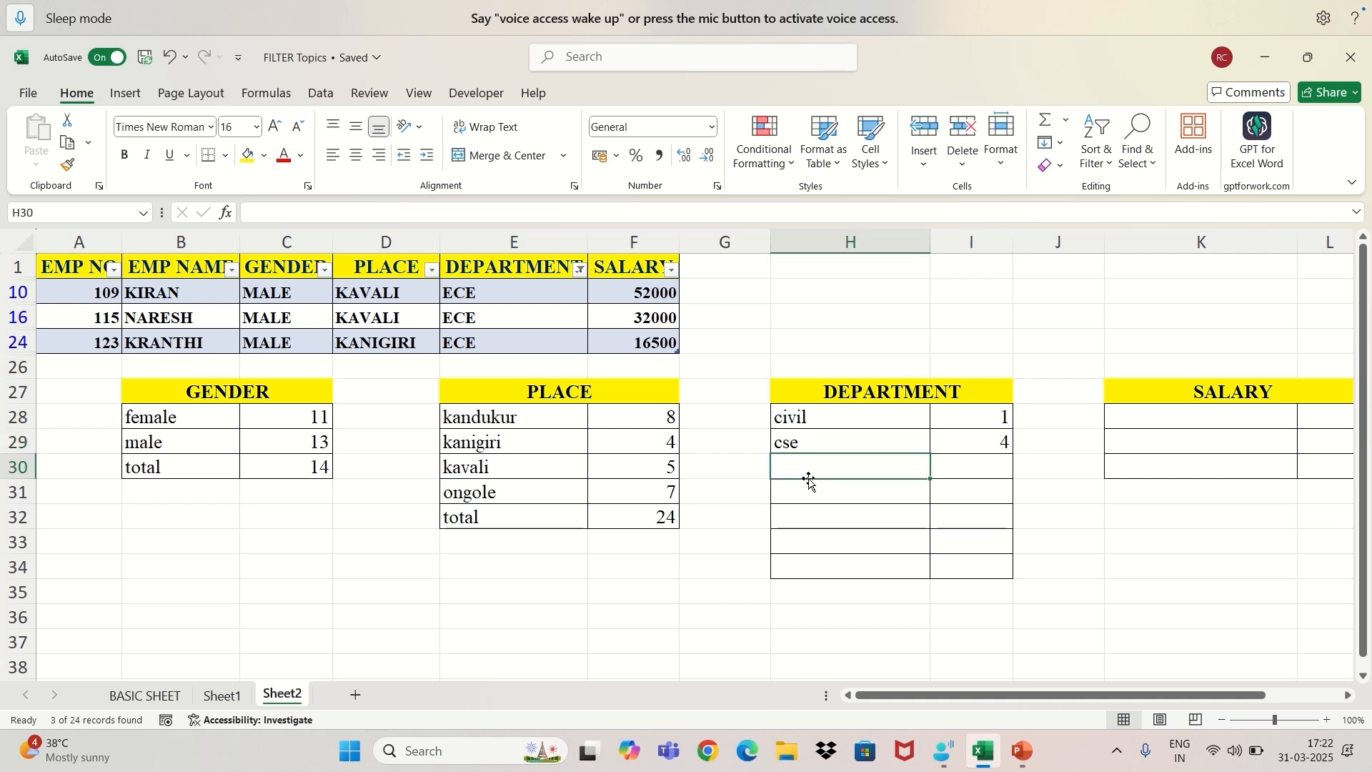
pyautogui.write('ece')
pyautogui.press('Tab')
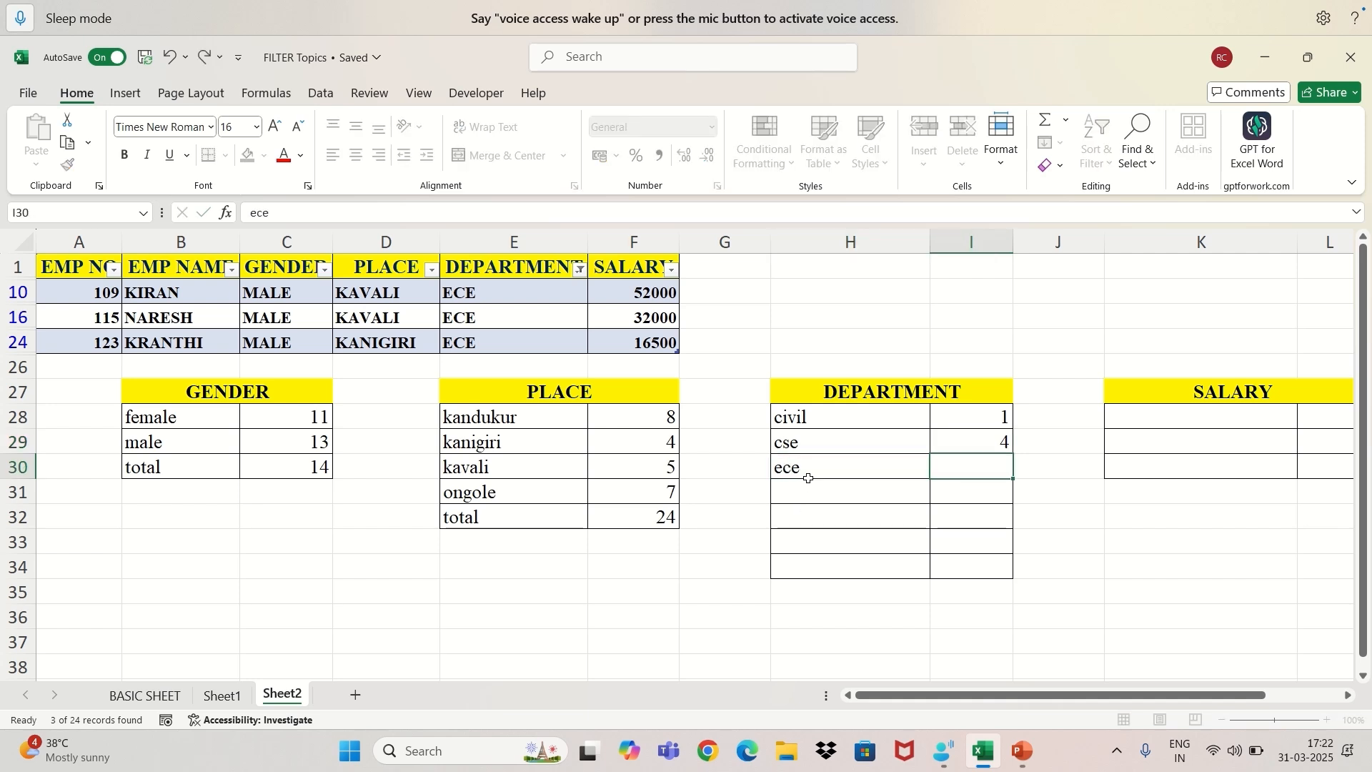
pyautogui.write('3')
# Change the DEPARTMENT filter to show only EEE records.
pyautogui.click(580, 270)
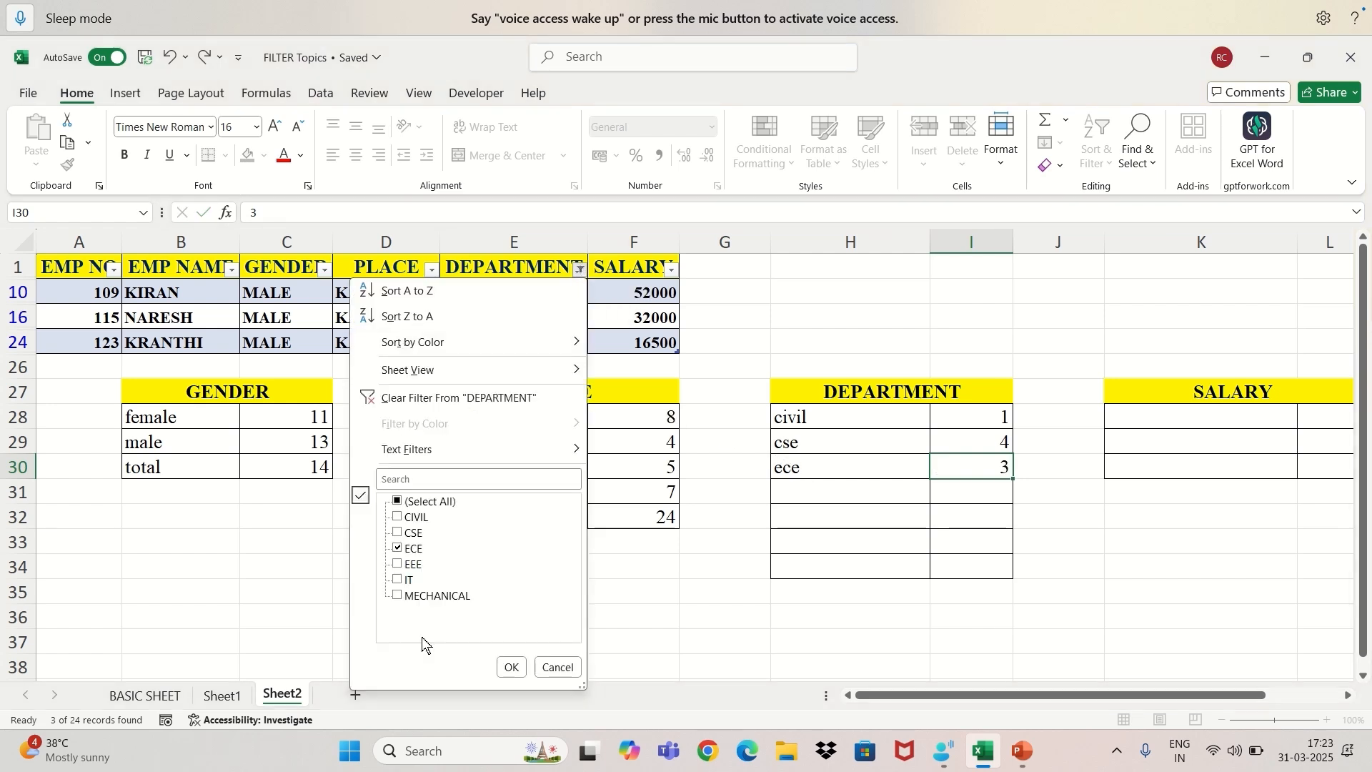
pyautogui.click(402, 564)
pyautogui.click(398, 548)
pyautogui.click(512, 667)
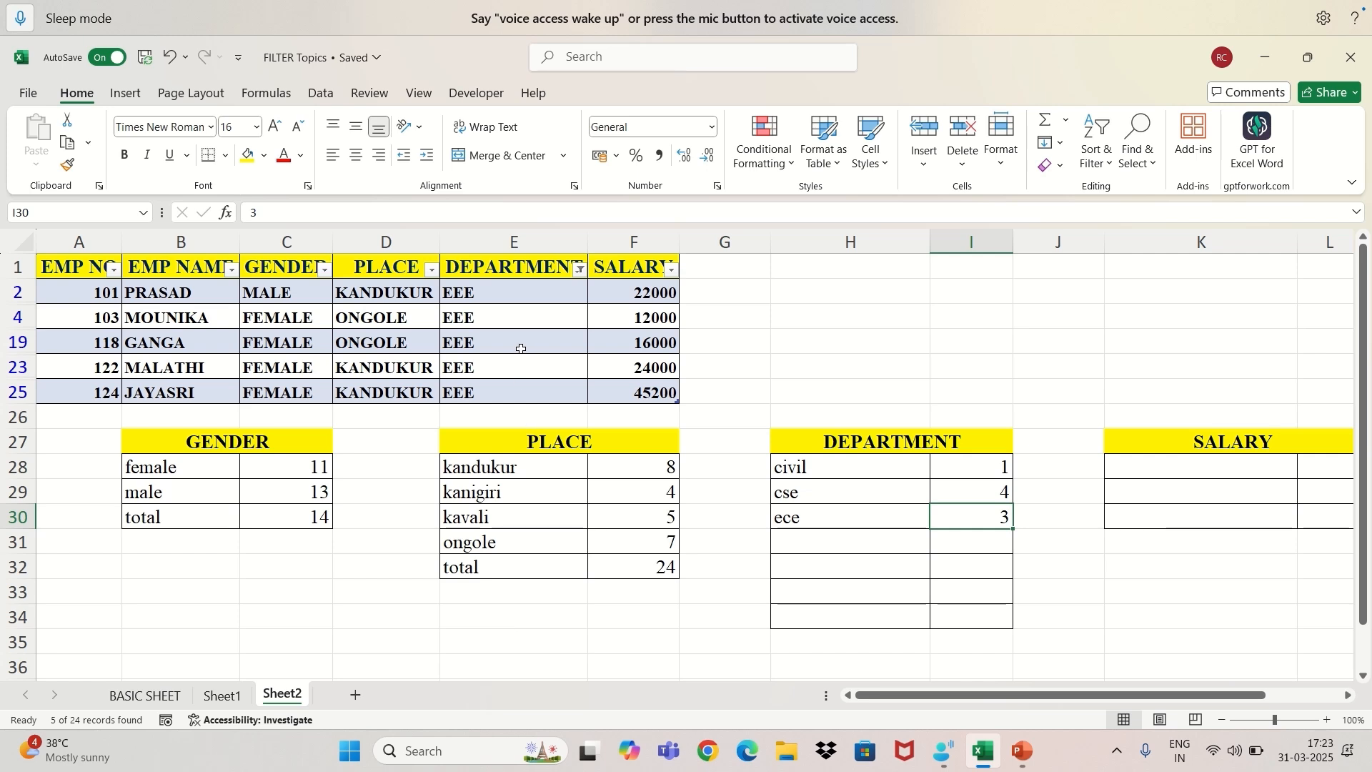
# Record "eee" in H31 with 5 in I31 of the DEPARTMENT summary.
pyautogui.click(793, 545)
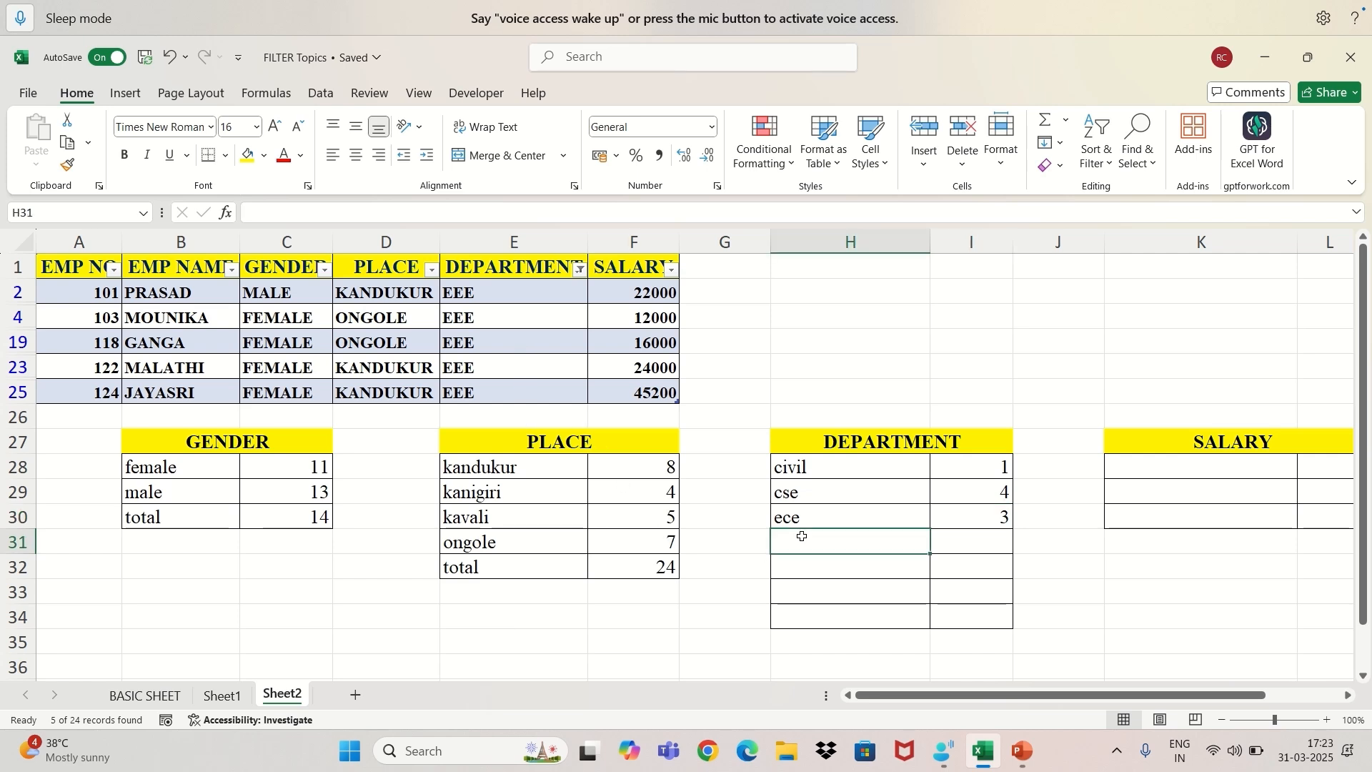
pyautogui.write('eee')
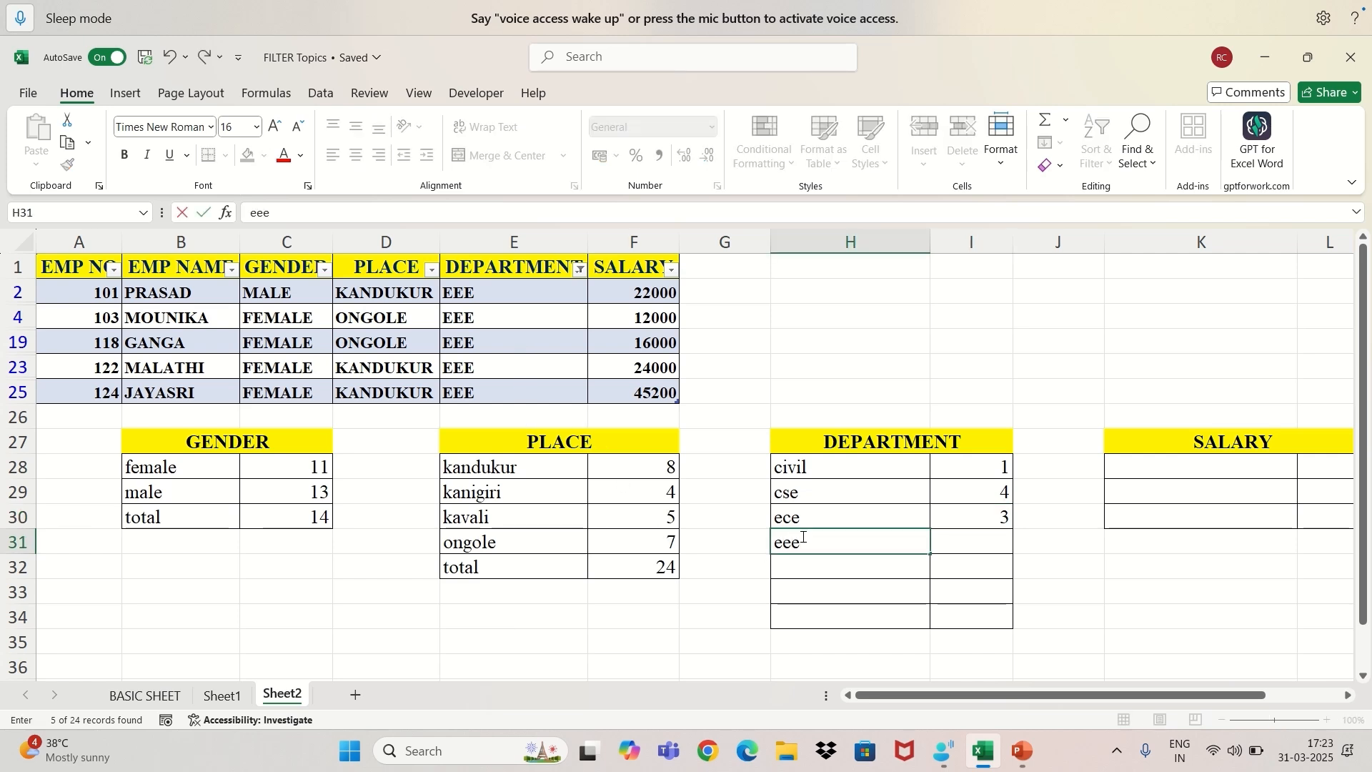
pyautogui.press('Tab')
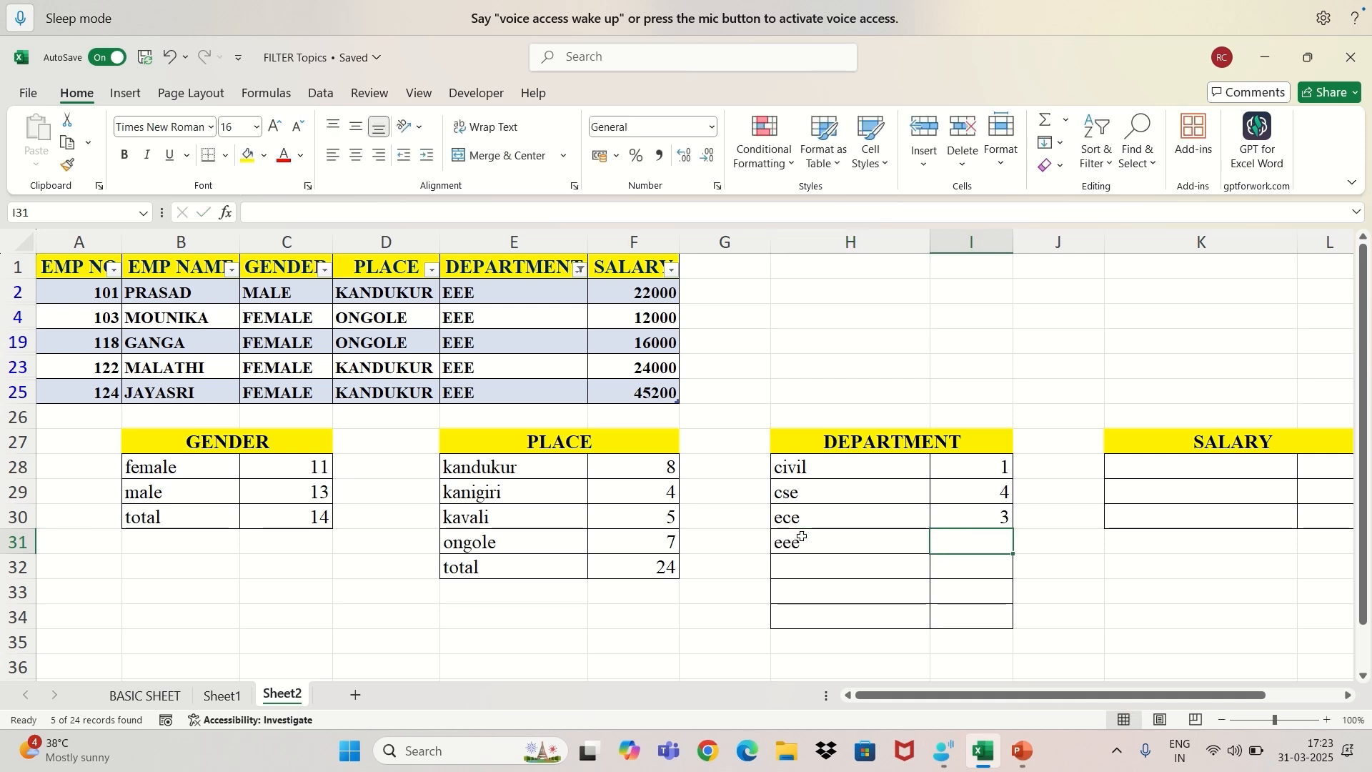
pyautogui.write('5')
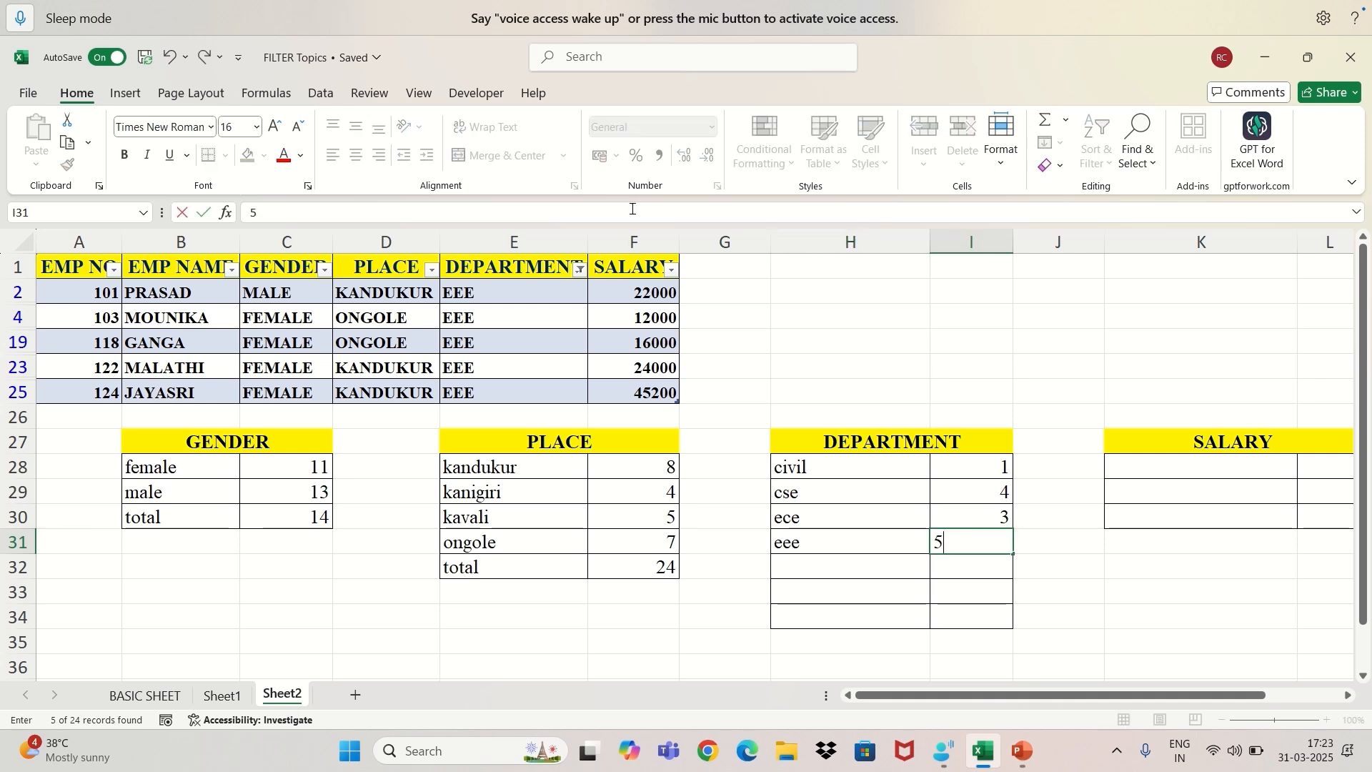
# Change the DEPARTMENT filter to show only IT records.
pyautogui.click(581, 270)
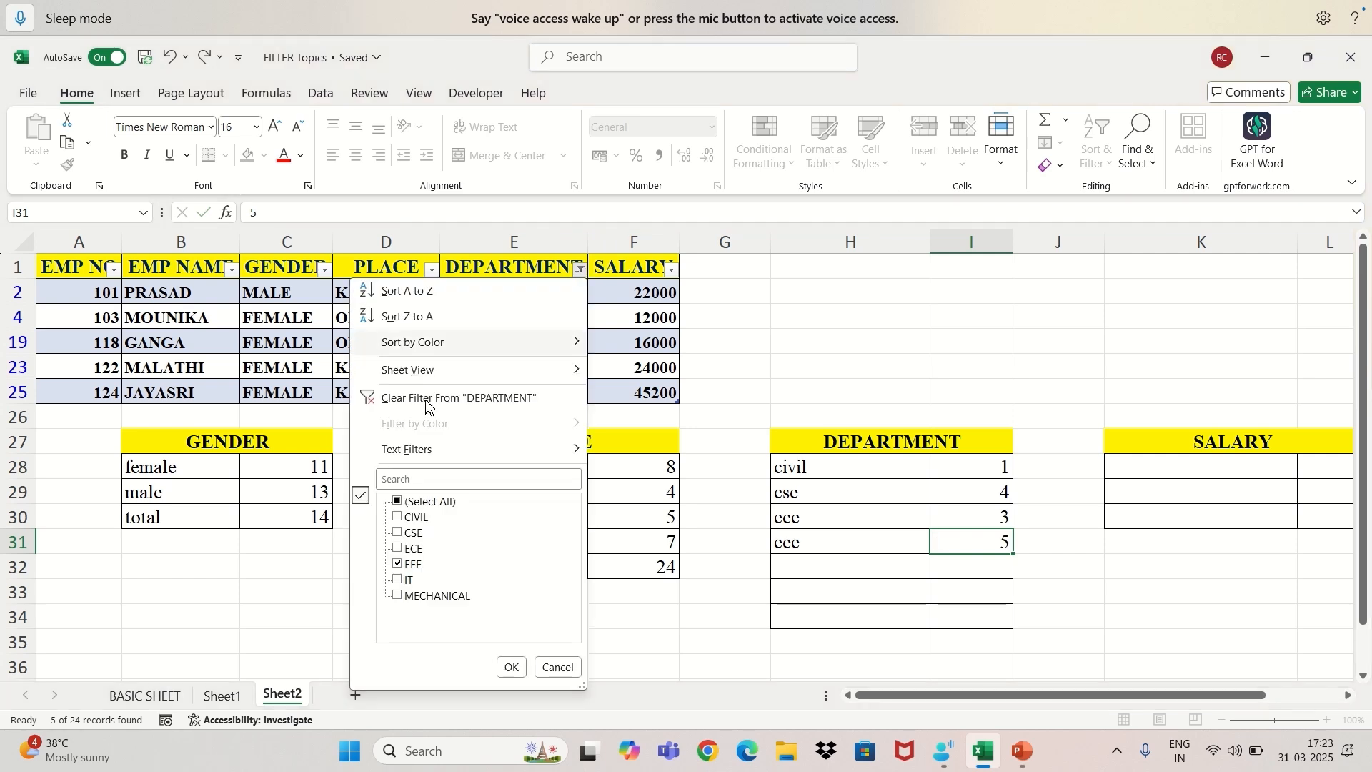
pyautogui.click(398, 581)
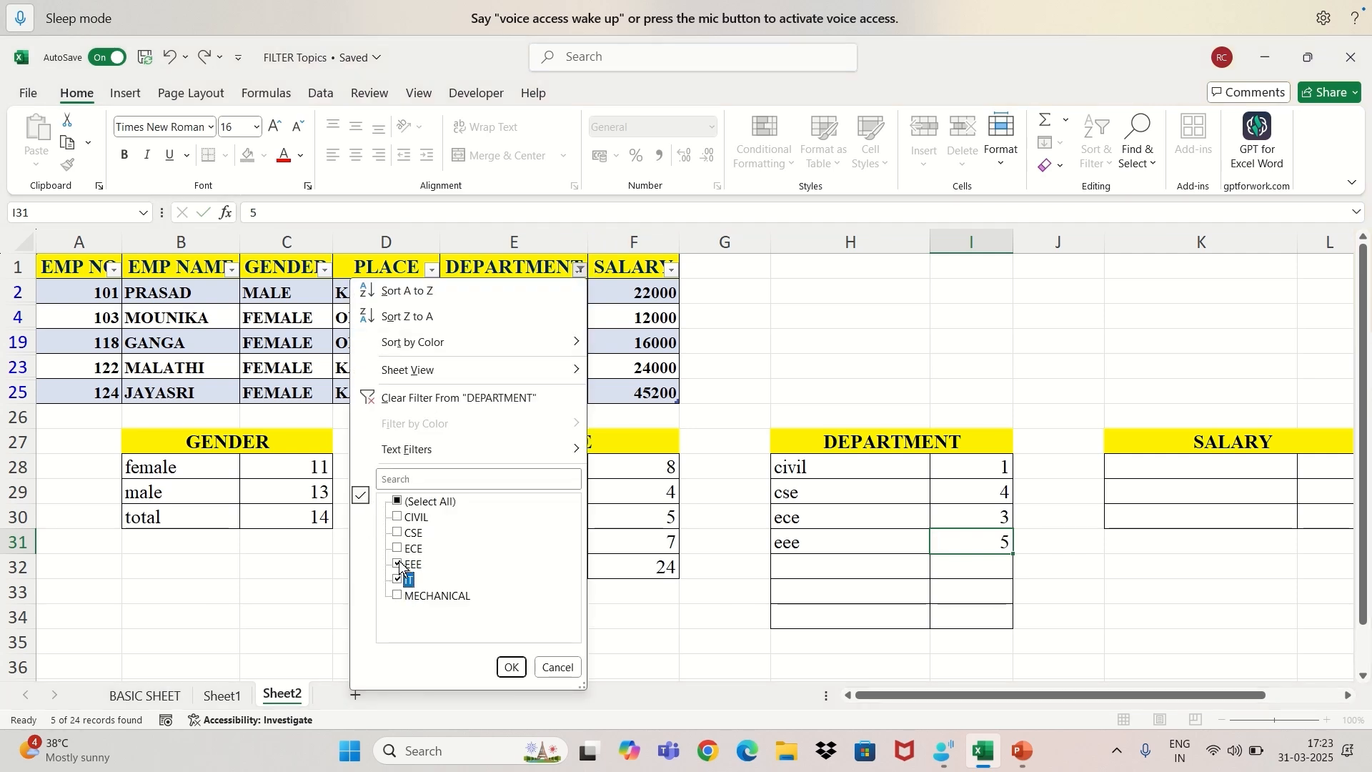
pyautogui.click(398, 565)
pyautogui.click(511, 667)
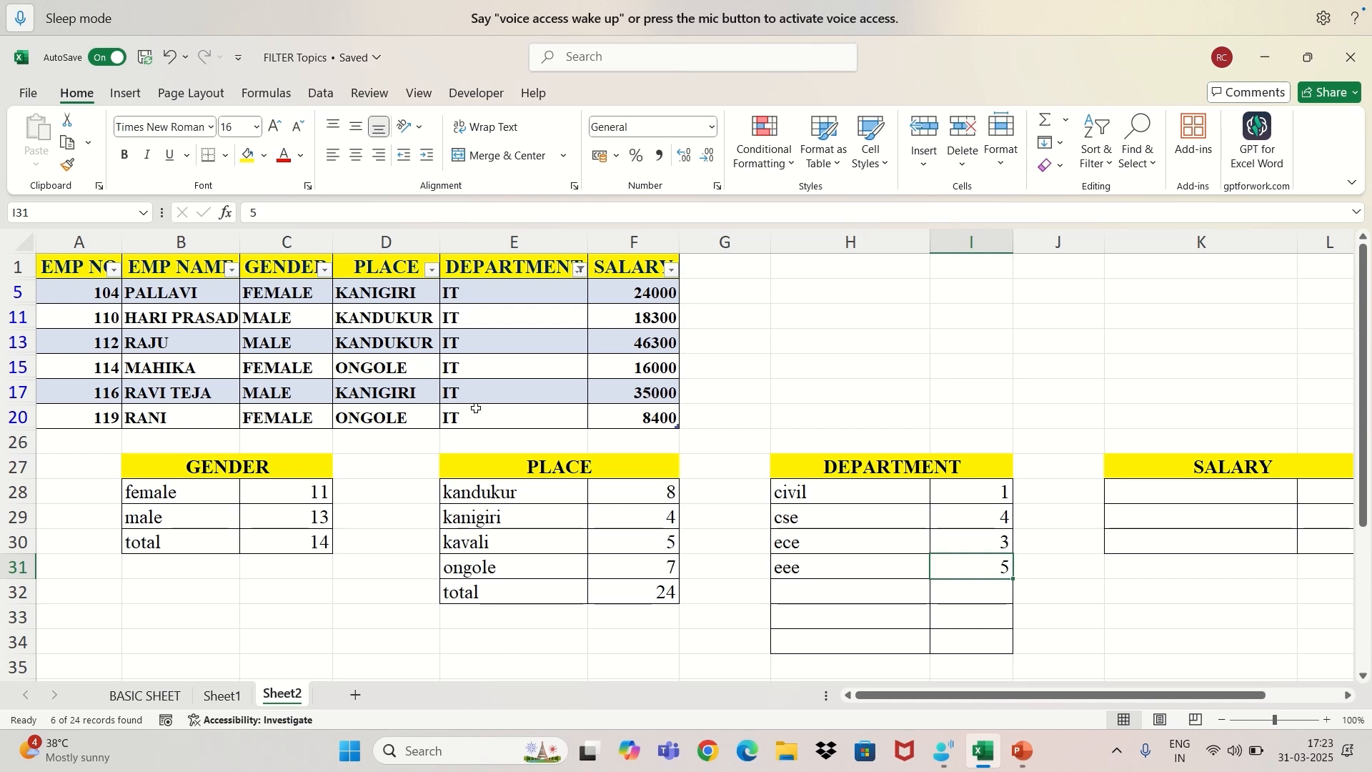
# Record "it" in H32 with 6 in I32 of the DEPARTMENT summary.
pyautogui.click(793, 594)
pyautogui.write('it')
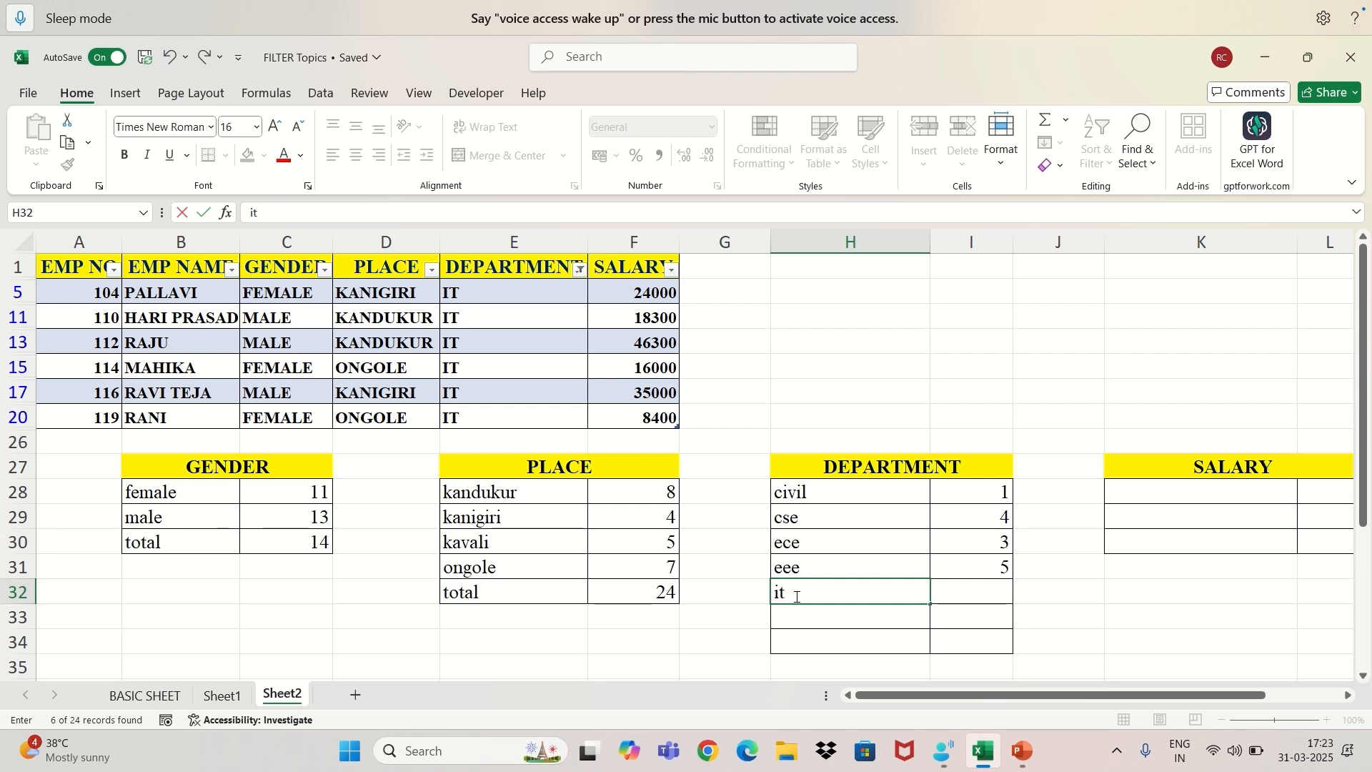
pyautogui.press('Tab')
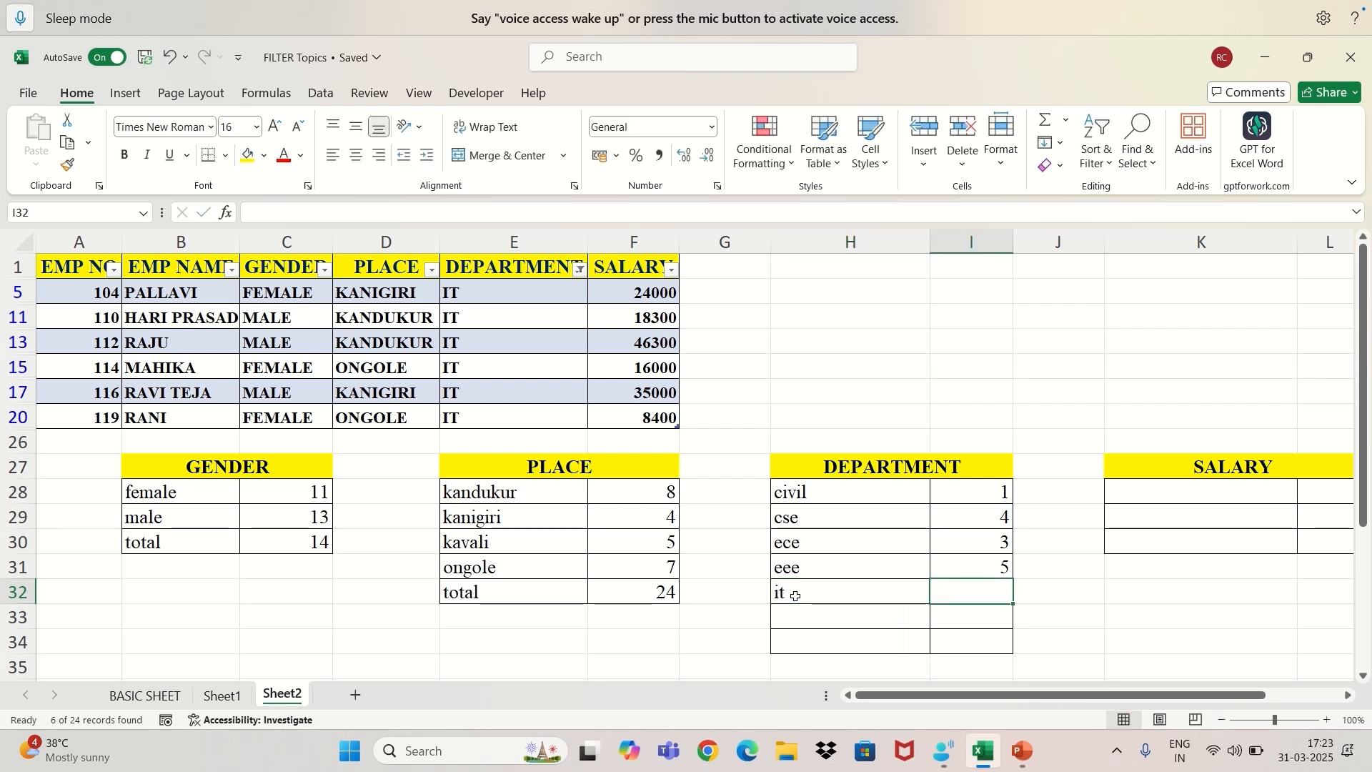
pyautogui.write('6')
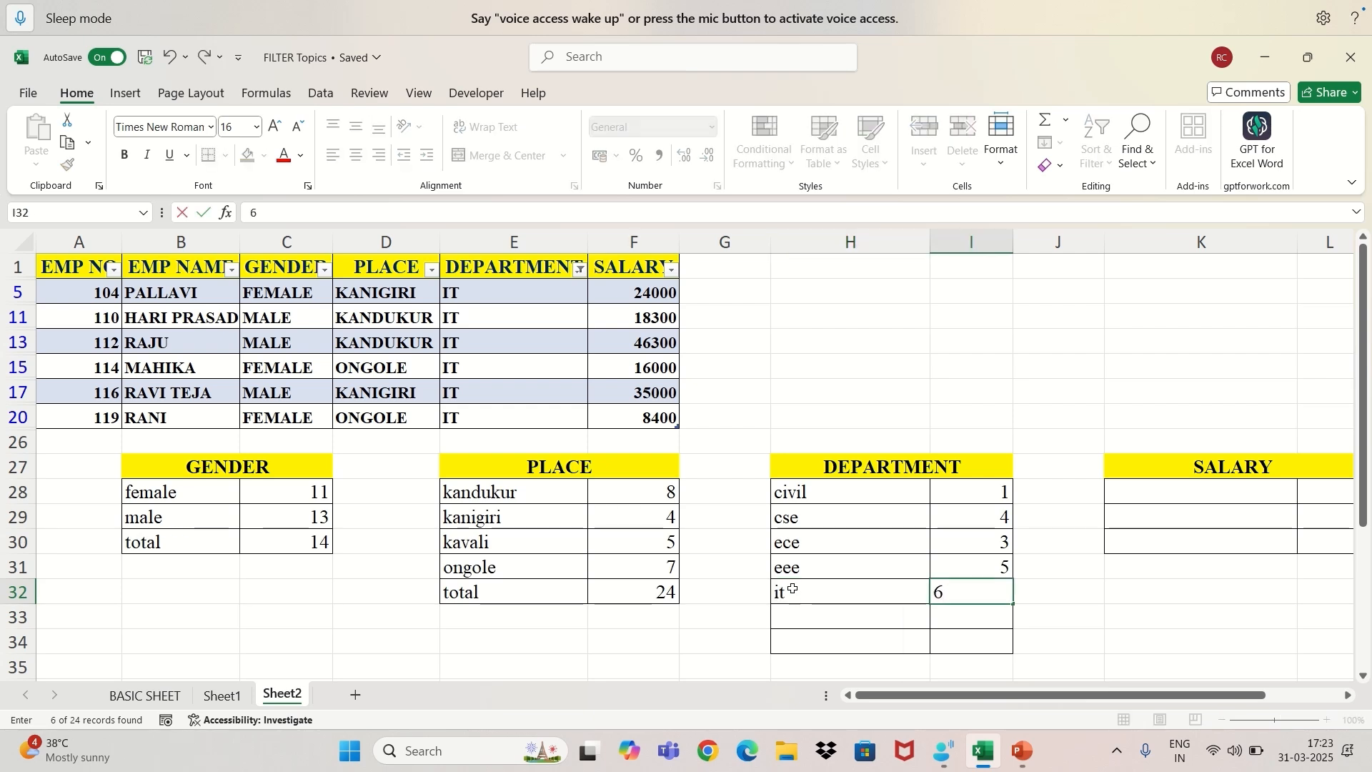
# Change the DEPARTMENT filter to show only MECHANICAL records.
pyautogui.click(580, 270)
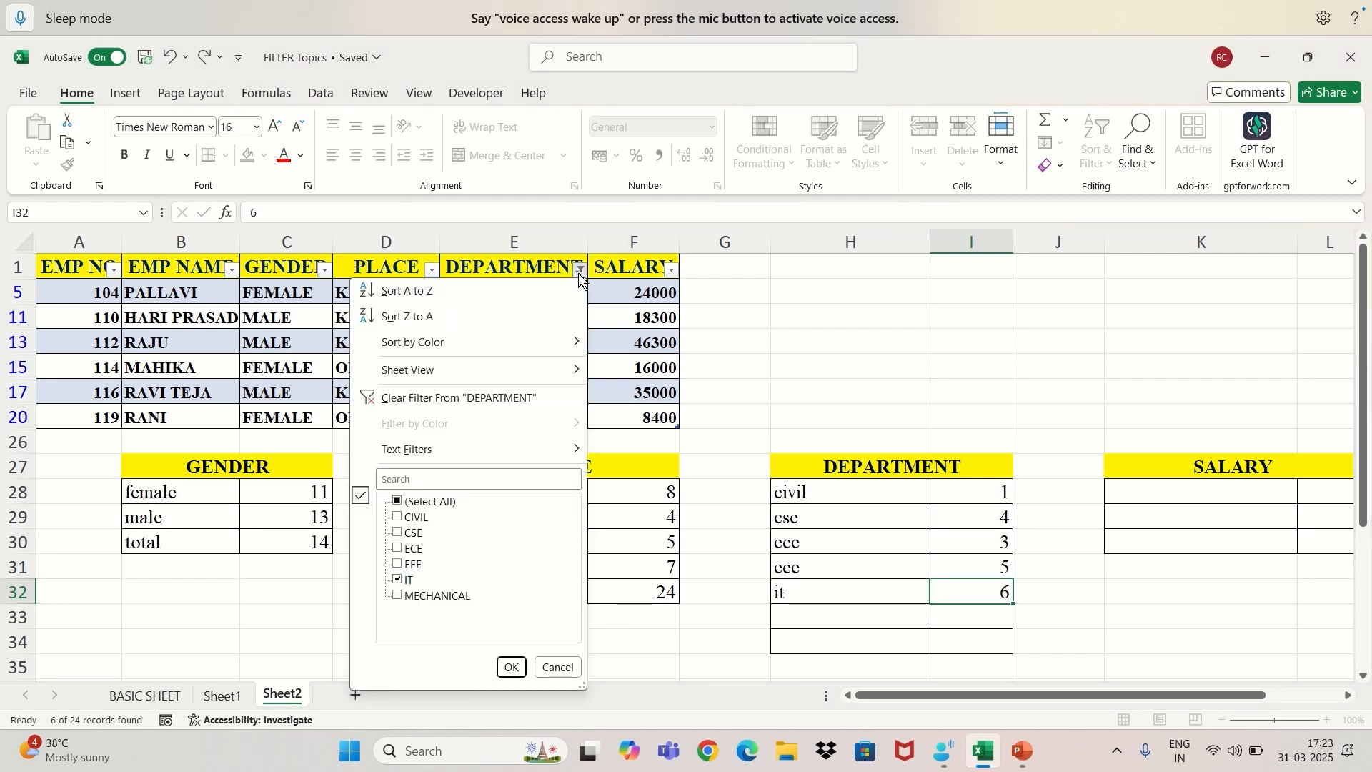
pyautogui.click(398, 595)
pyautogui.click(398, 579)
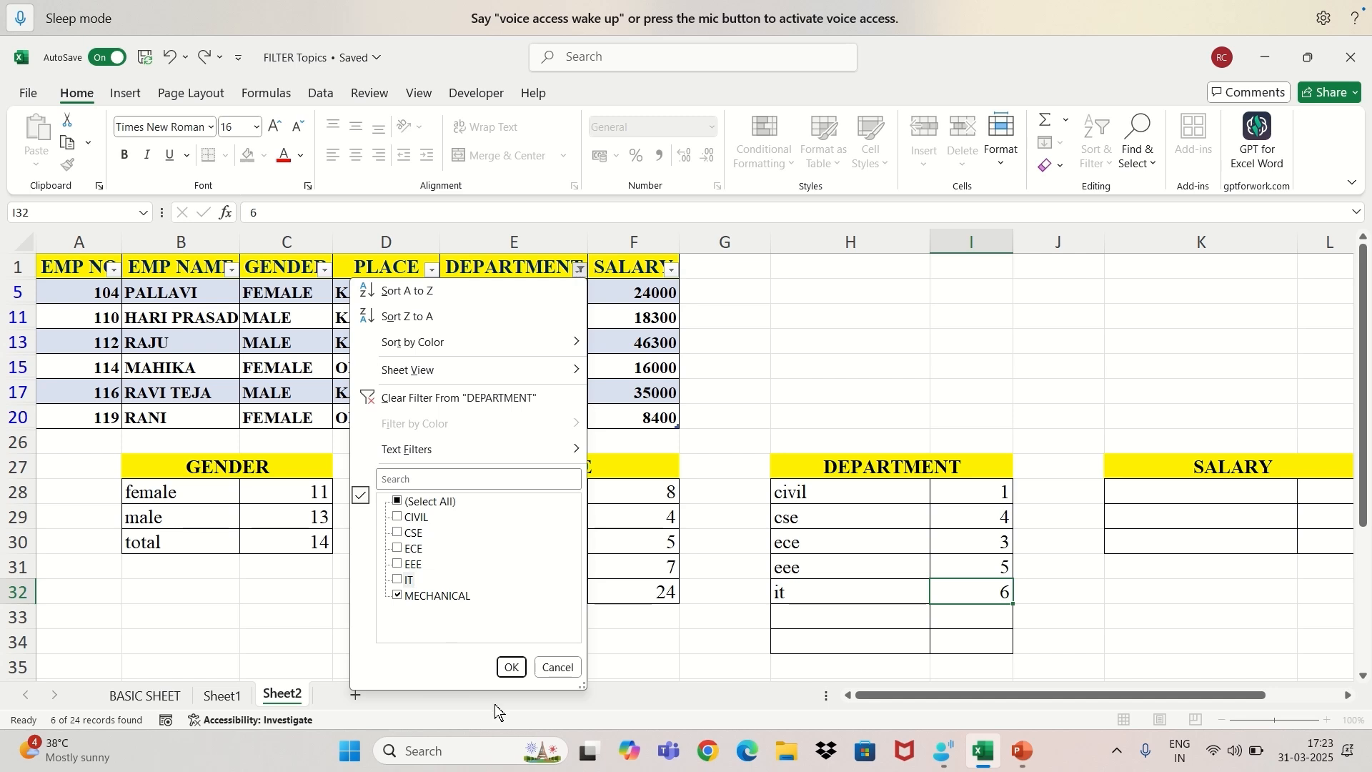
pyautogui.click(509, 669)
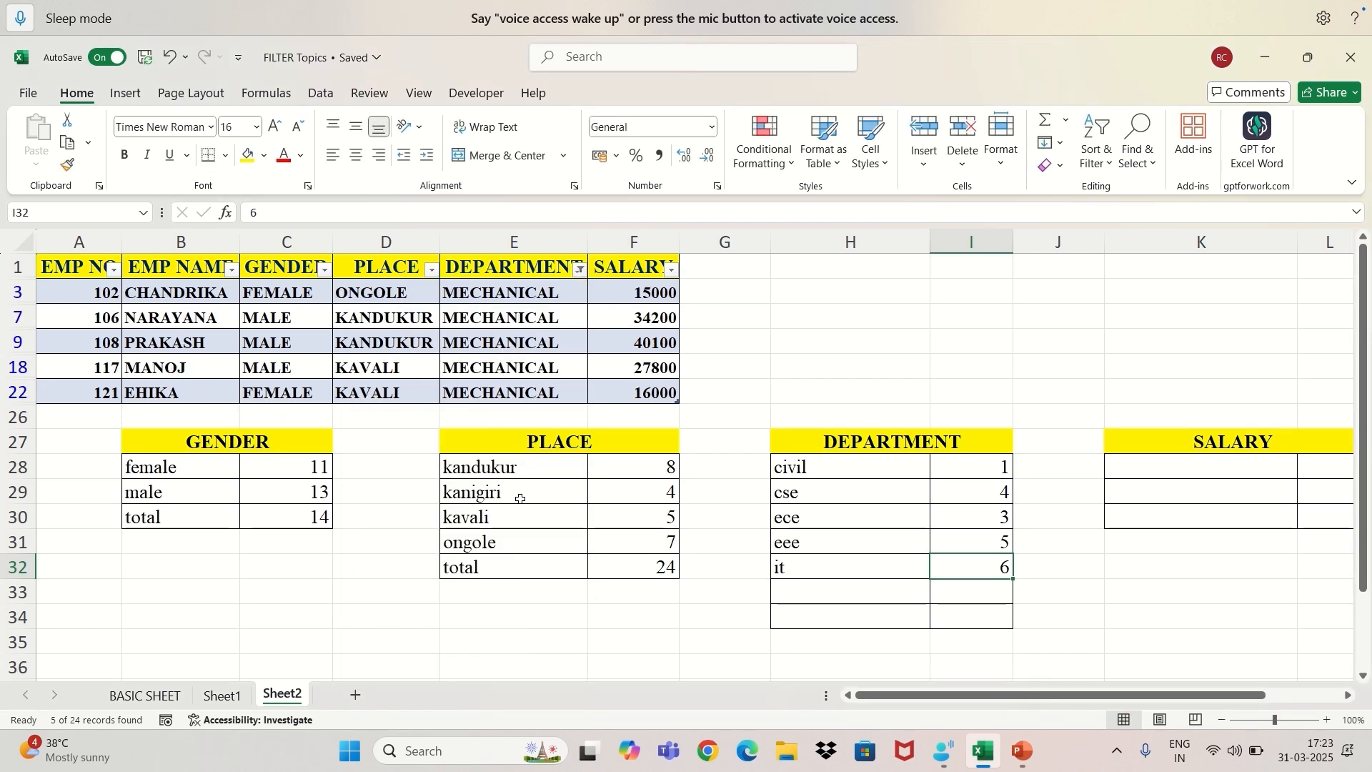
# Record "mechanical" in H33 with 5 in I33 of the DEPARTMENT summary.
pyautogui.click(791, 589)
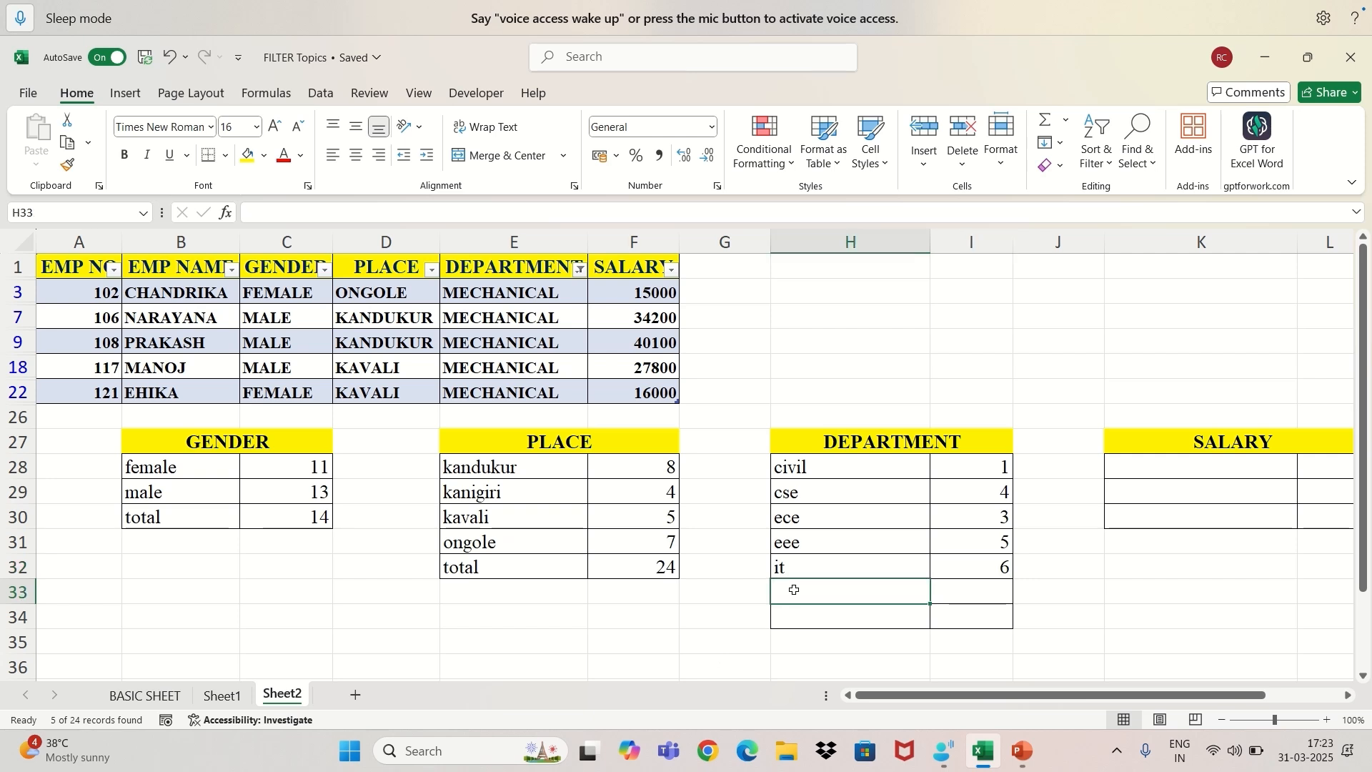
pyautogui.write('m')
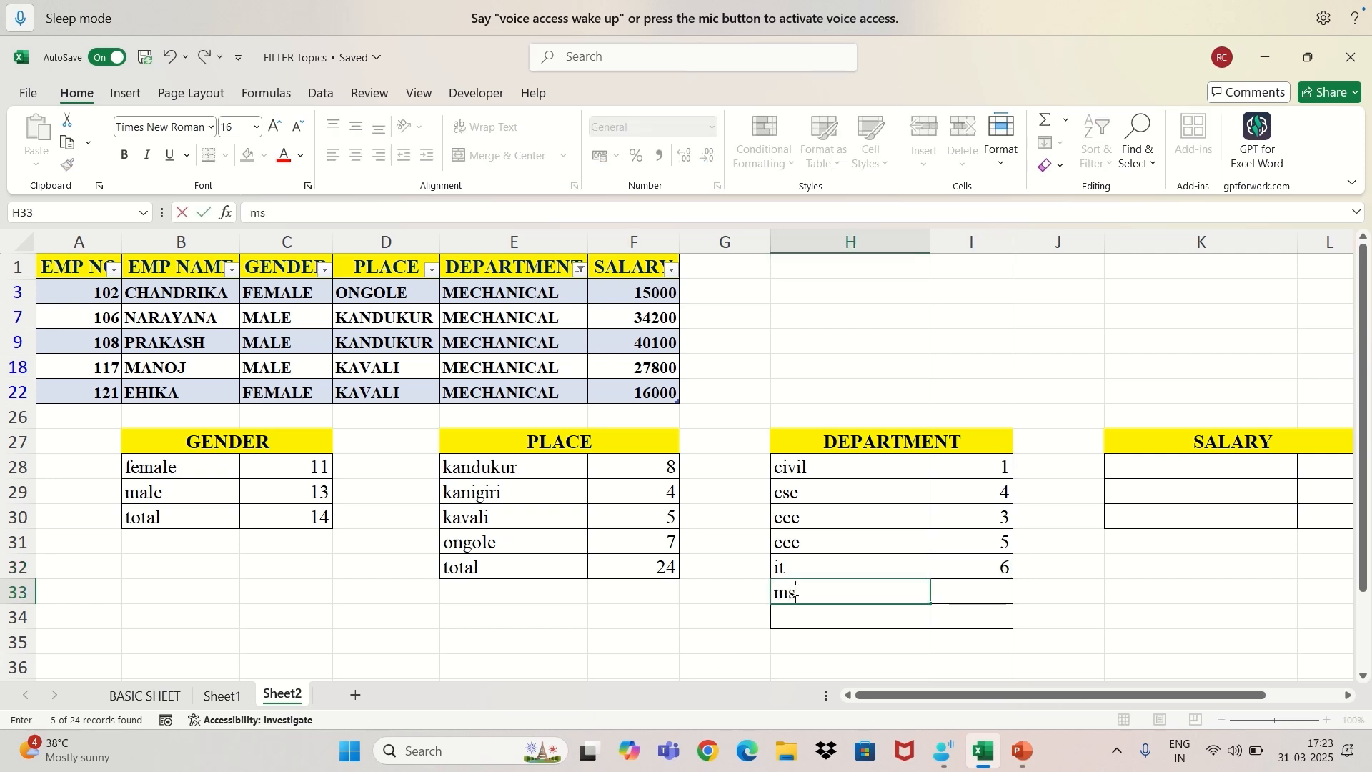
pyautogui.write('echanica')
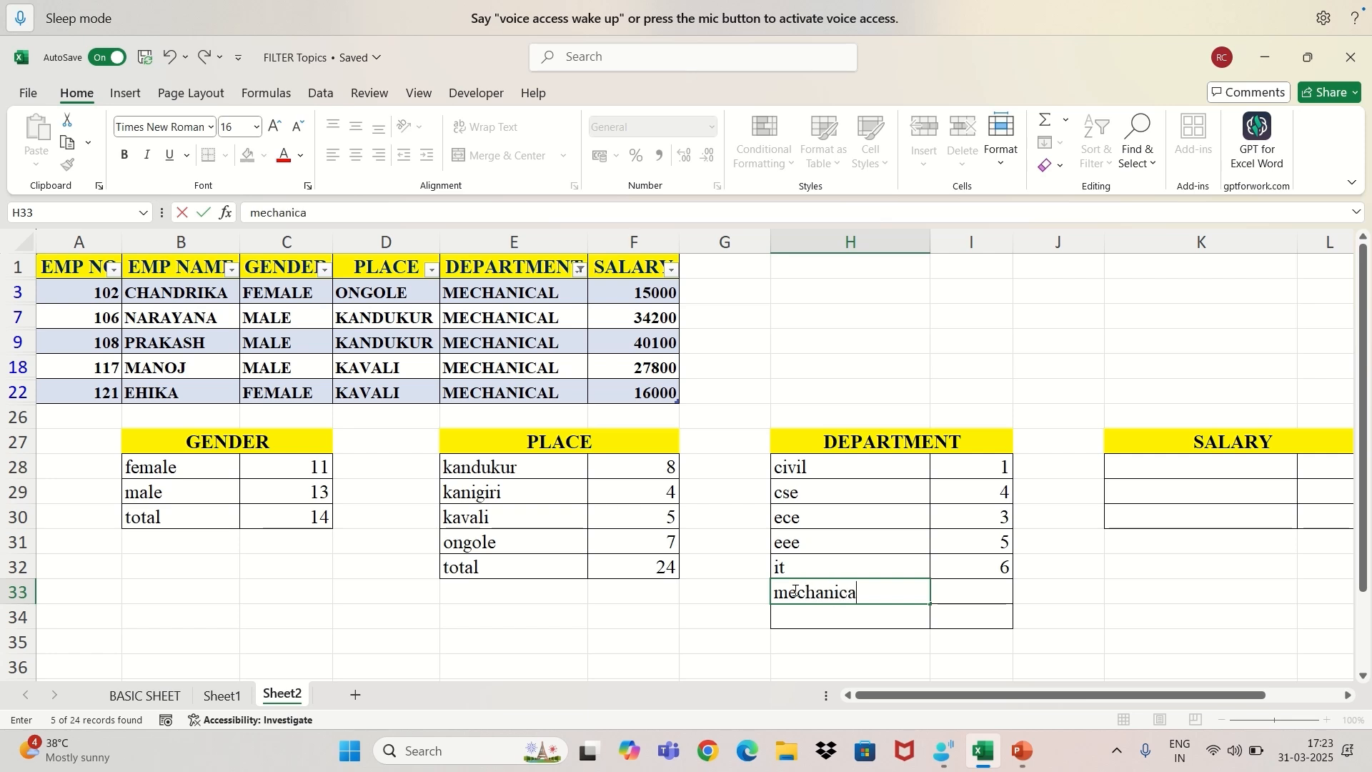
pyautogui.write('l')
pyautogui.click(969, 590)
pyautogui.write('5')
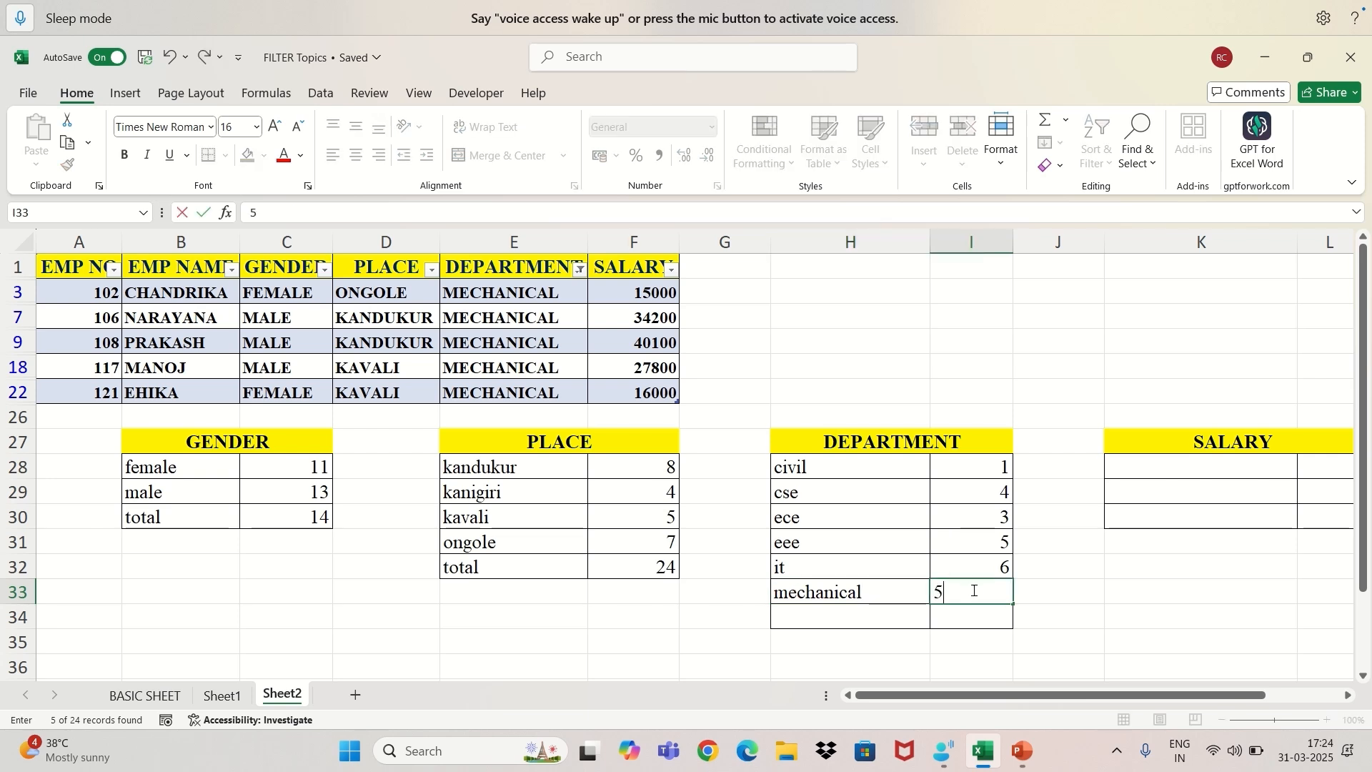
# Add a "total" label in H34 and sum the department counts I28:I33 in I34 with the SUM function.
pyautogui.click(812, 612)
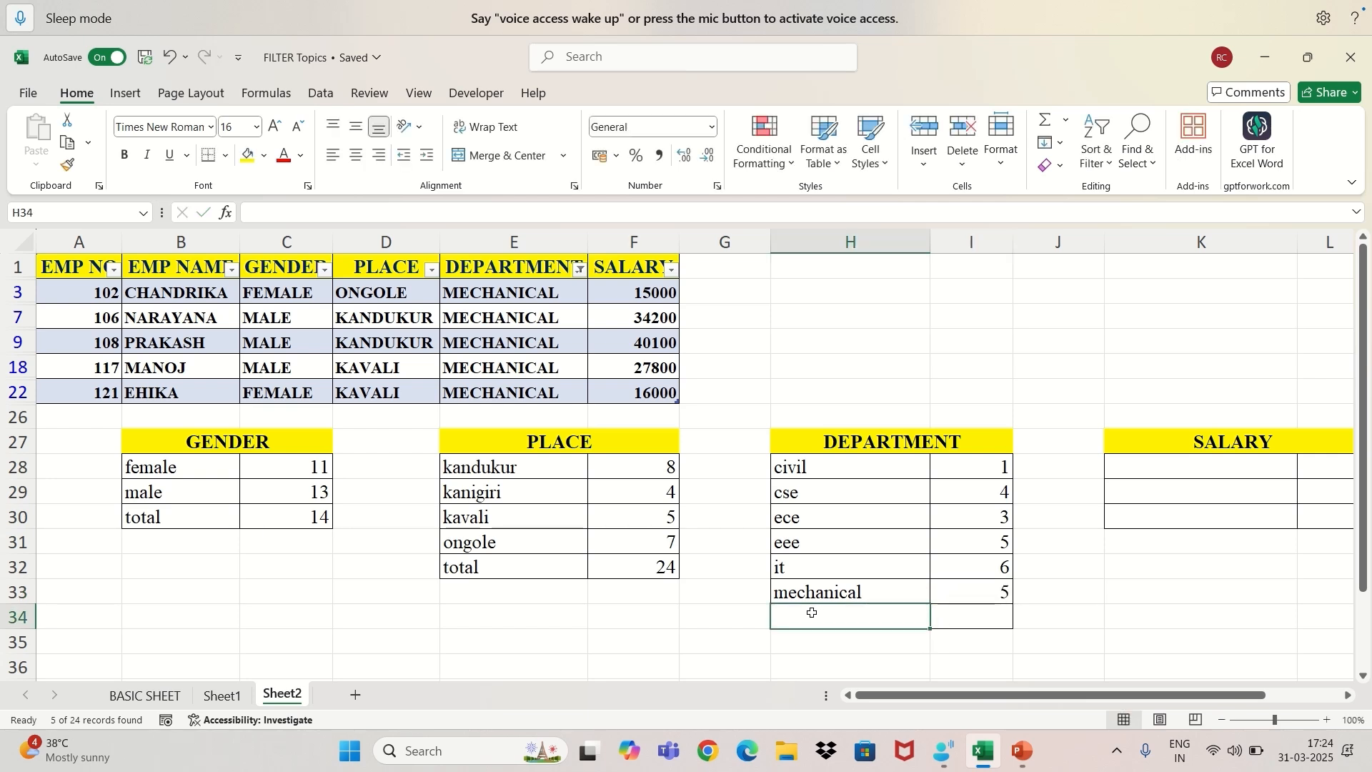
pyautogui.write('total')
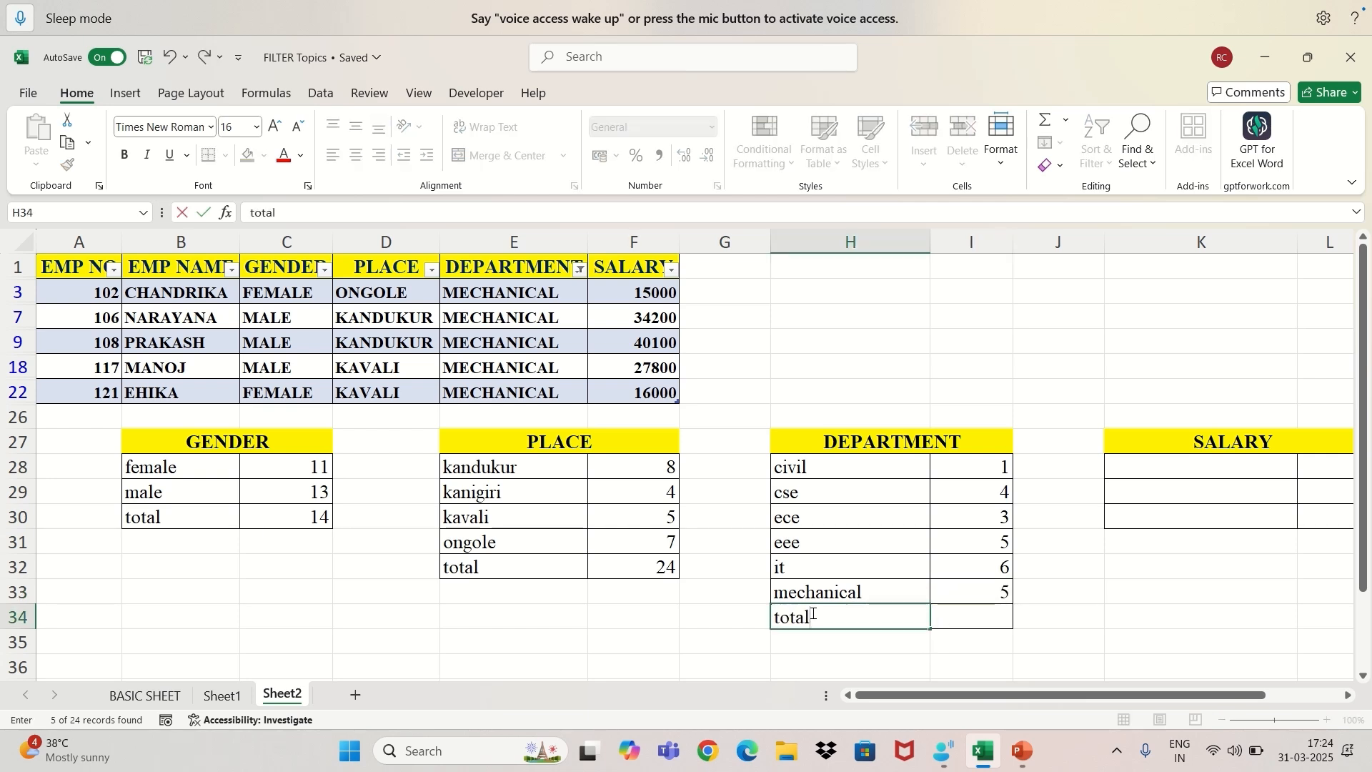
pyautogui.press('Tab')
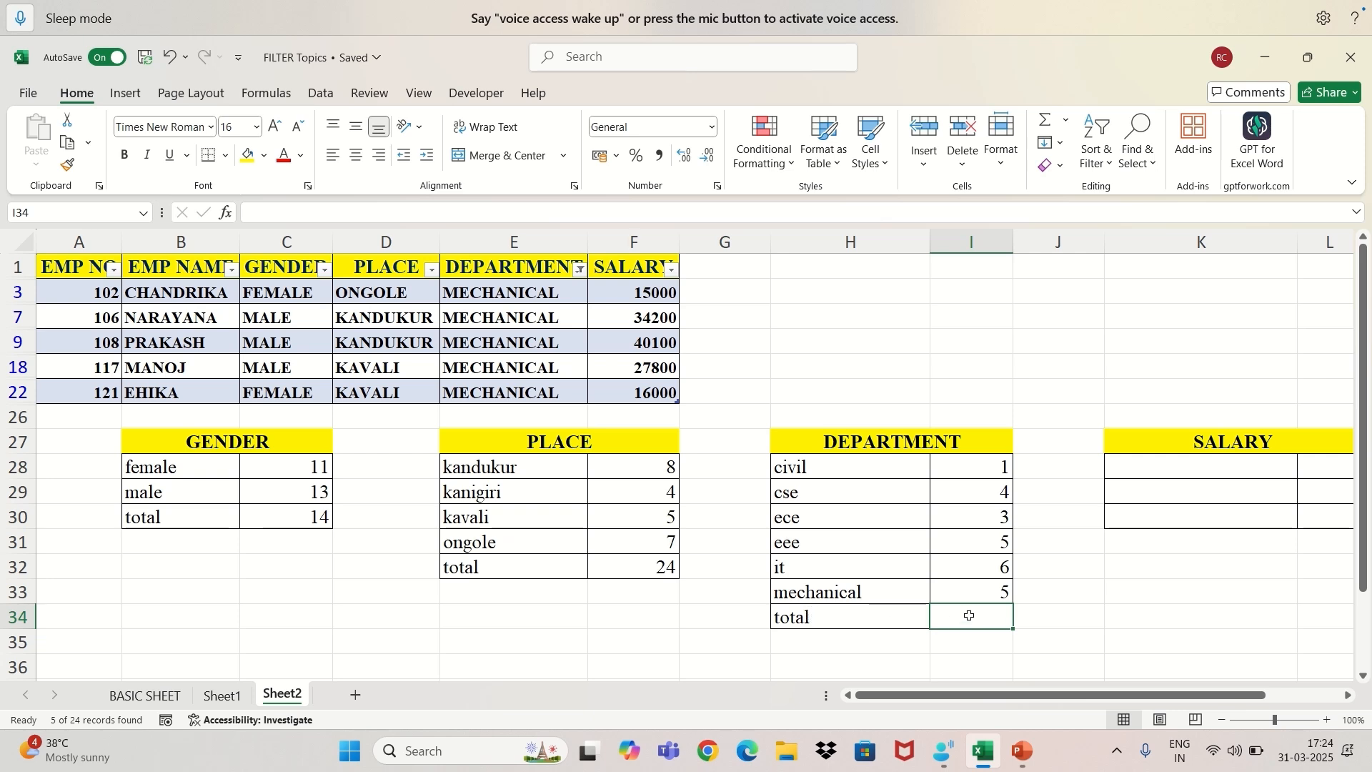
pyautogui.write('=su')
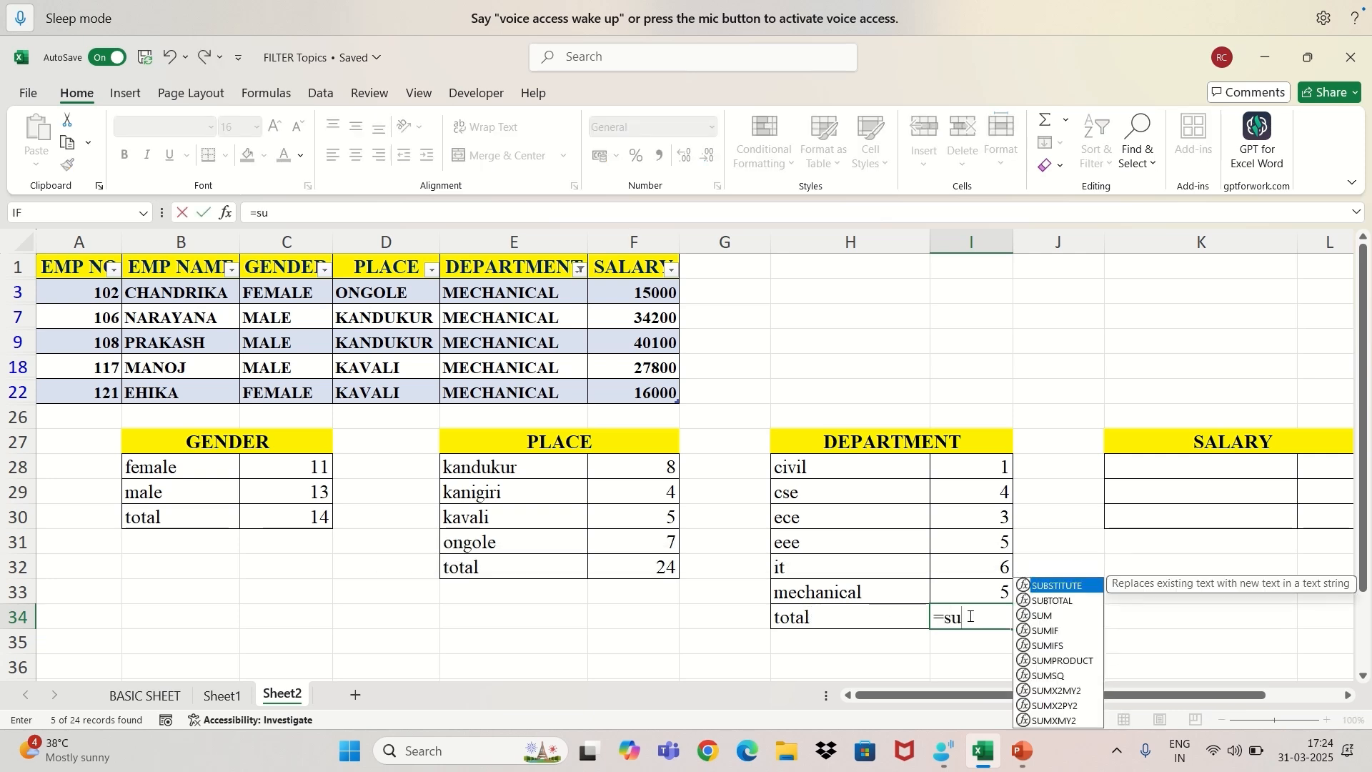
pyautogui.write('m')
pyautogui.press('Tab')
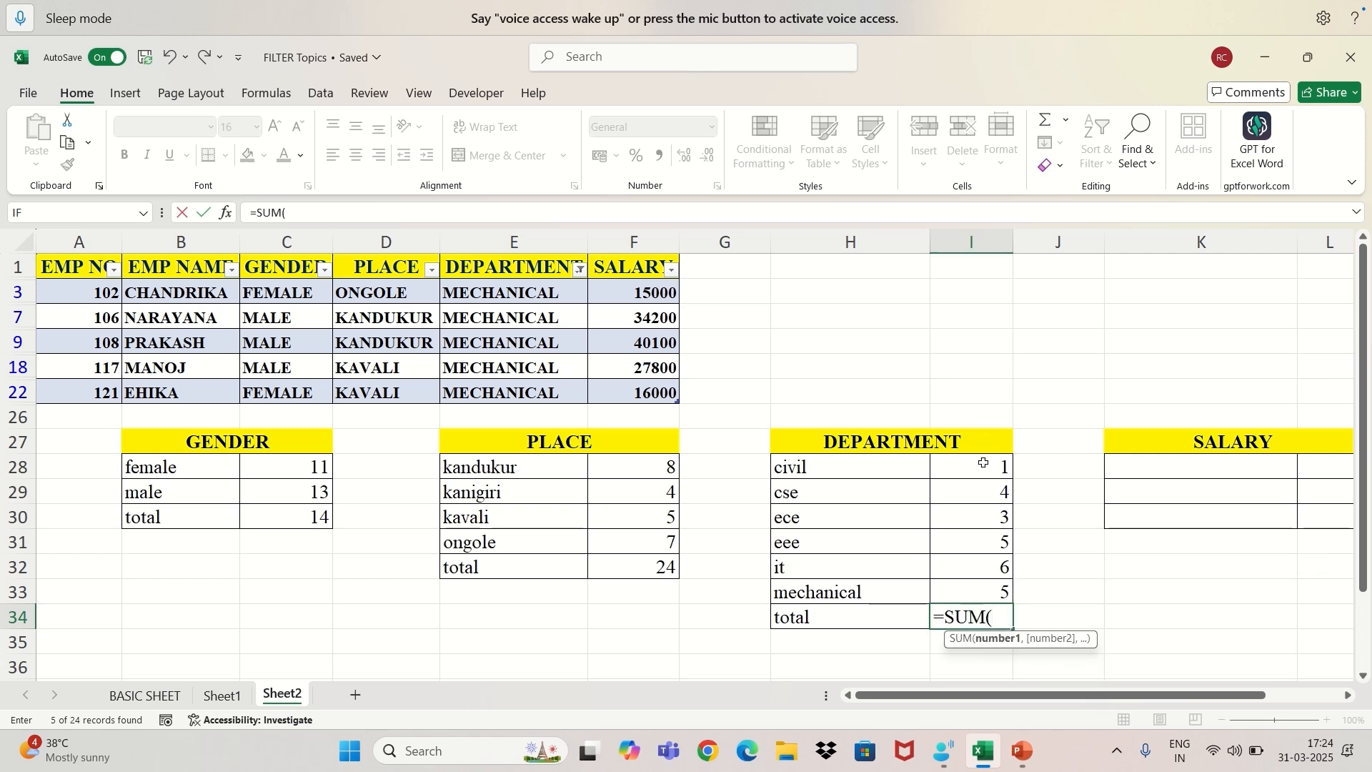
pyautogui.moveTo(983, 463); pyautogui.dragTo(976, 584)
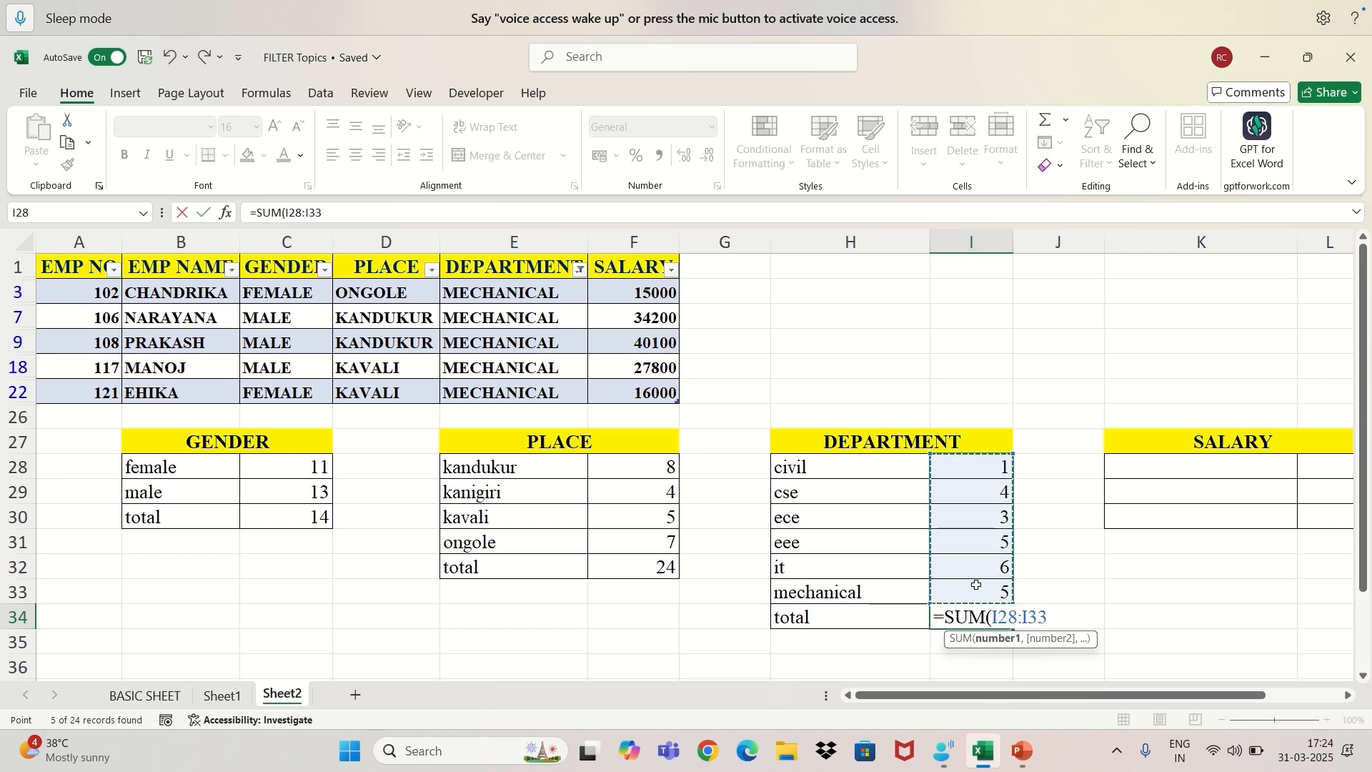
pyautogui.press('Return')
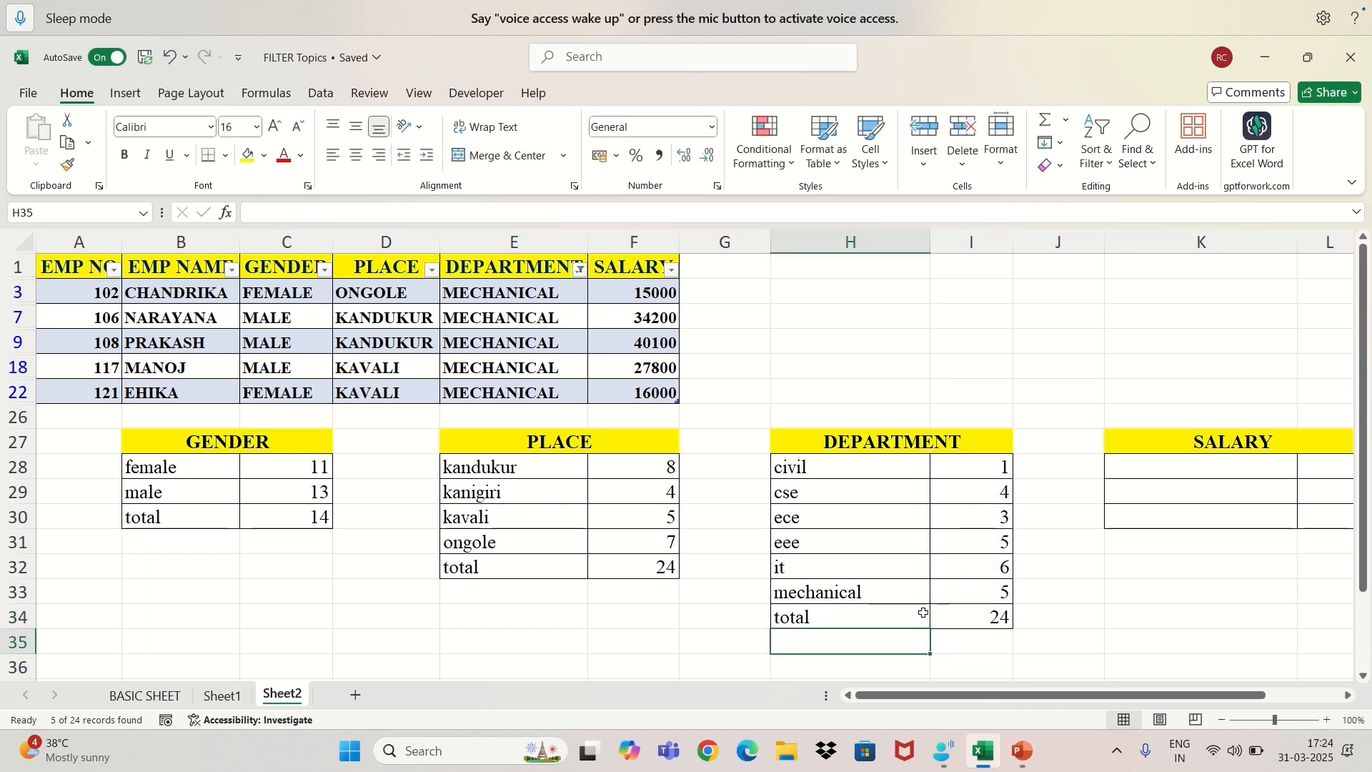
pyautogui.click(969, 620)
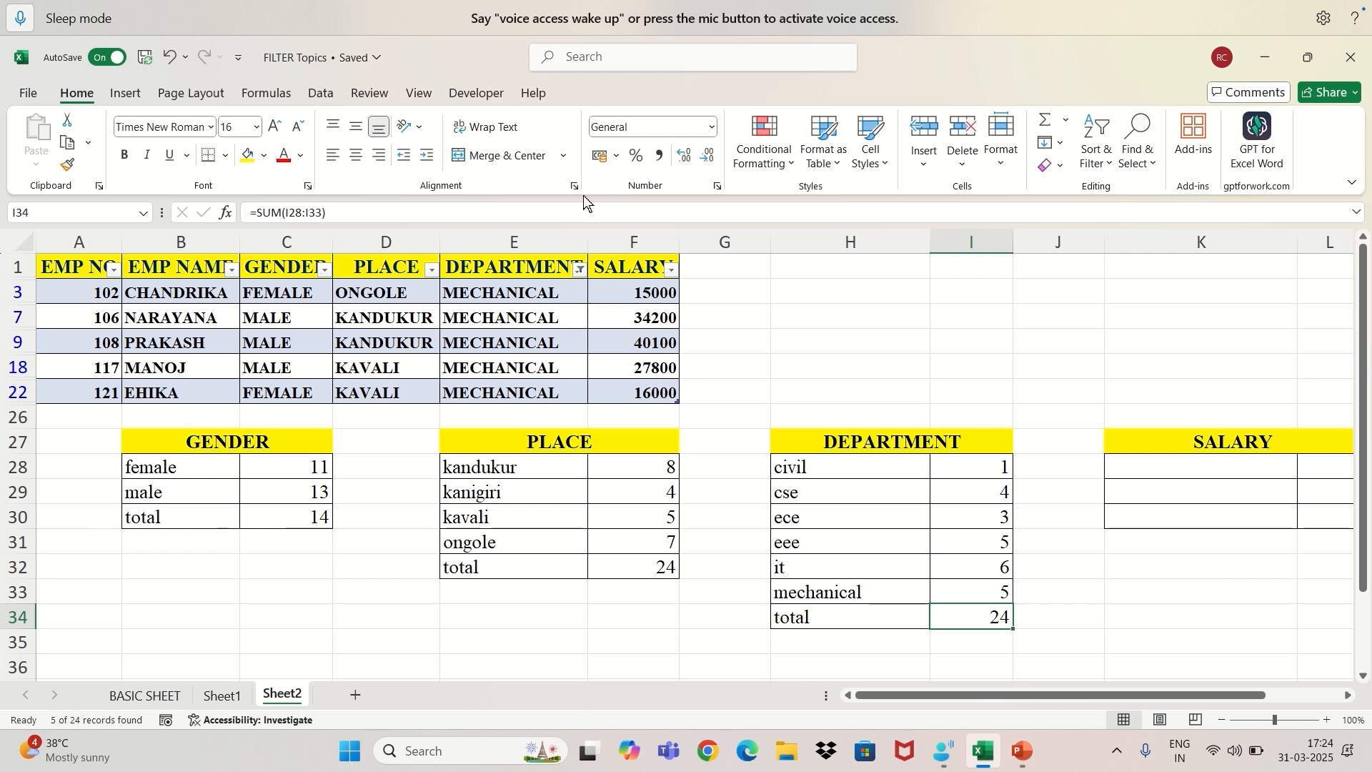
# Reset the DEPARTMENT filter to select all departments.
pyautogui.click(580, 269)
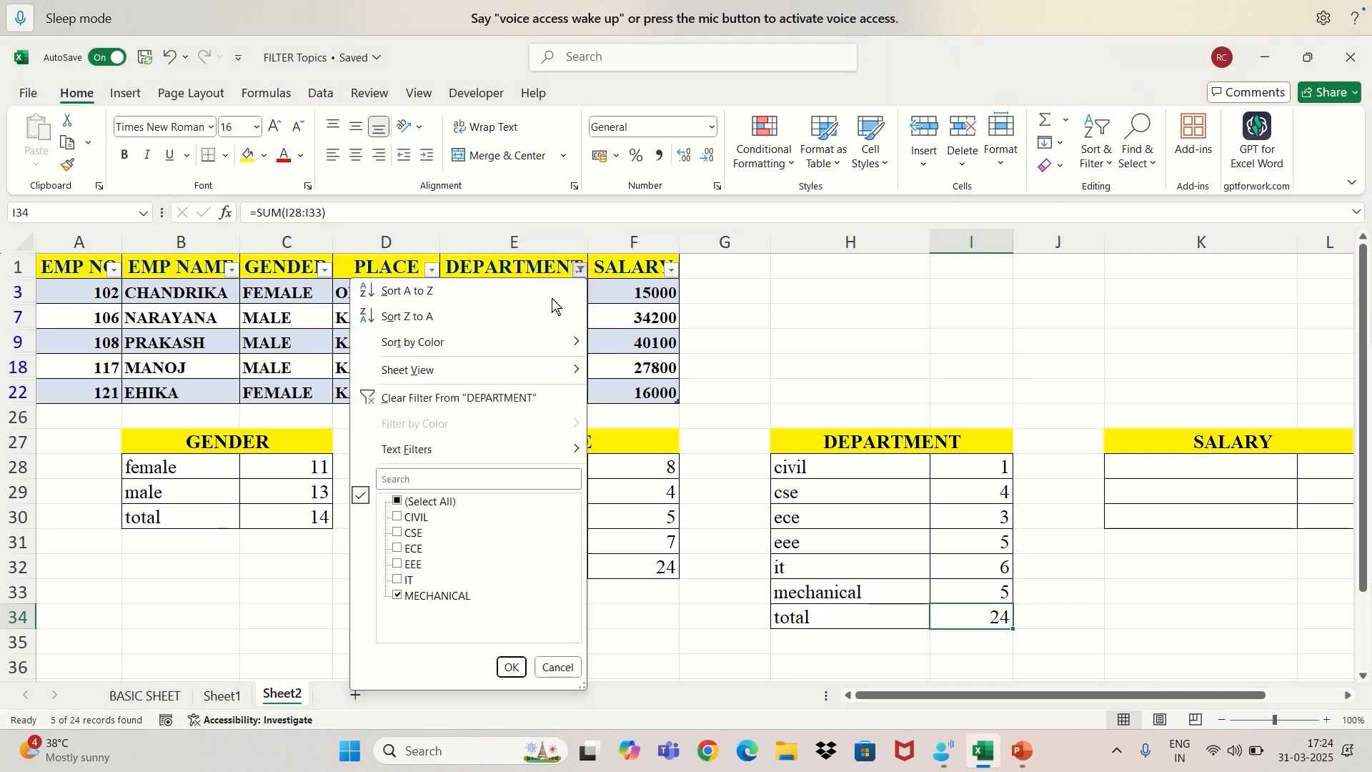
pyautogui.click(398, 500)
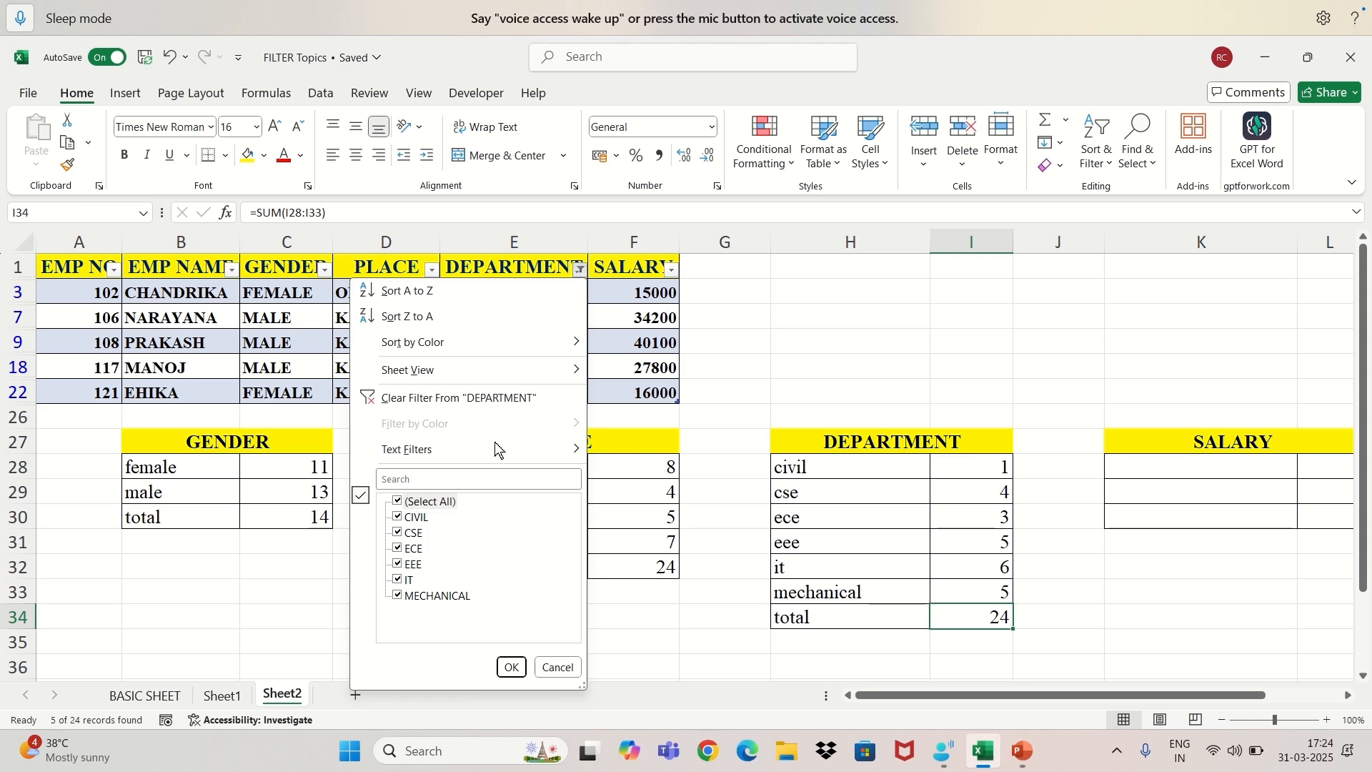
pyautogui.click(510, 667)
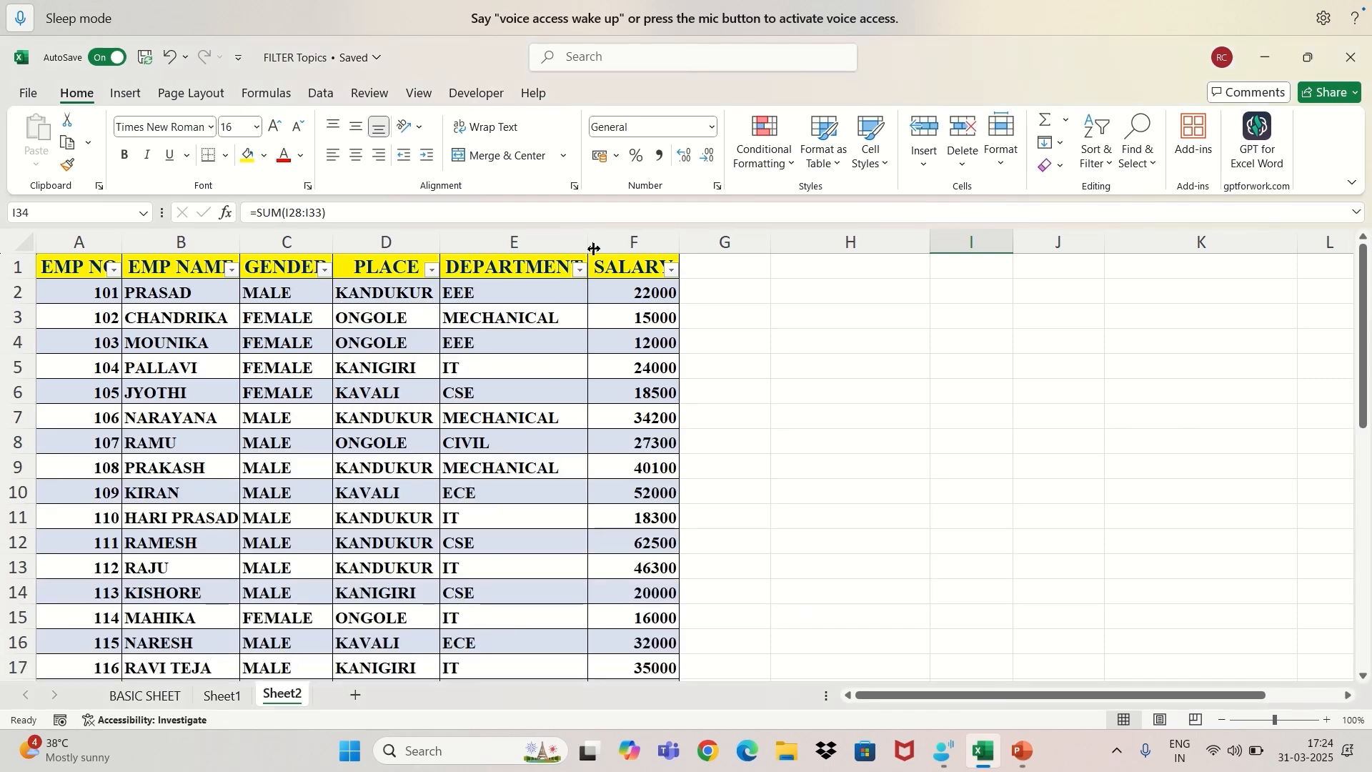
# Apply a number filter to the SALARY column for values greater than 20000.
pyautogui.click(670, 270)
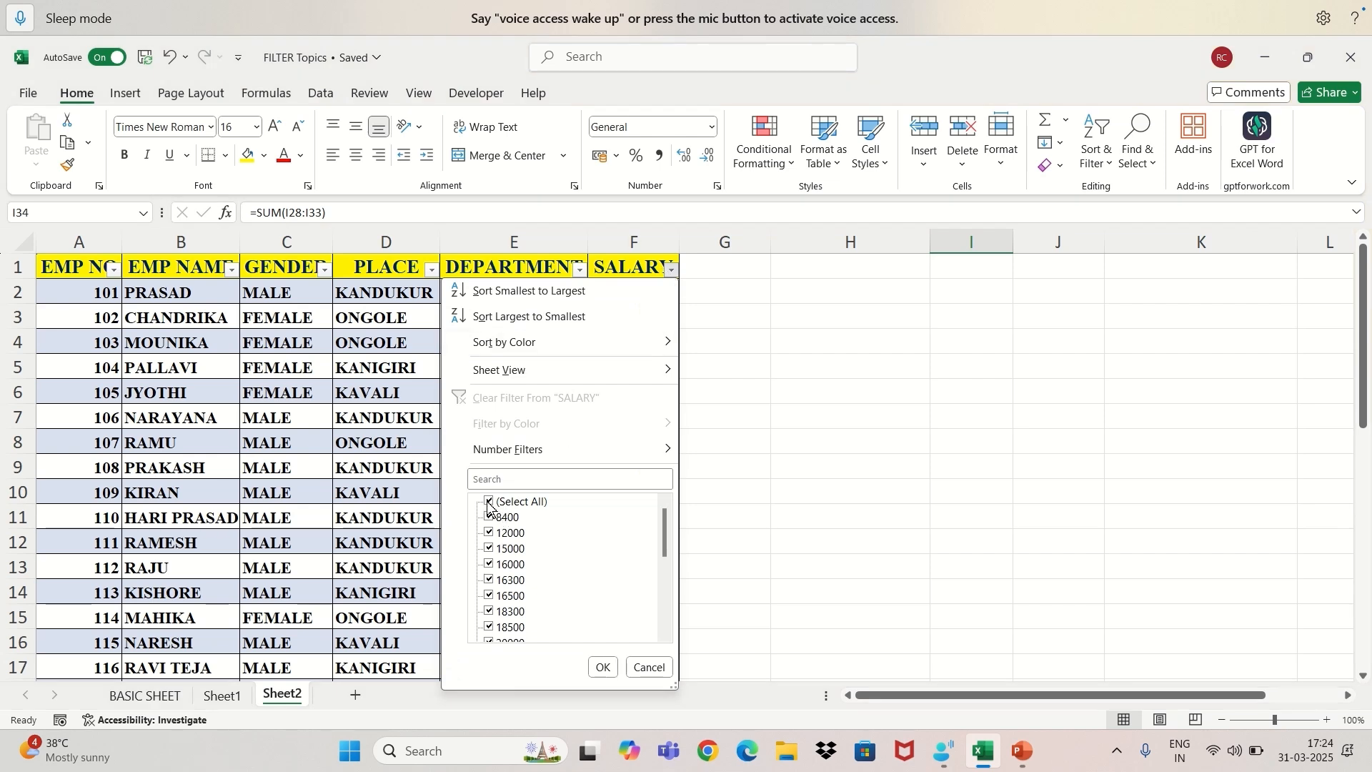
pyautogui.moveTo(543, 457)
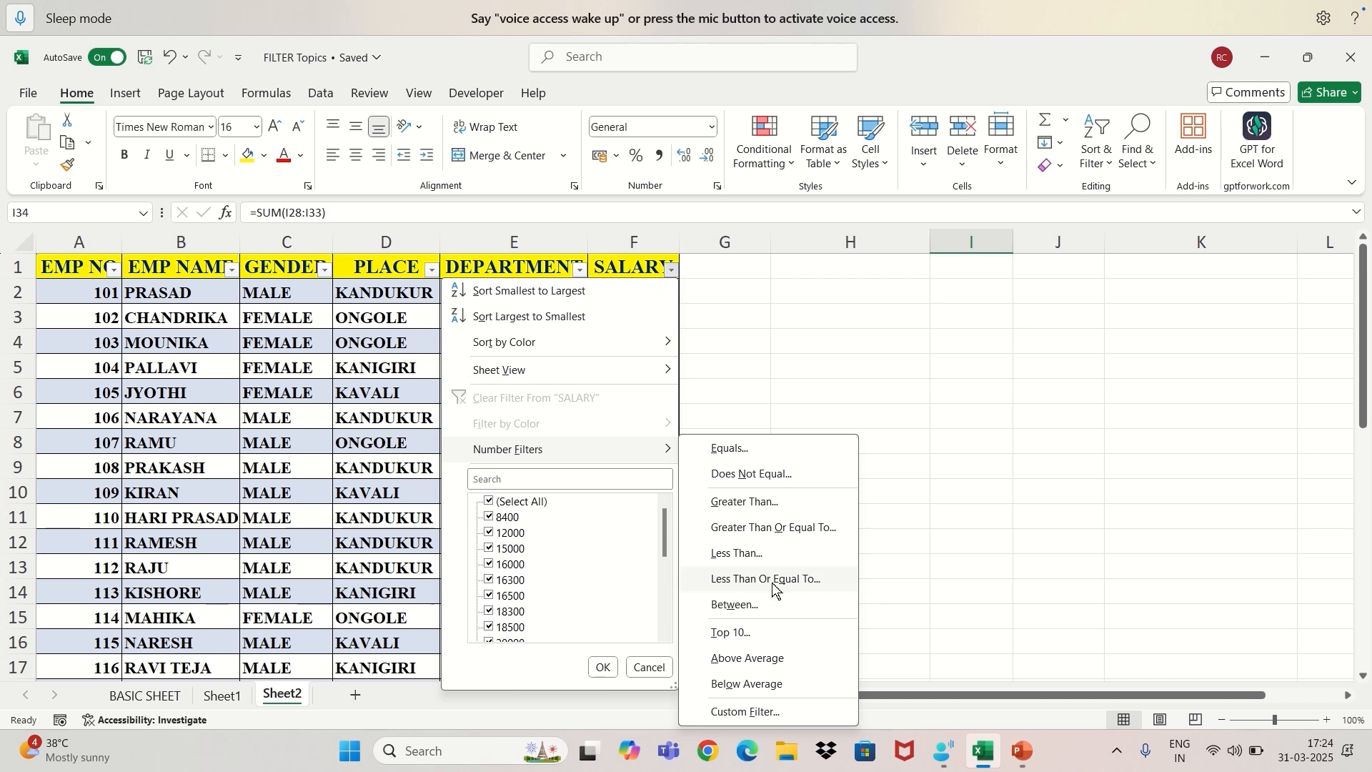
pyautogui.click(756, 506)
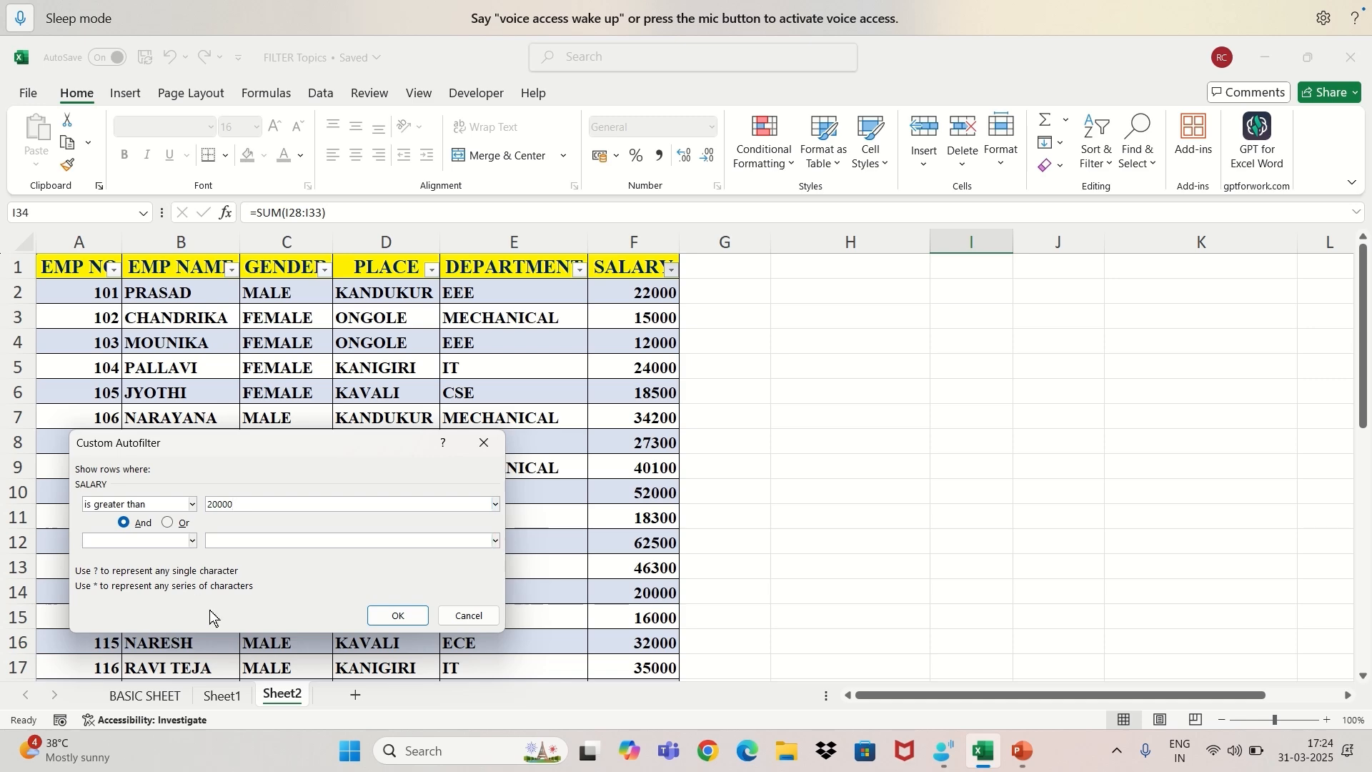
pyautogui.click(377, 617)
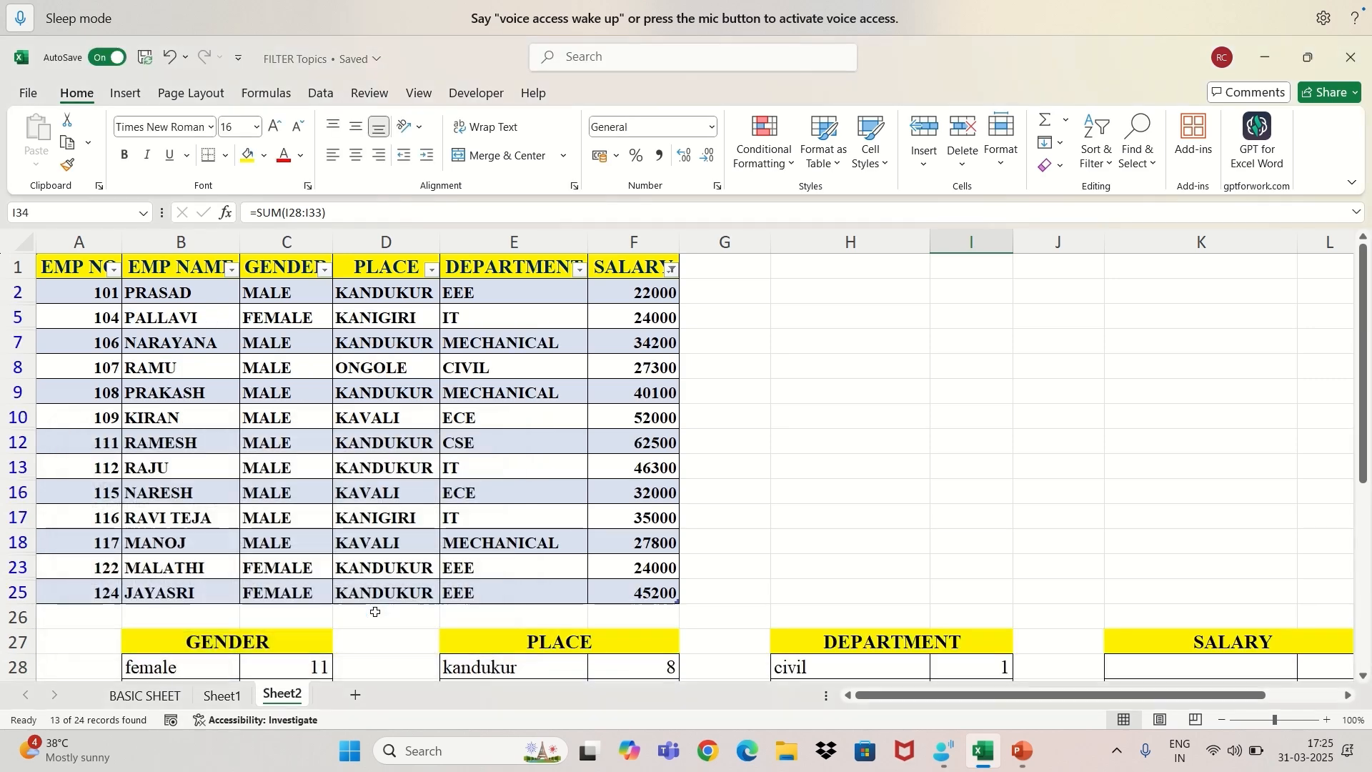
# Count the filtered salaries and record "graterthan 20000" in K28 with 13 in L28 of the SALARY summary.
pyautogui.click(632, 293)
pyautogui.moveTo(631, 293); pyautogui.dragTo(635, 588)
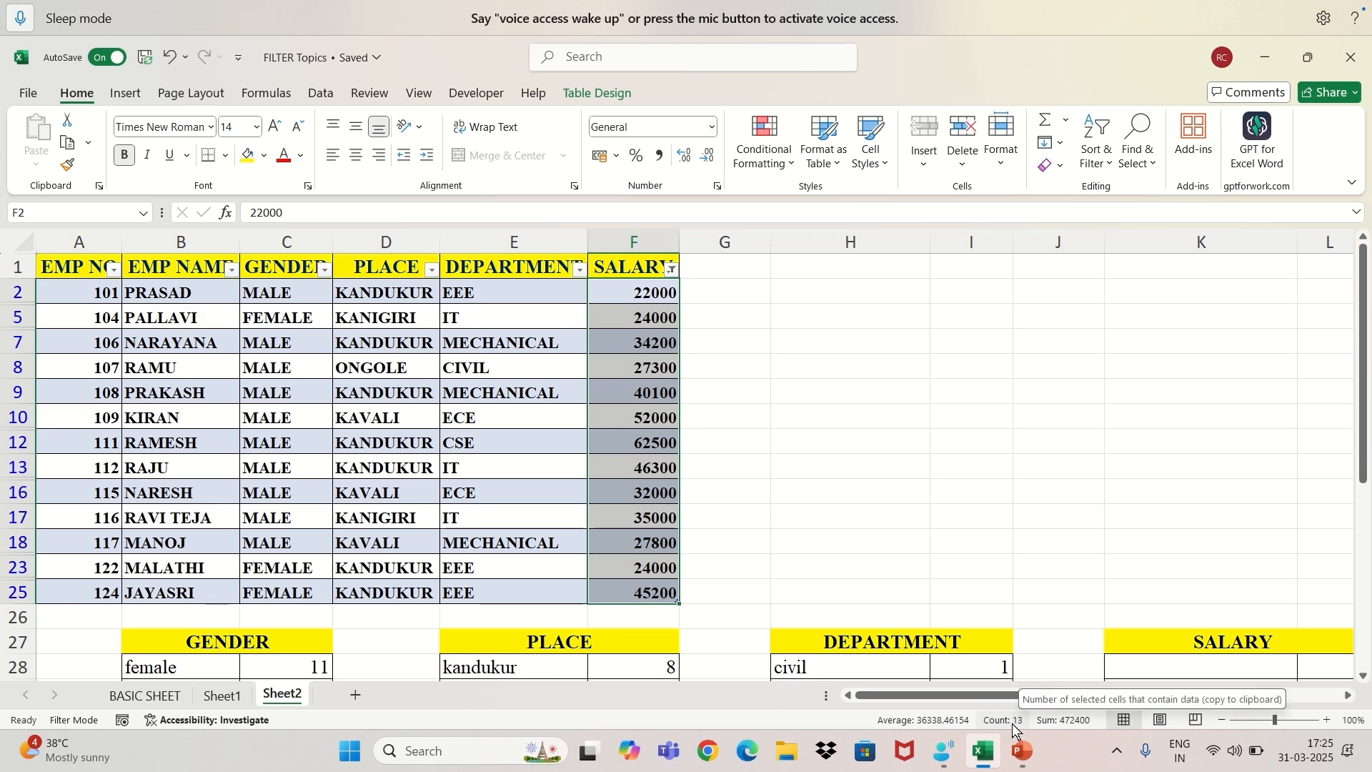
pyautogui.scroll(-2, 1201, 661)
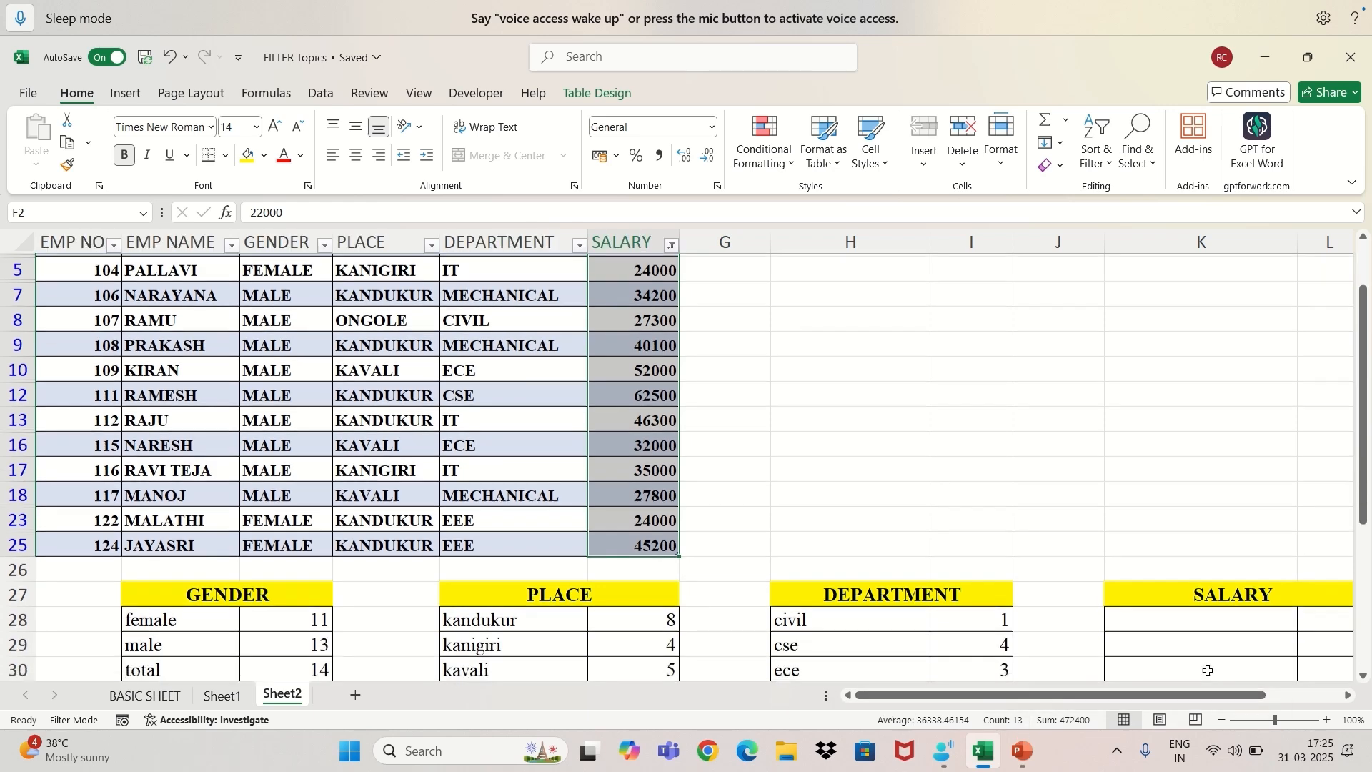
pyautogui.click(1138, 564)
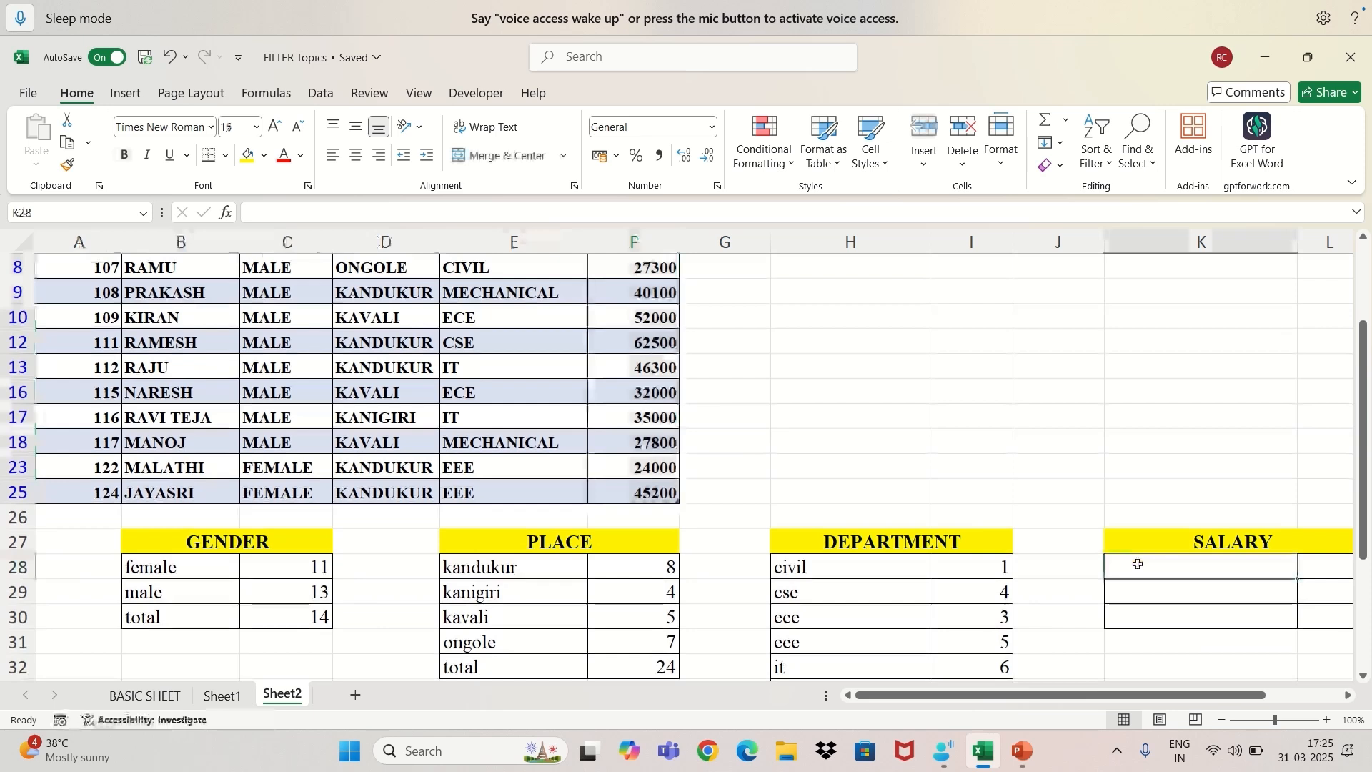
pyautogui.write('gr')
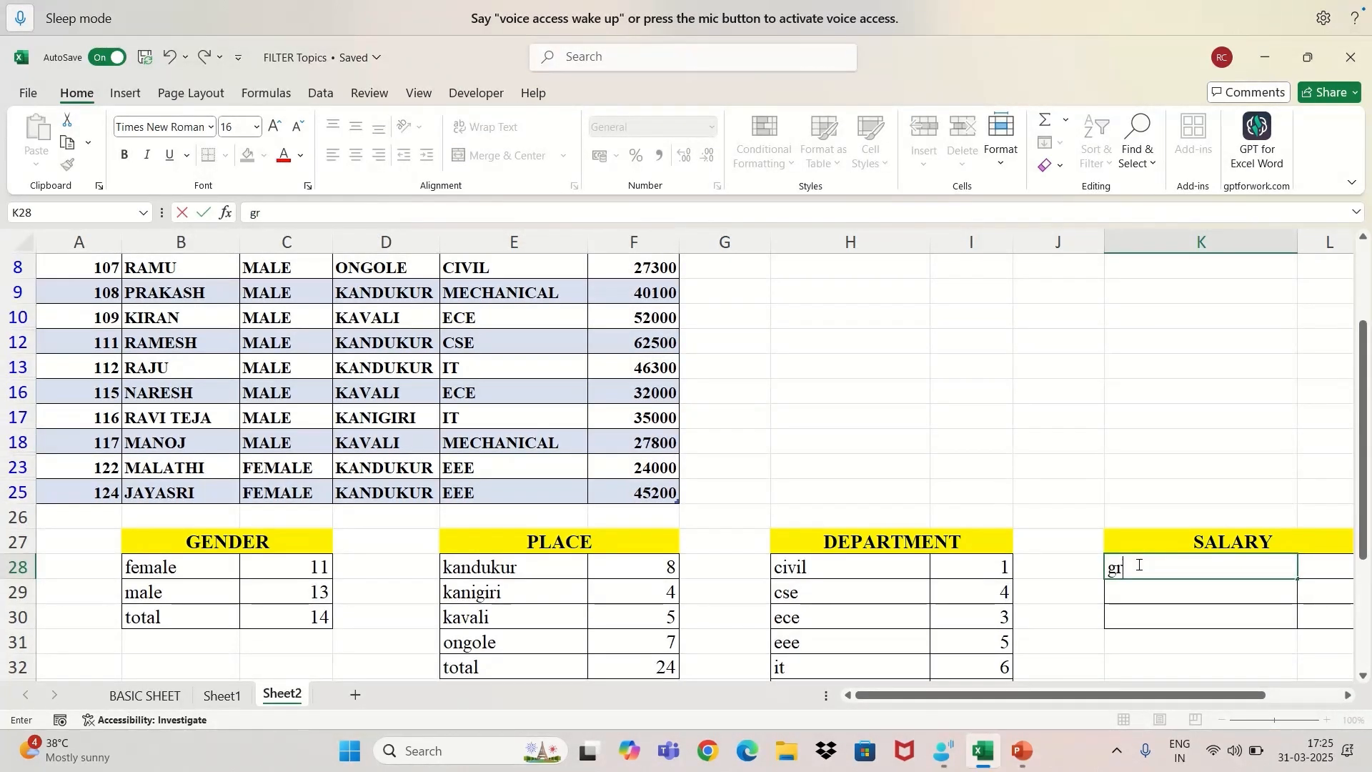
pyautogui.write('aterthan')
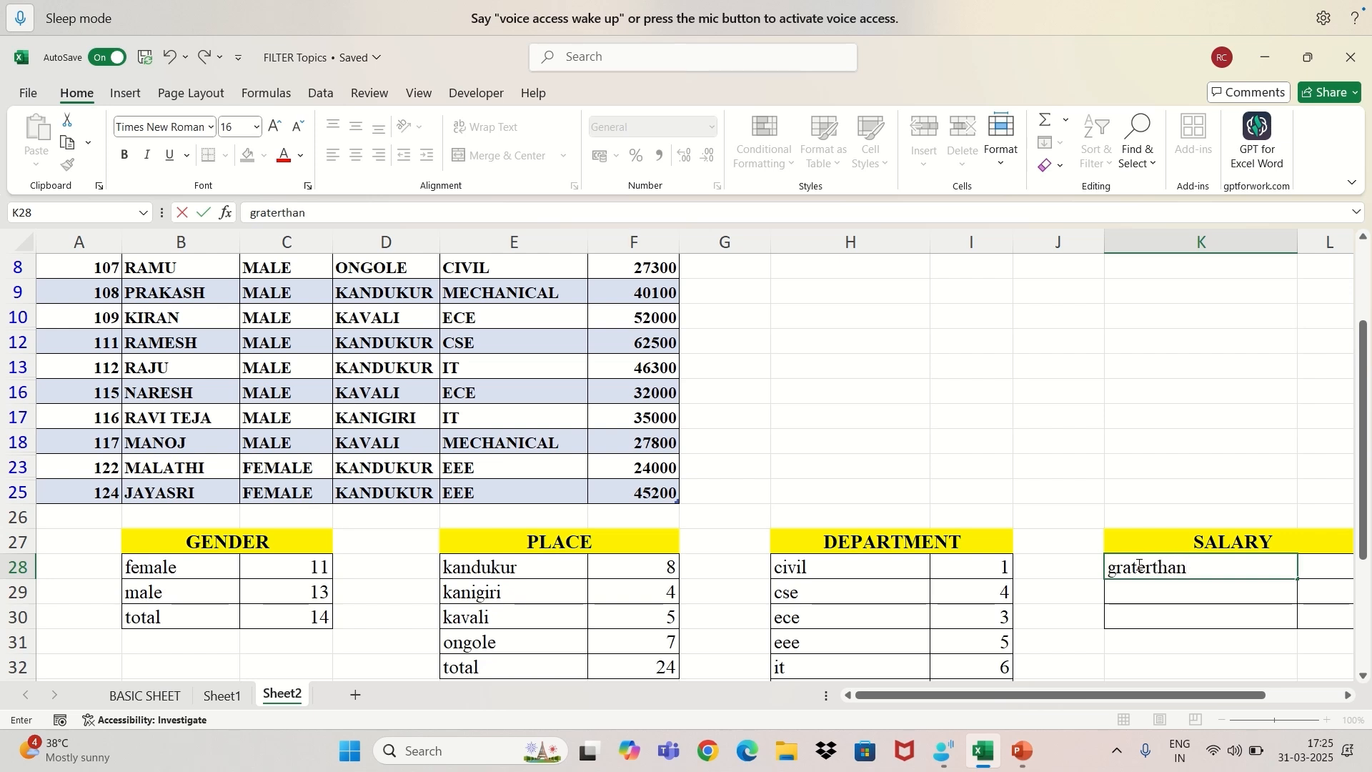
pyautogui.write('20000')
pyautogui.click(1185, 572)
pyautogui.click(1324, 561)
pyautogui.write('13')
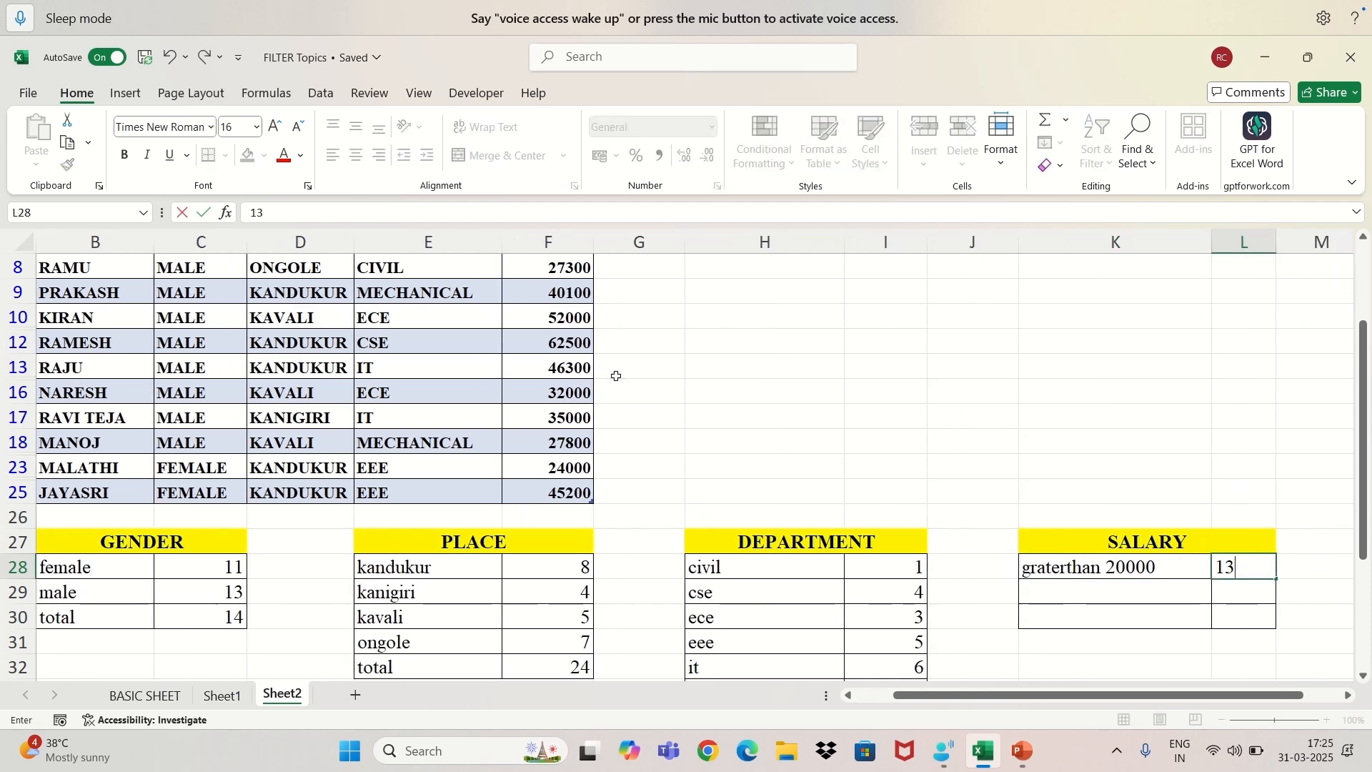
# Change the SALARY number filter to show values less than 20000.
pyautogui.scroll(1, 571, 386)
pyautogui.scroll(1, 534, 370)
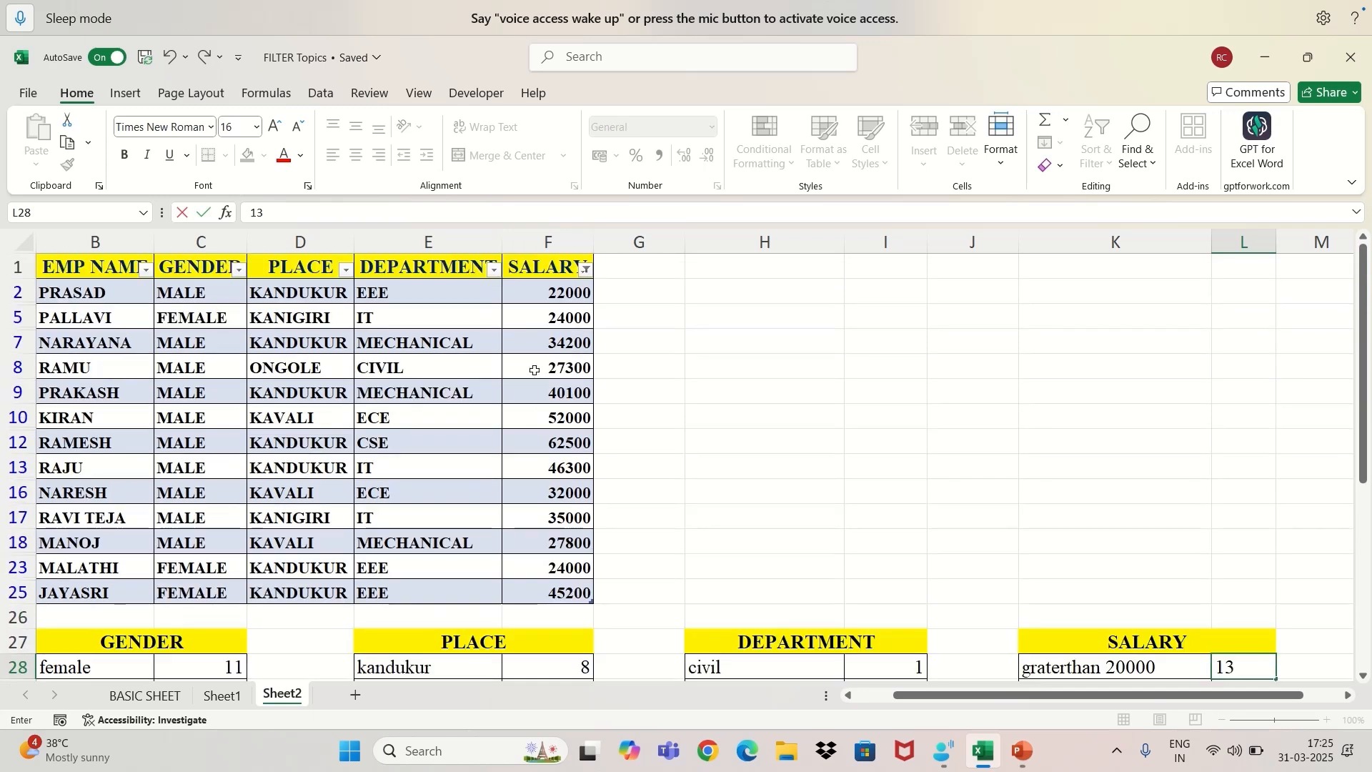
pyautogui.click(586, 270)
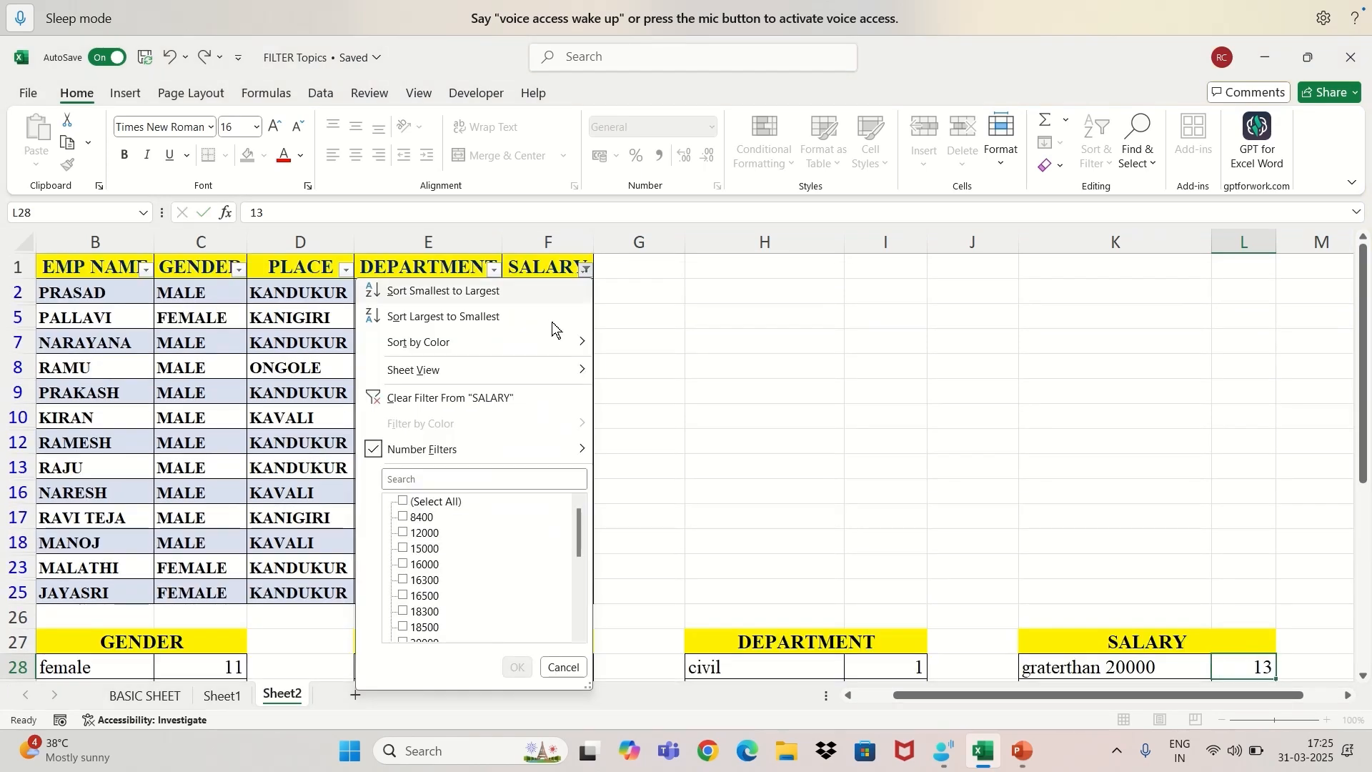
pyautogui.moveTo(495, 453)
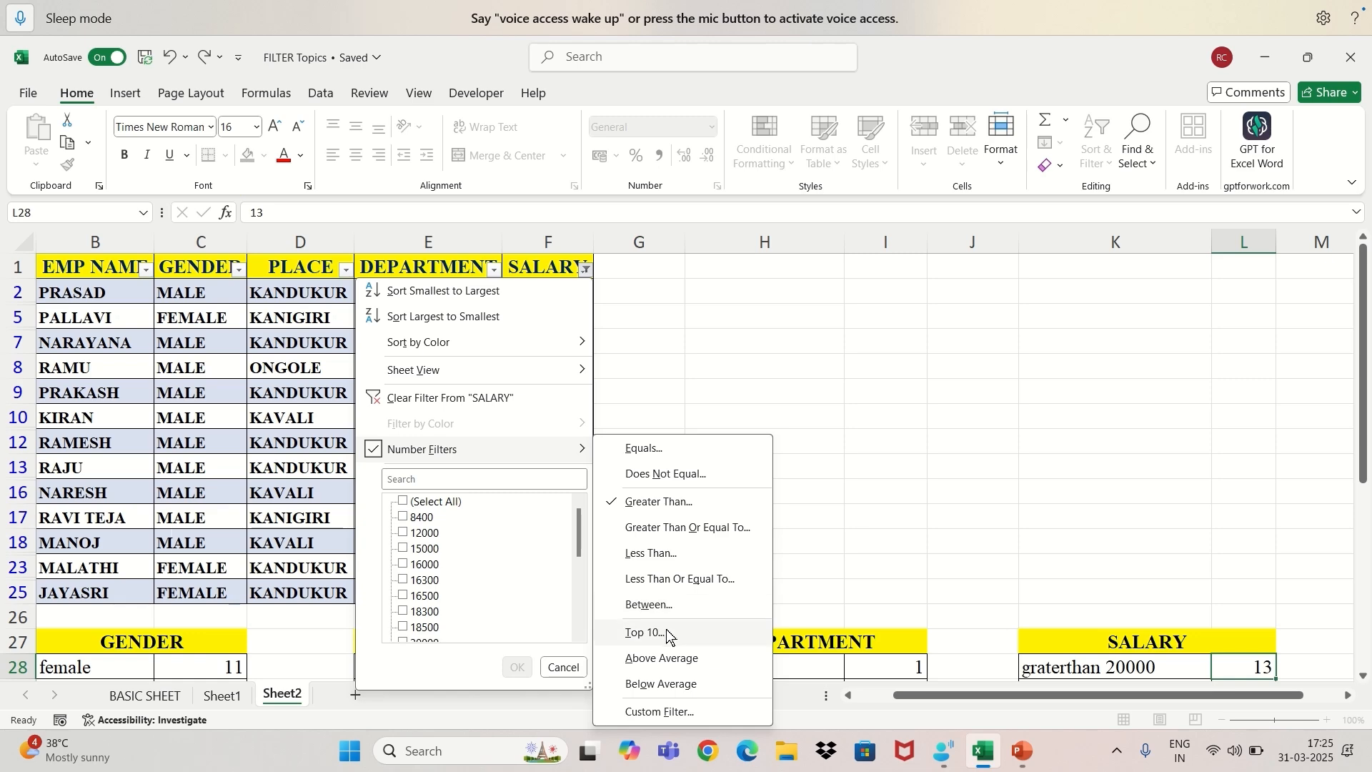
pyautogui.click(684, 559)
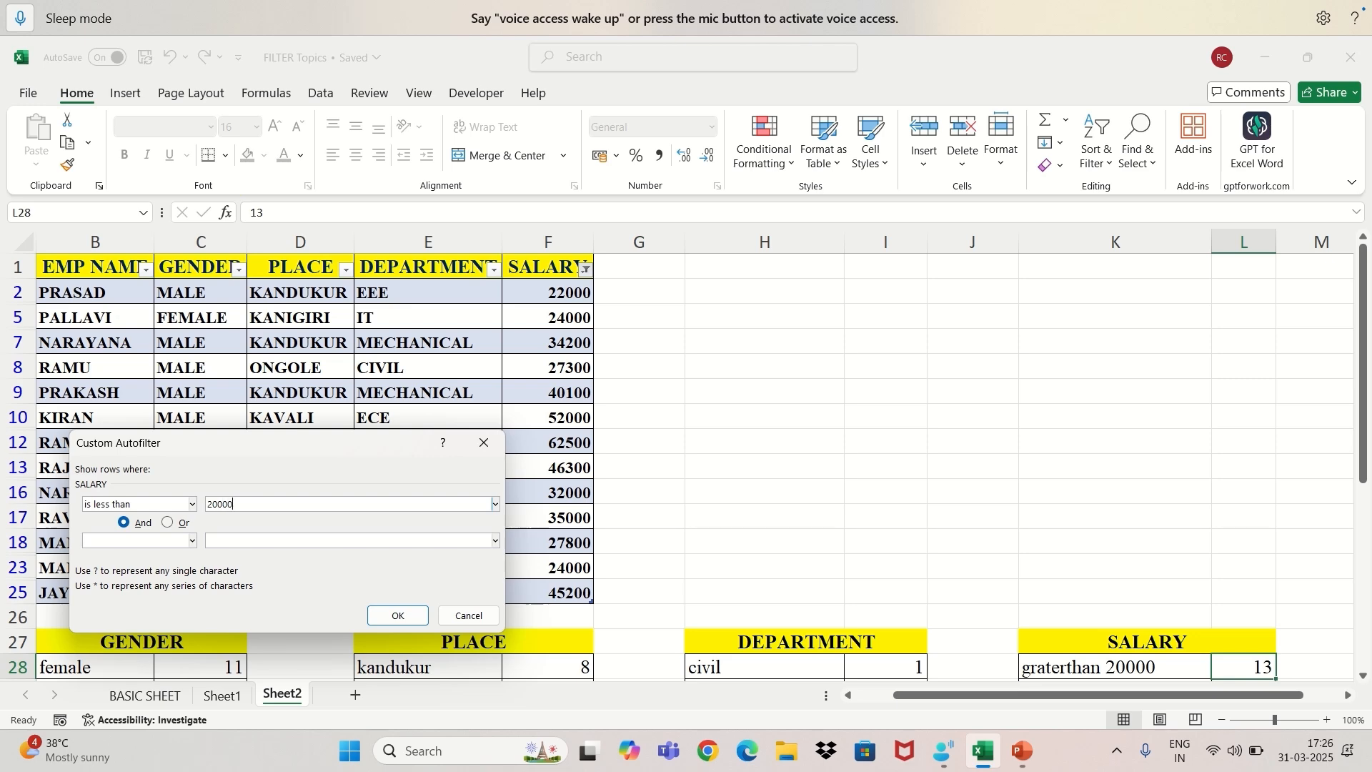
pyautogui.click(398, 615)
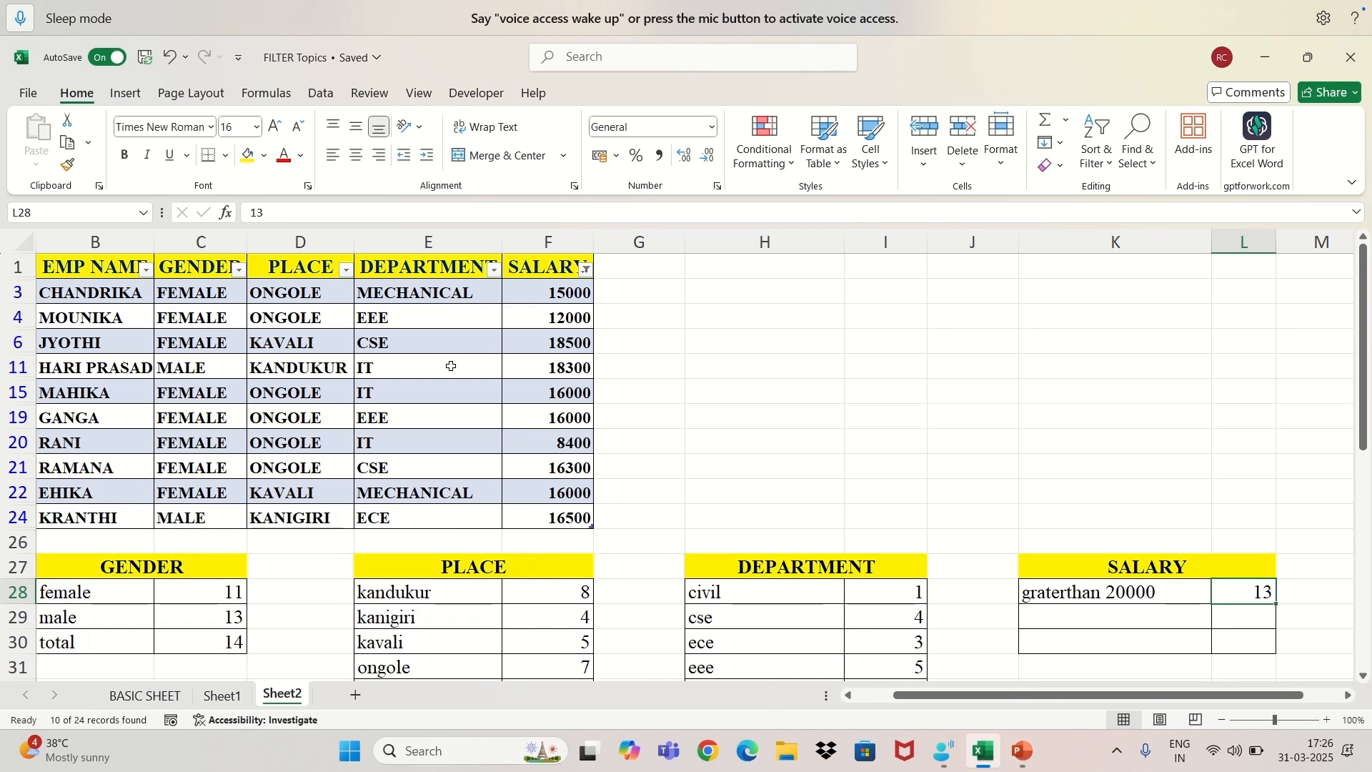
# Count the filtered salaries and record "lessthan 20000" in K29 with 10 in L29 of the SALARY summary.
pyautogui.moveTo(548, 296); pyautogui.dragTo(554, 513)
pyautogui.moveTo(1025, 743)
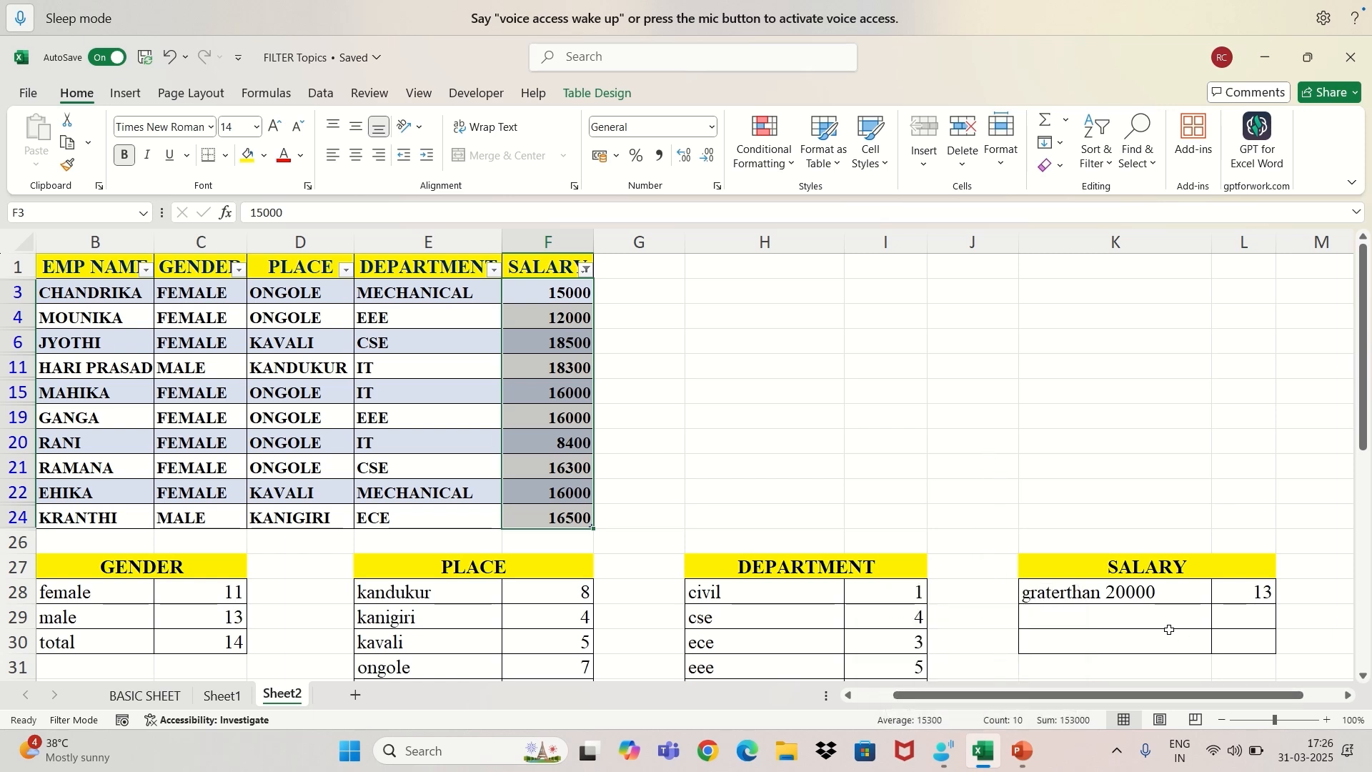
pyautogui.click(1113, 616)
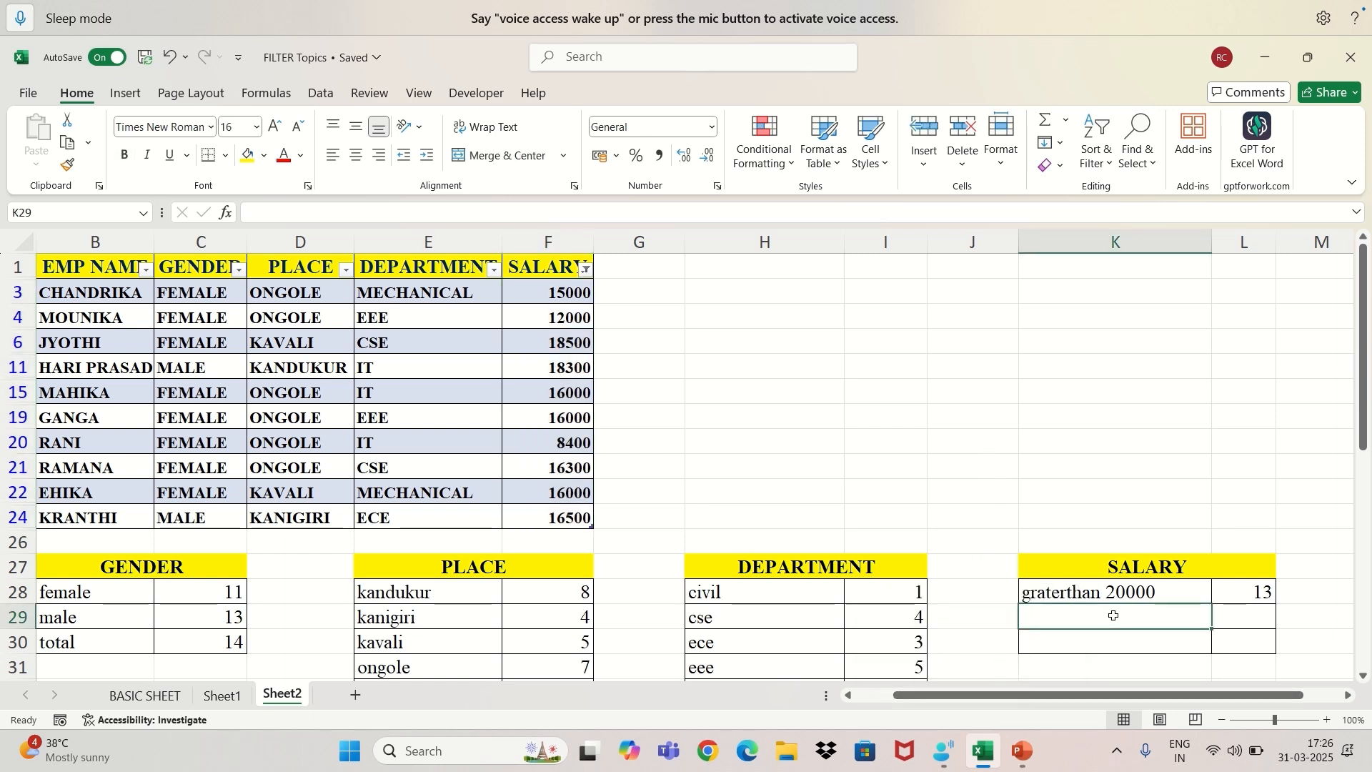
pyautogui.write('less')
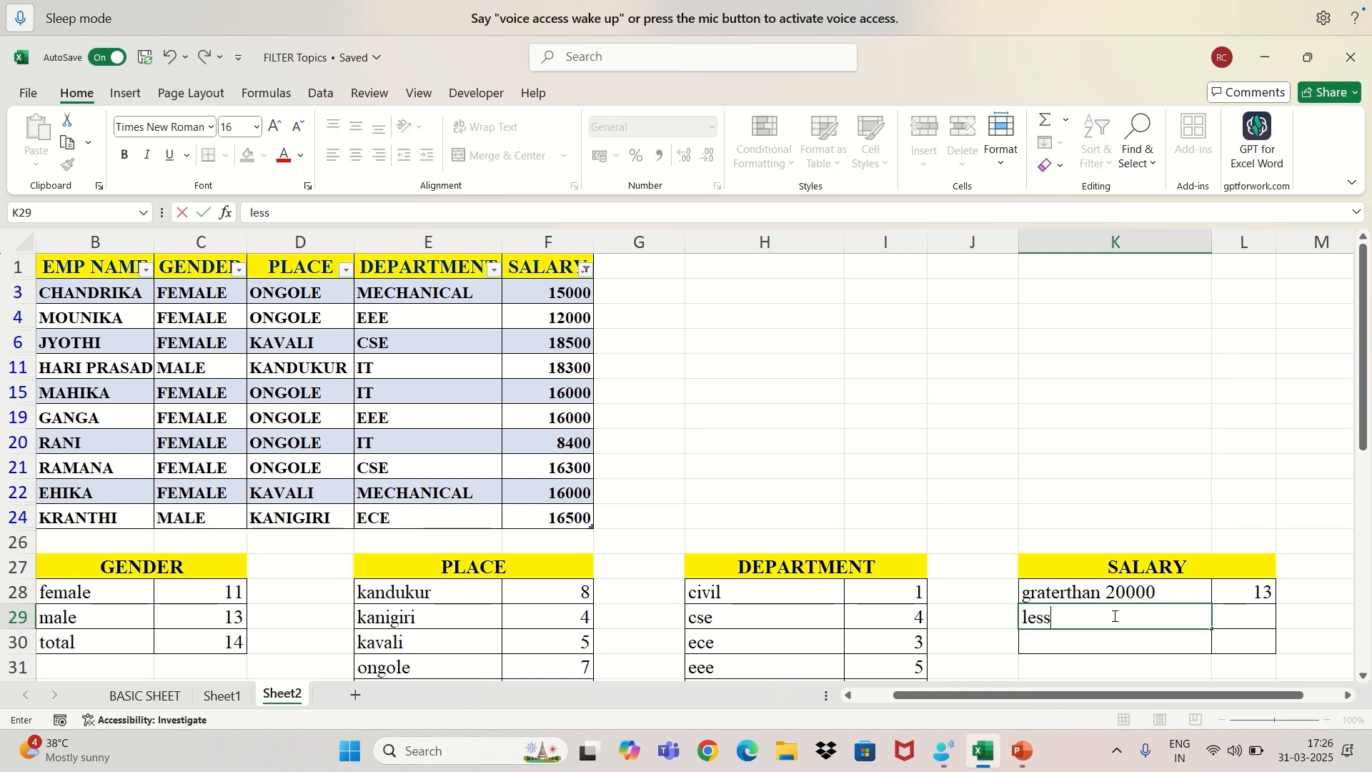
pyautogui.write('than 20000')
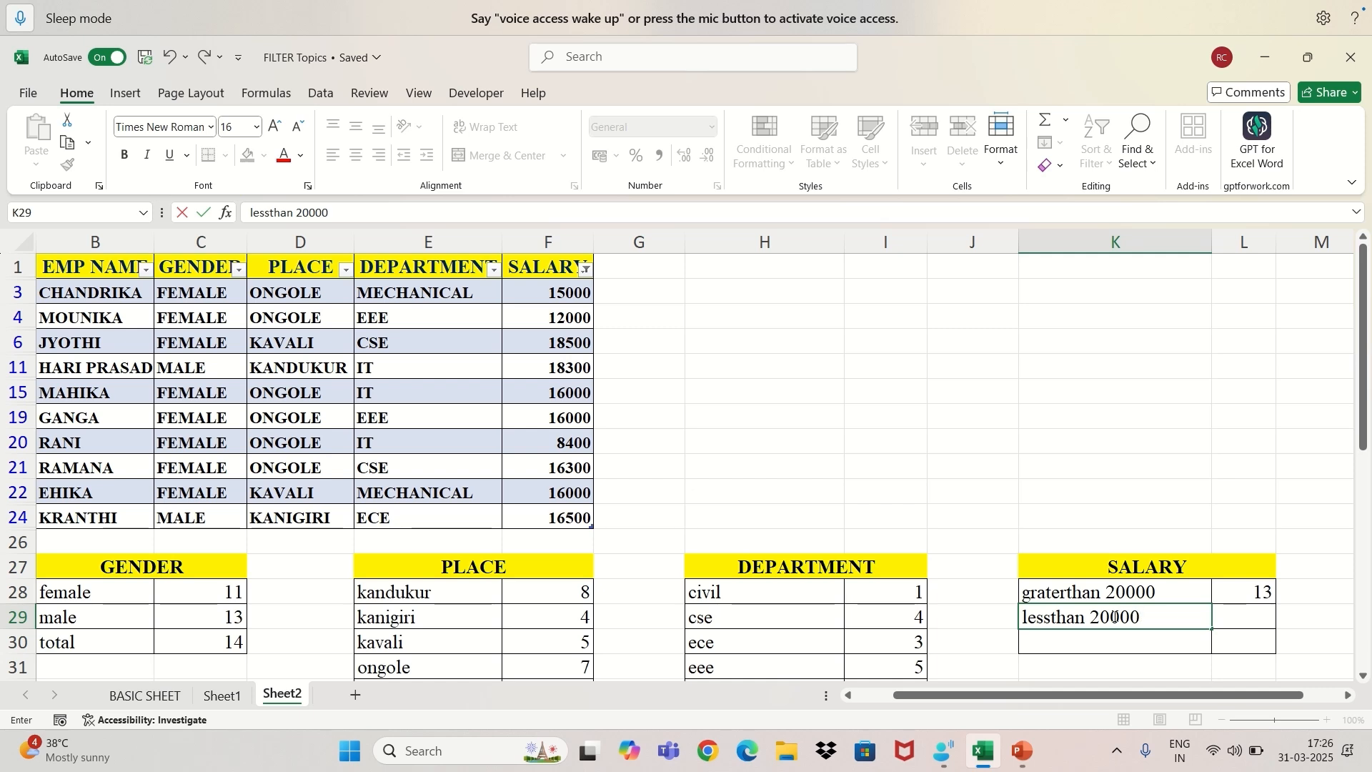
pyautogui.click(1244, 618)
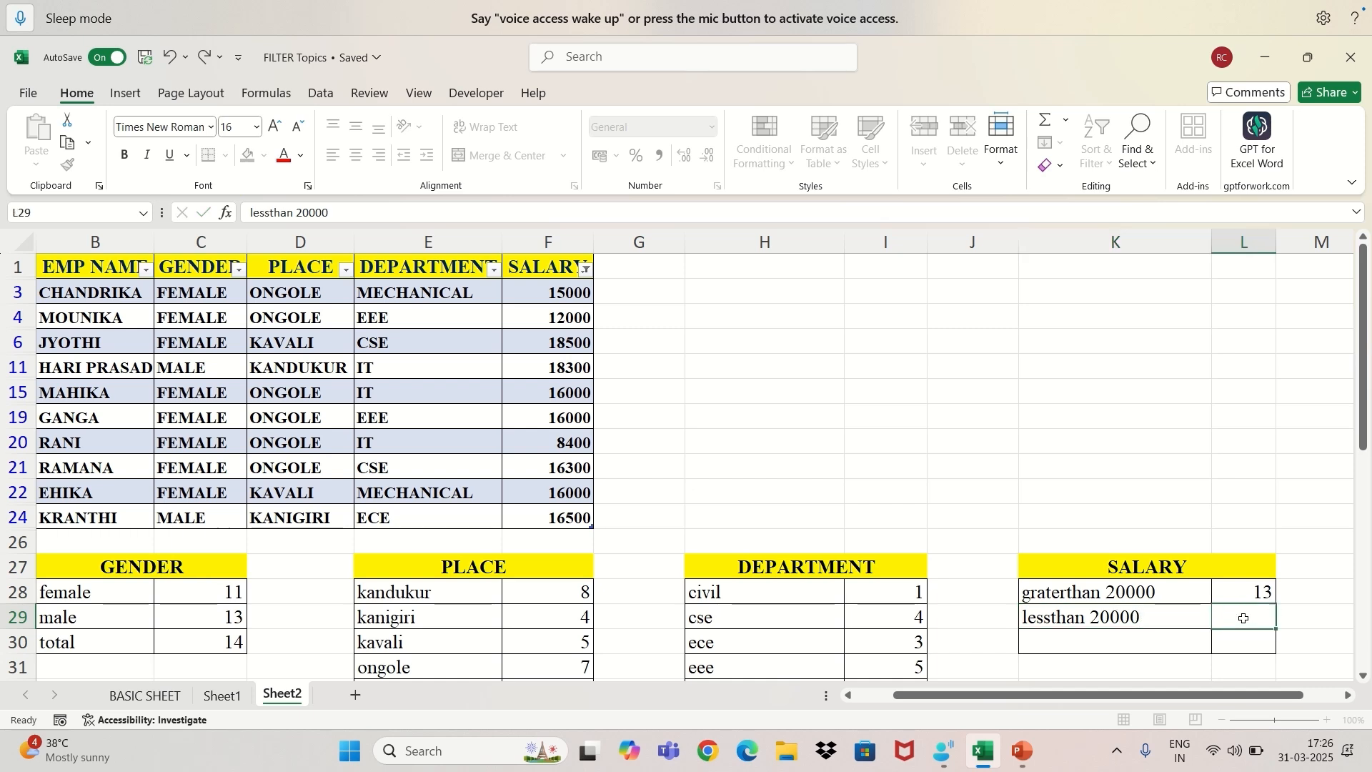
pyautogui.write('10')
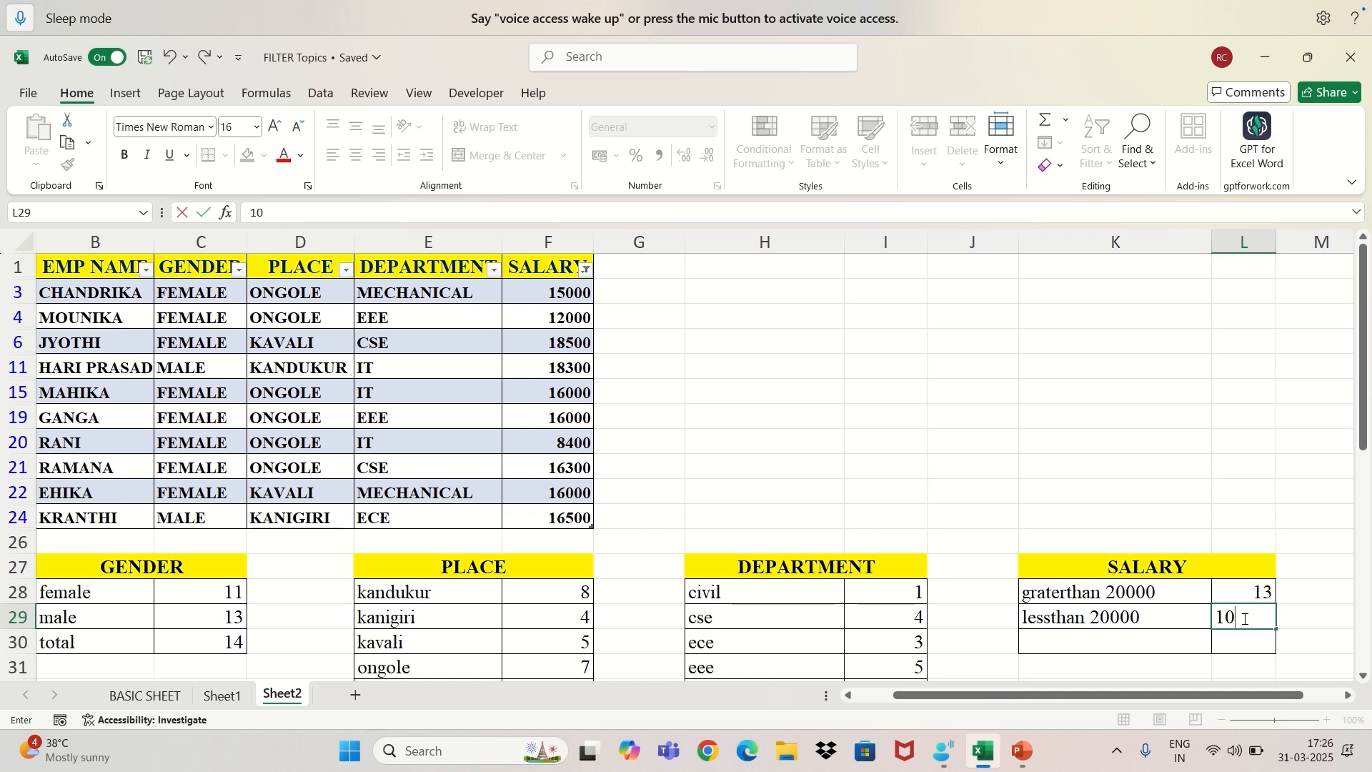
# Correct the spelling of the label in K28 to "greaterthan 20000".
pyautogui.click(1040, 592)
pyautogui.doubleClick(1040, 592)
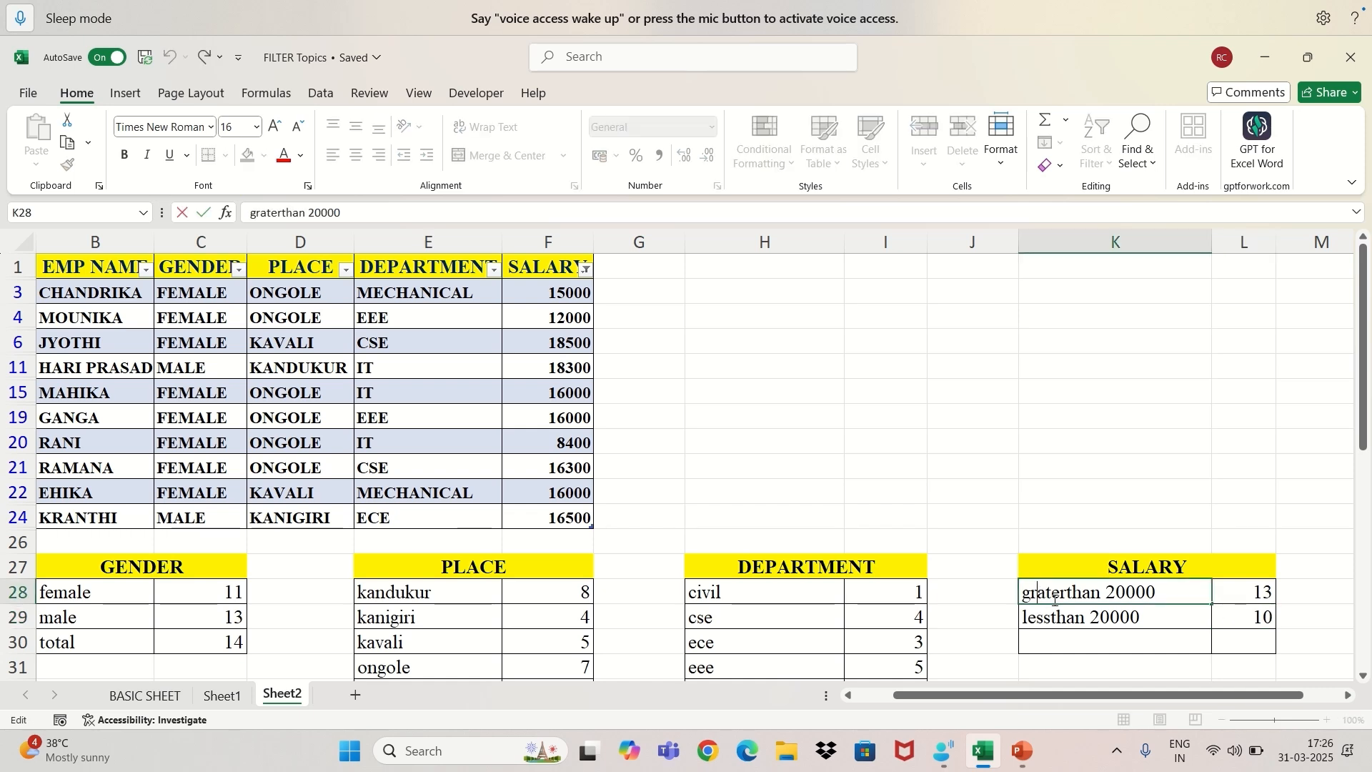
pyautogui.write('e')
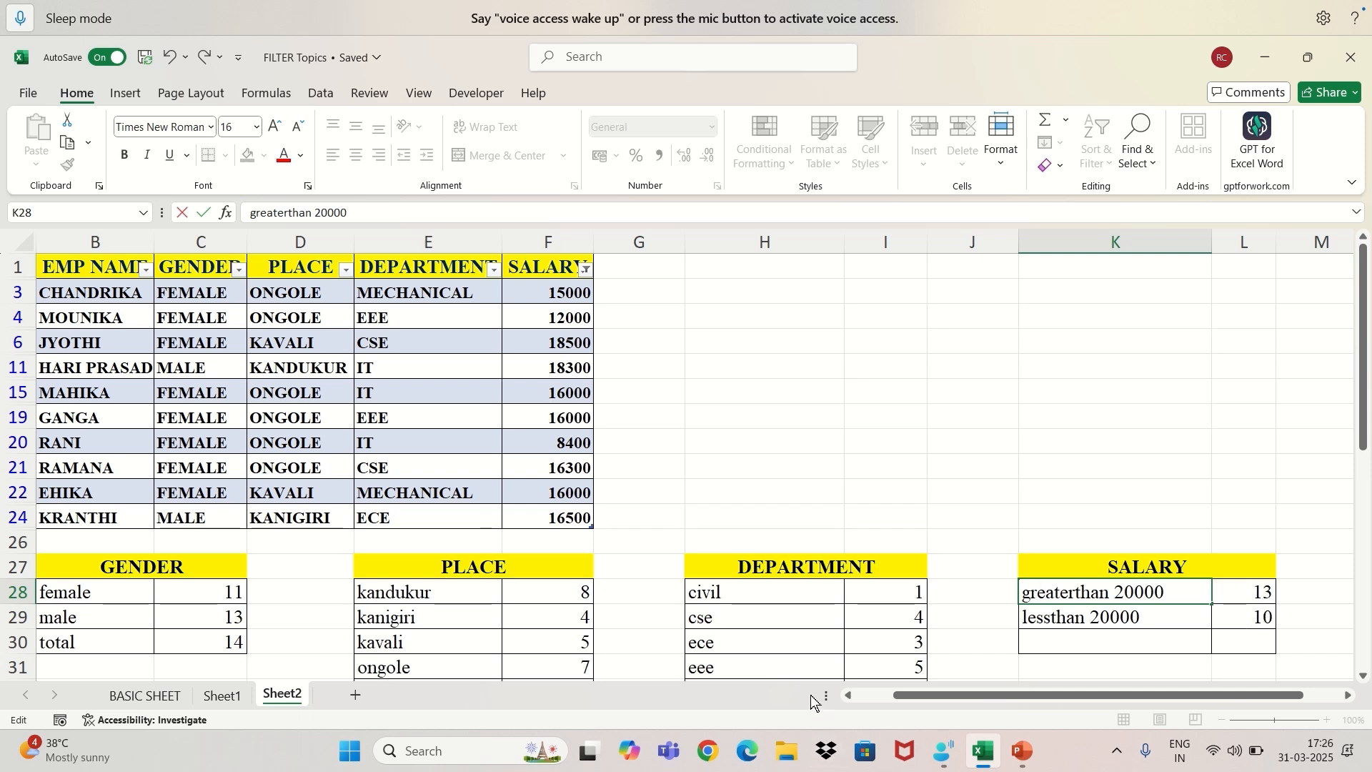
pyautogui.scroll(-2, 808, 698)
pyautogui.click(1106, 541)
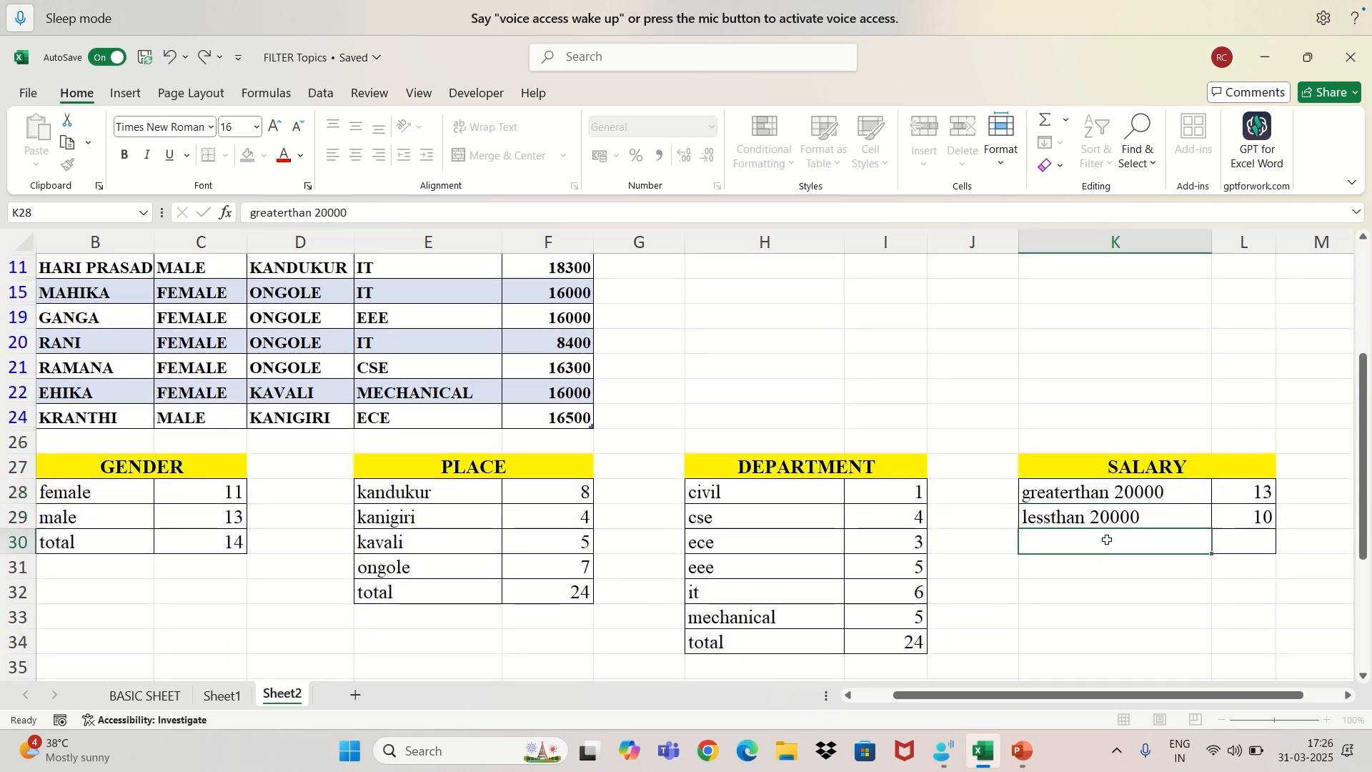
# Change the SALARY number filter to show only values equal to 20000.
pyautogui.scroll(2, 684, 389)
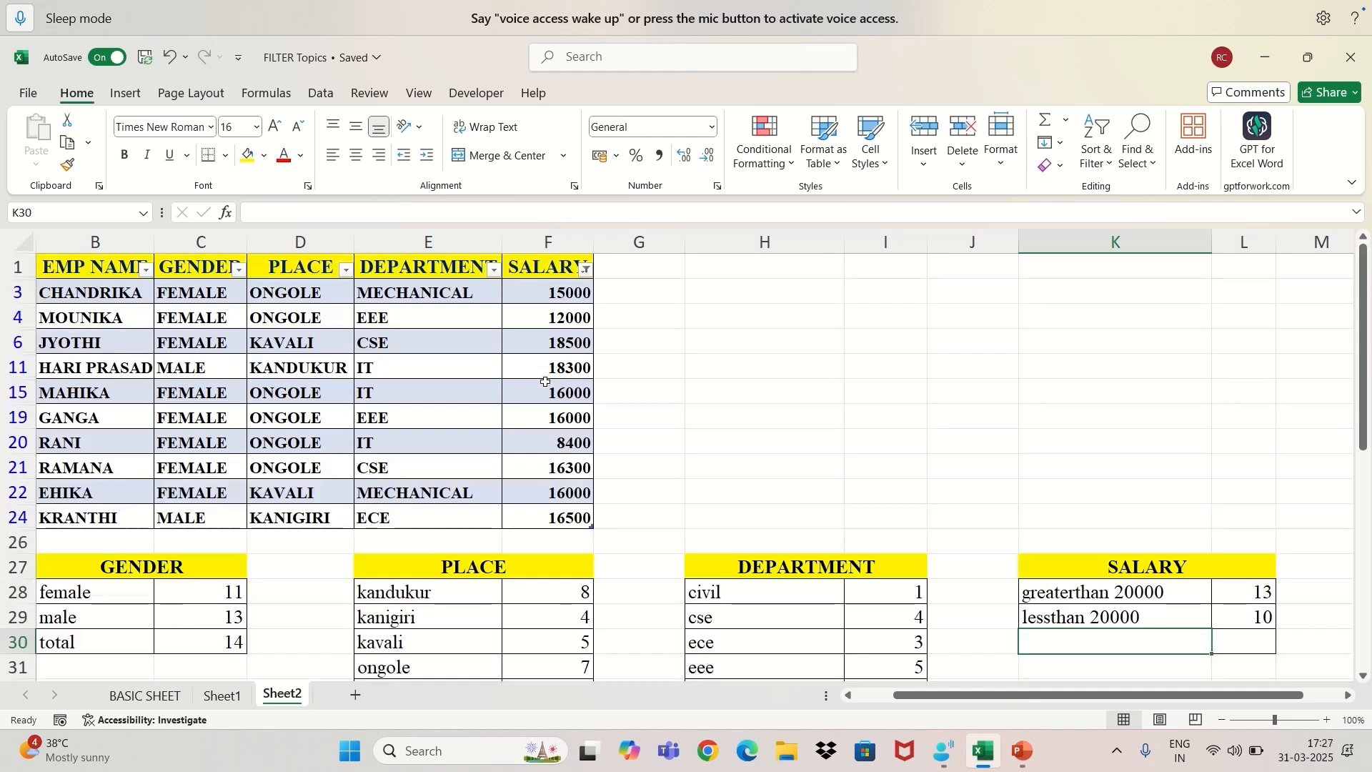
pyautogui.click(588, 271)
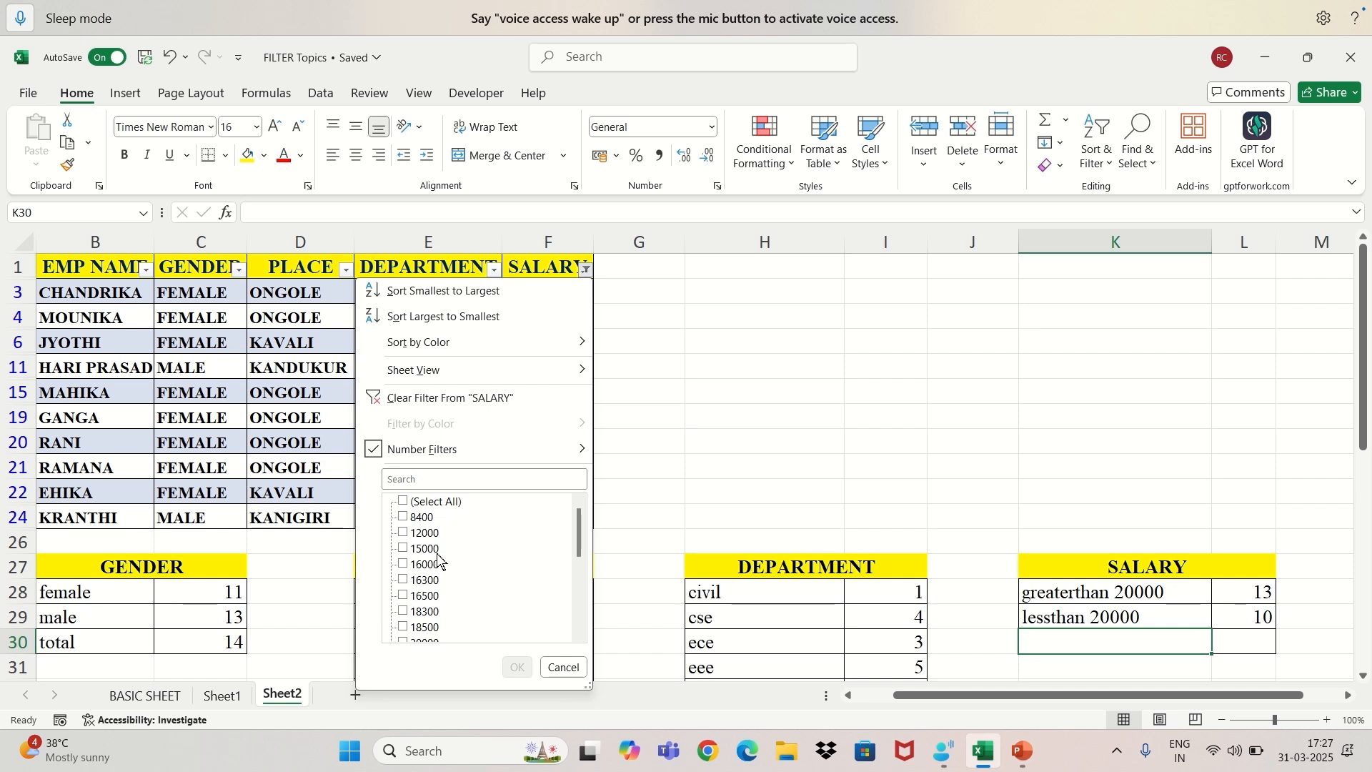
pyautogui.scroll(-5, 429, 615)
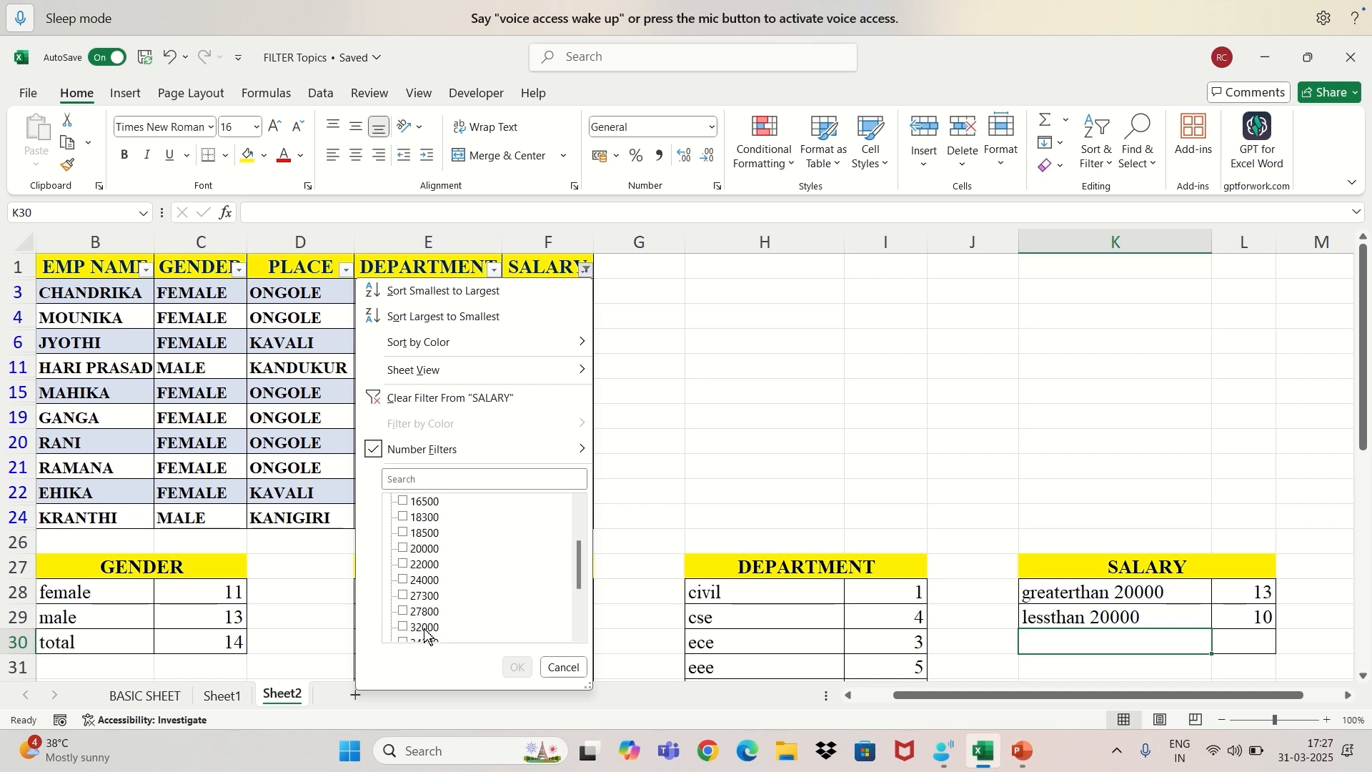
pyautogui.scroll(-1, 426, 636)
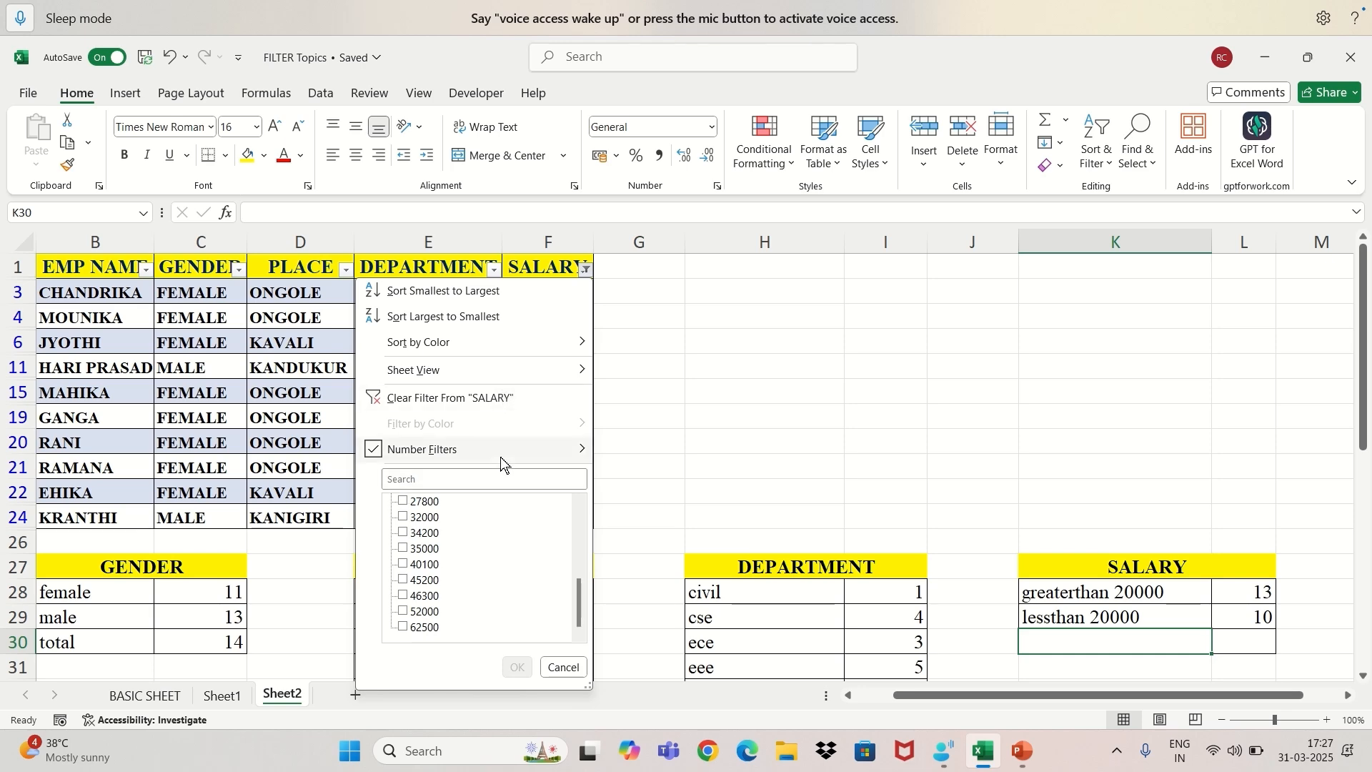
pyautogui.moveTo(581, 457)
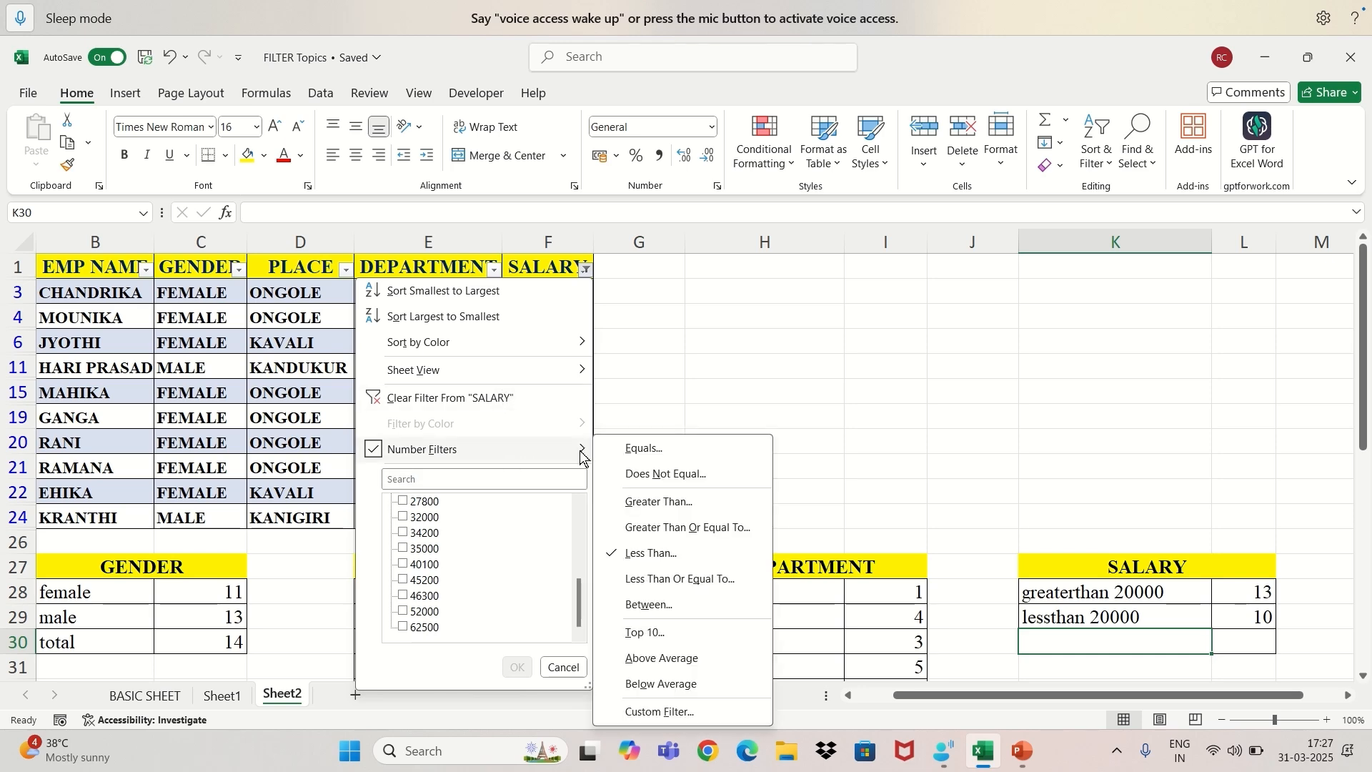
pyautogui.click(656, 457)
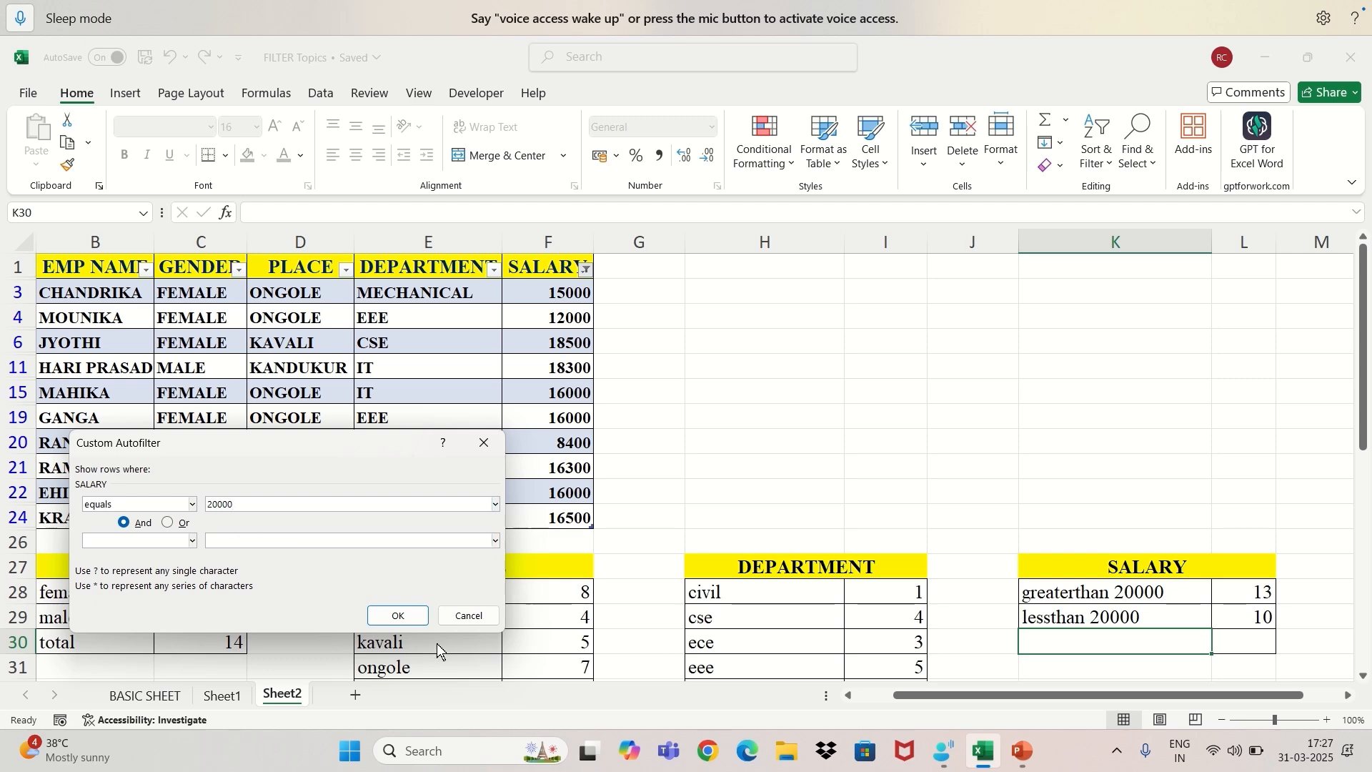
pyautogui.click(400, 616)
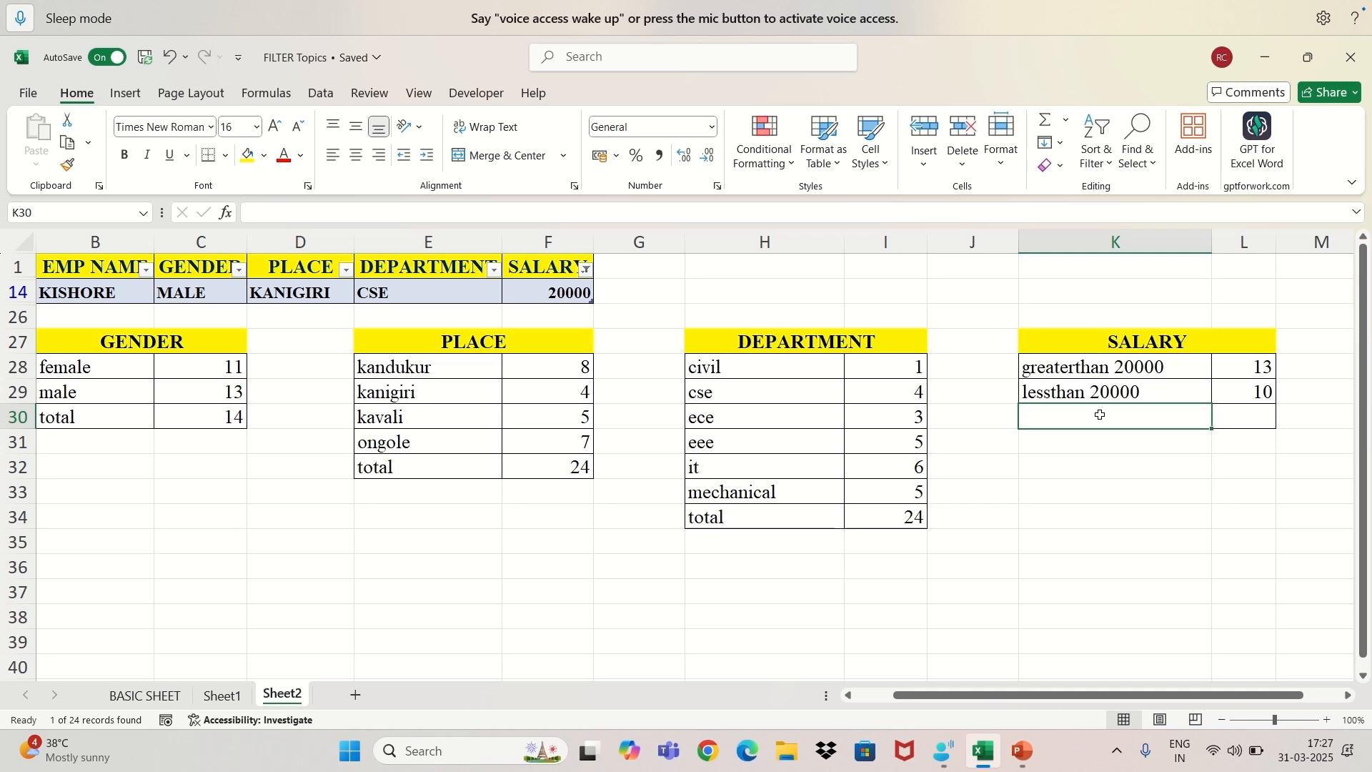
# Enter the matching employee's name followed by 20000 in K30 and the count 1 in L30 of the SALARY summary.
pyautogui.write('ki')
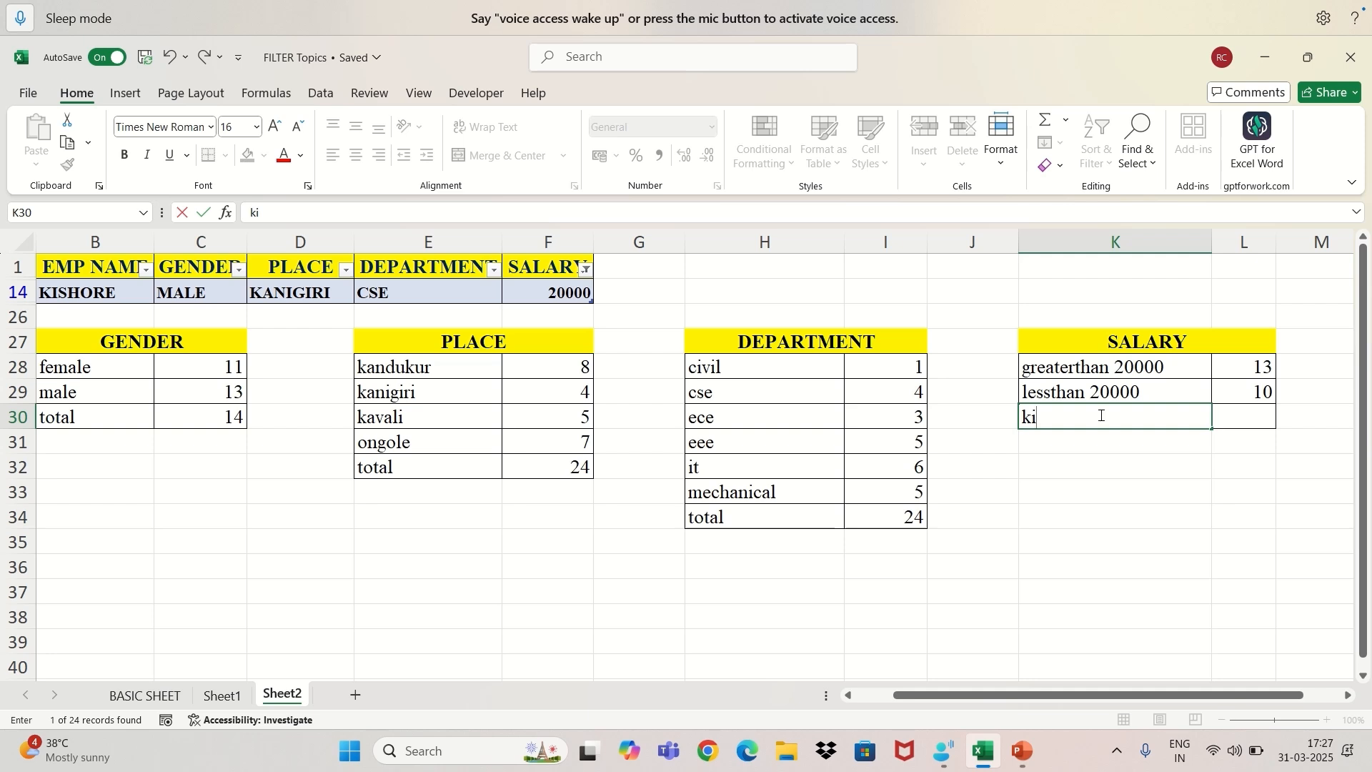
pyautogui.write('sh')
pyautogui.write('ore 20000')
pyautogui.click(1244, 424)
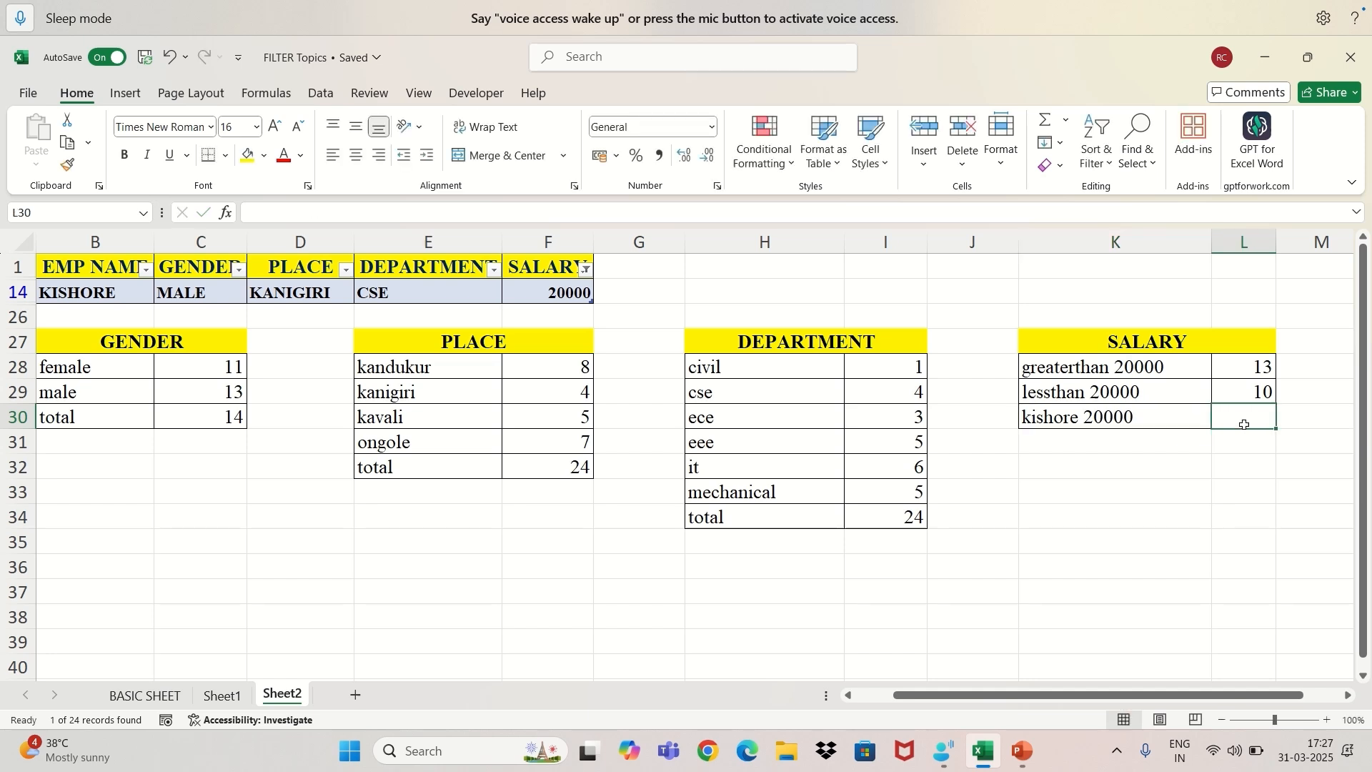
pyautogui.write('1')
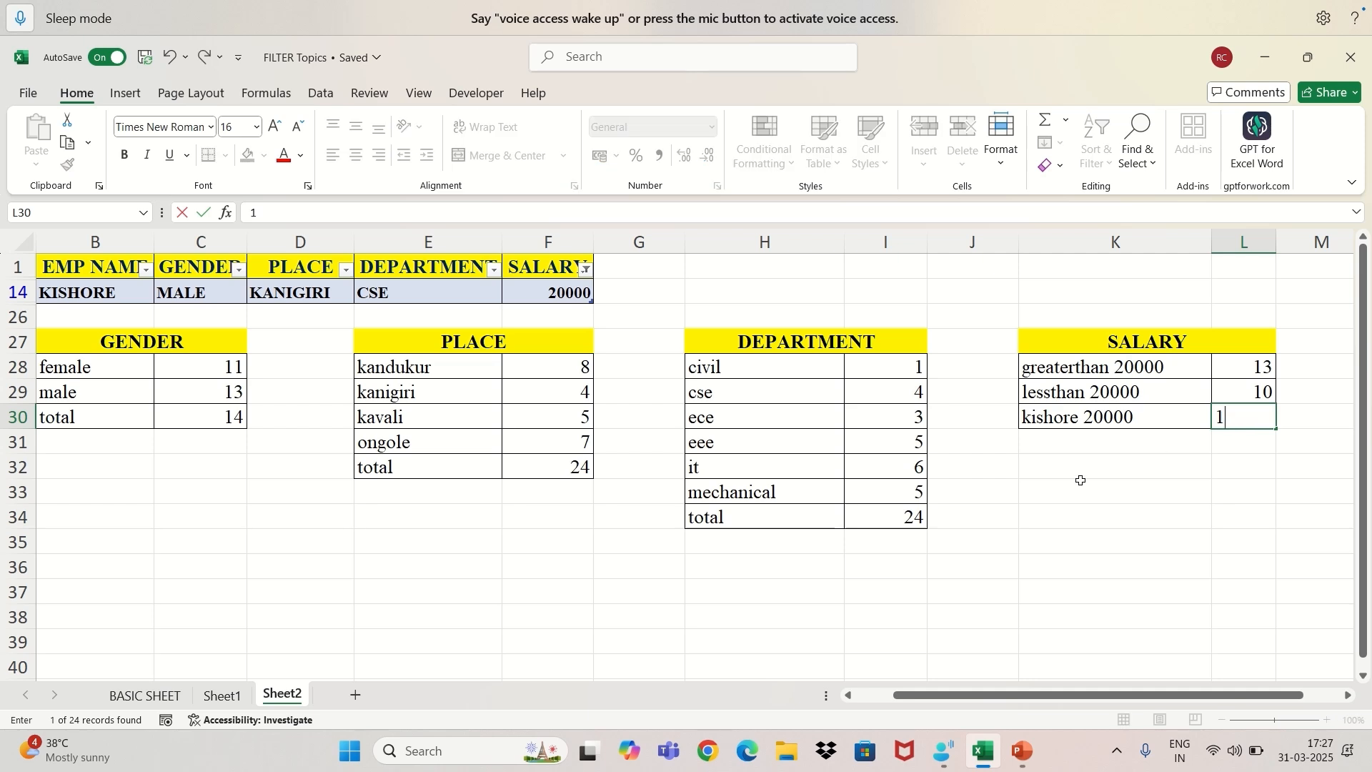
# Add a "total" row to the SALARY summary in K31 with 24 in L31.
pyautogui.click(1093, 442)
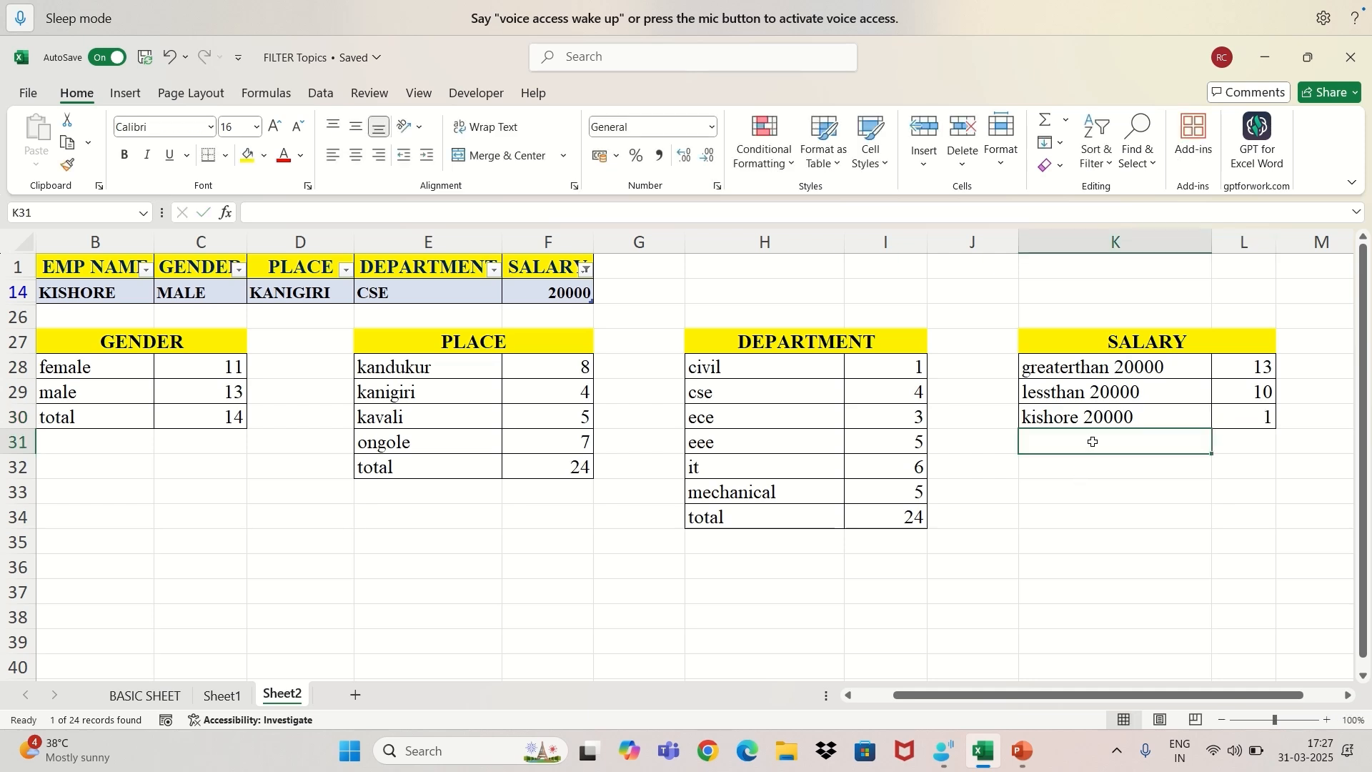
pyautogui.write('t')
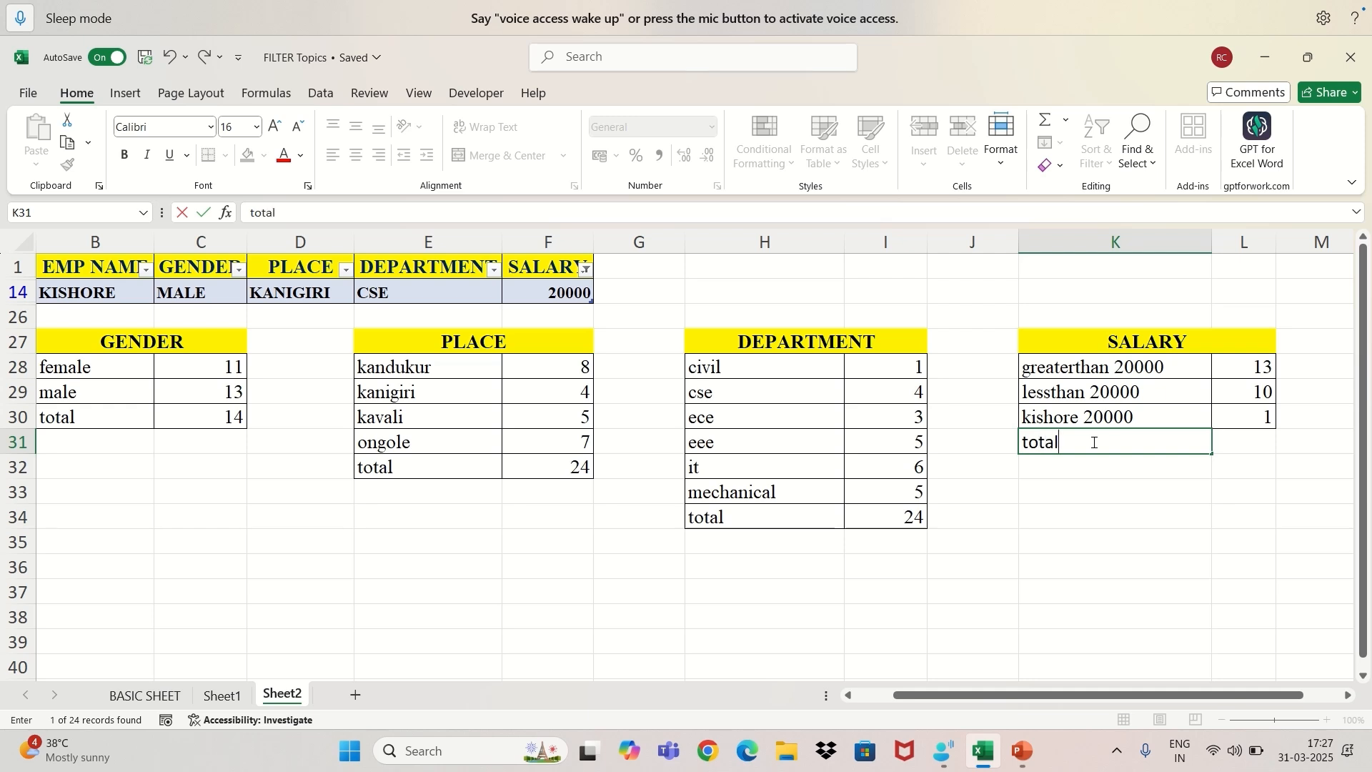
pyautogui.write('otal')
pyautogui.press('Tab')
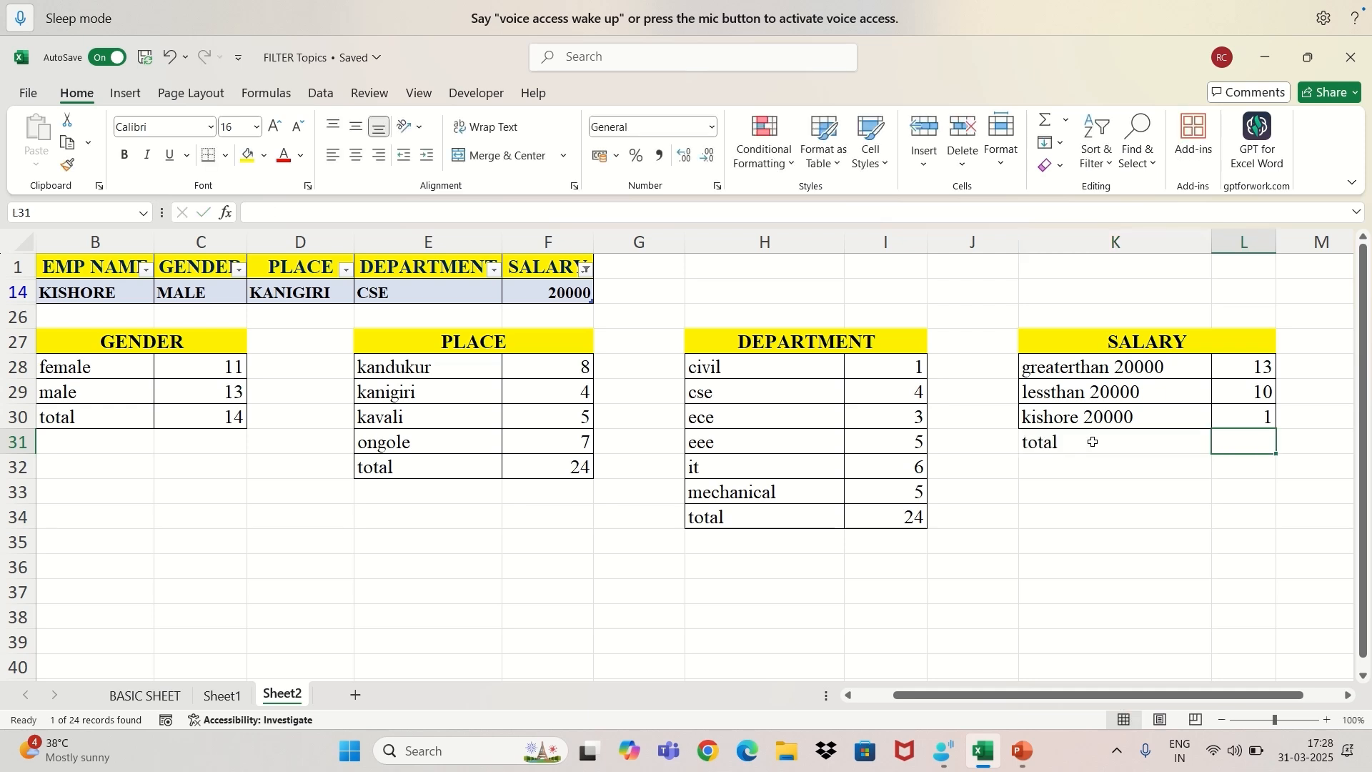
pyautogui.write('24')
# Apply all borders to the SALARY summary's total row, K31:L31.
pyautogui.click(1075, 438)
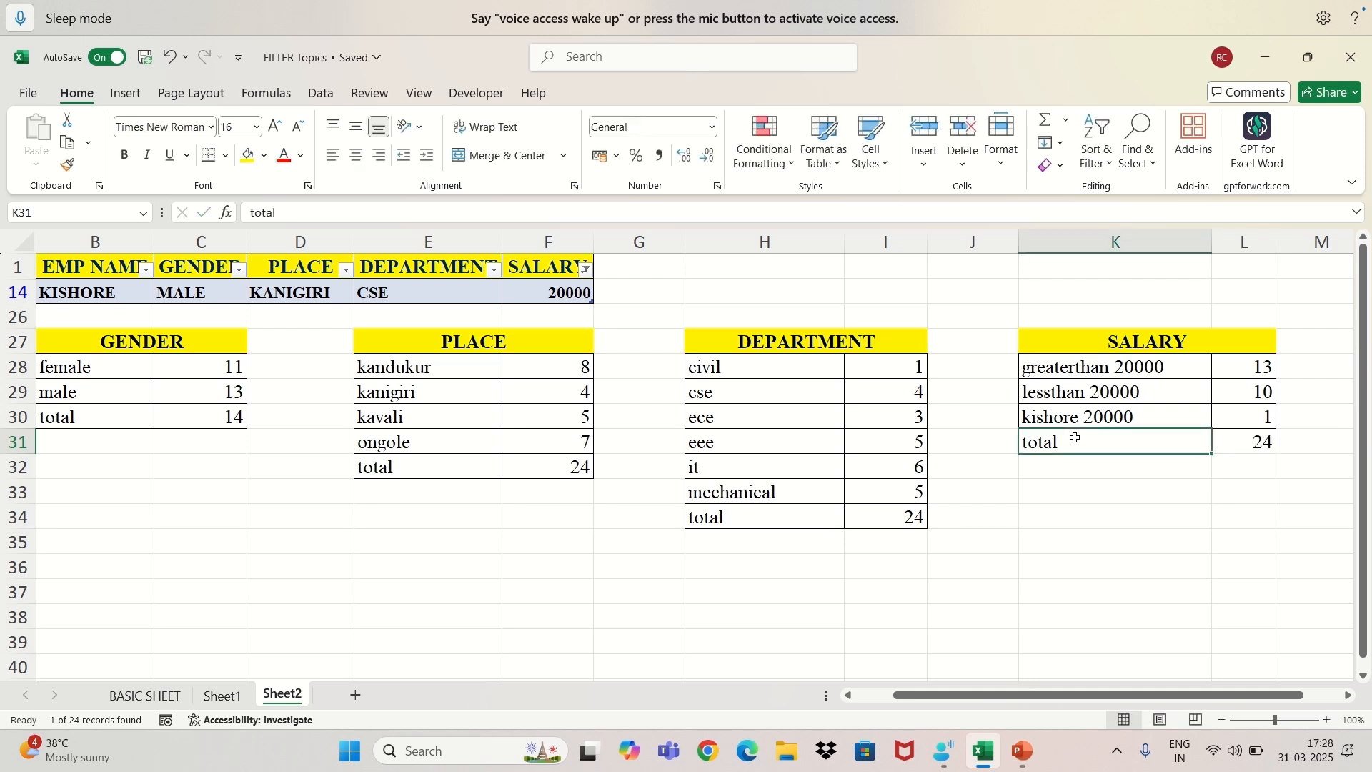
pyautogui.moveTo(1126, 430); pyautogui.dragTo(1216, 433)
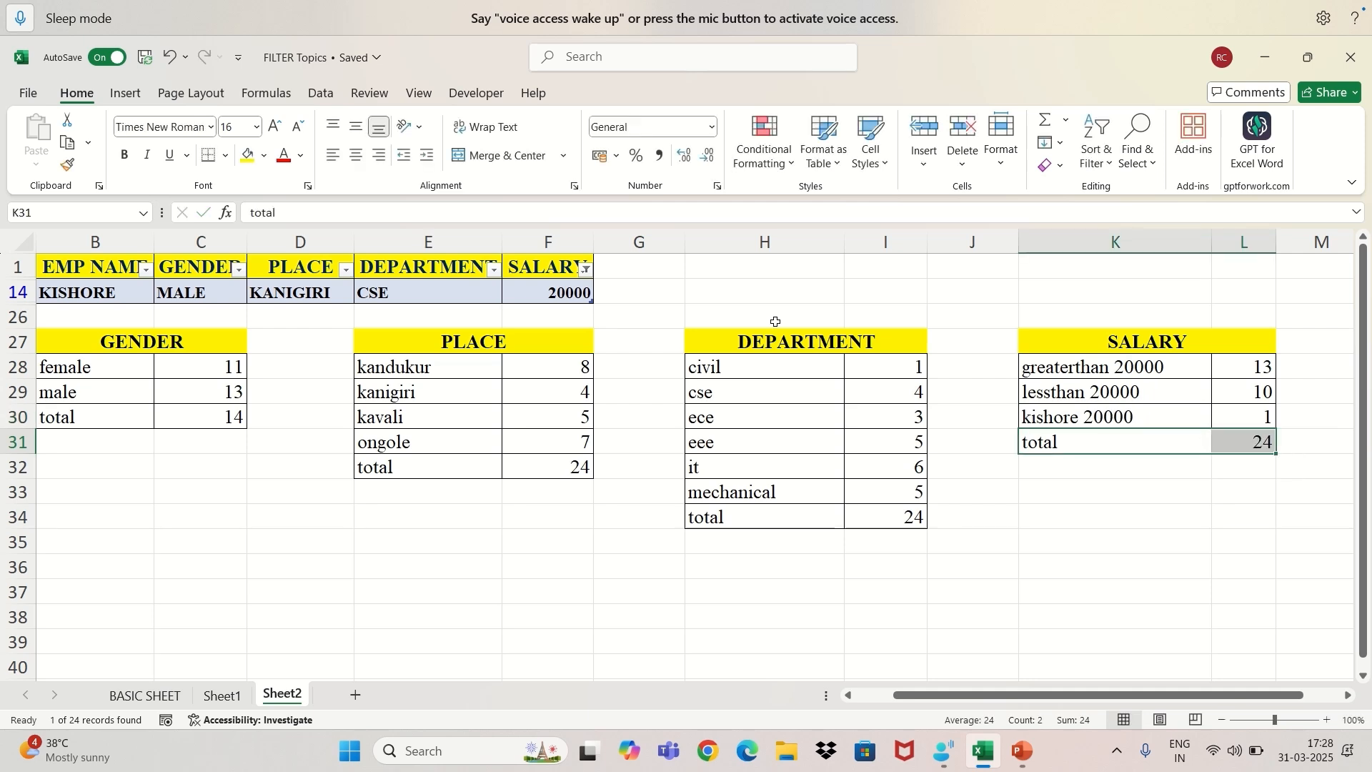
pyautogui.click(227, 152)
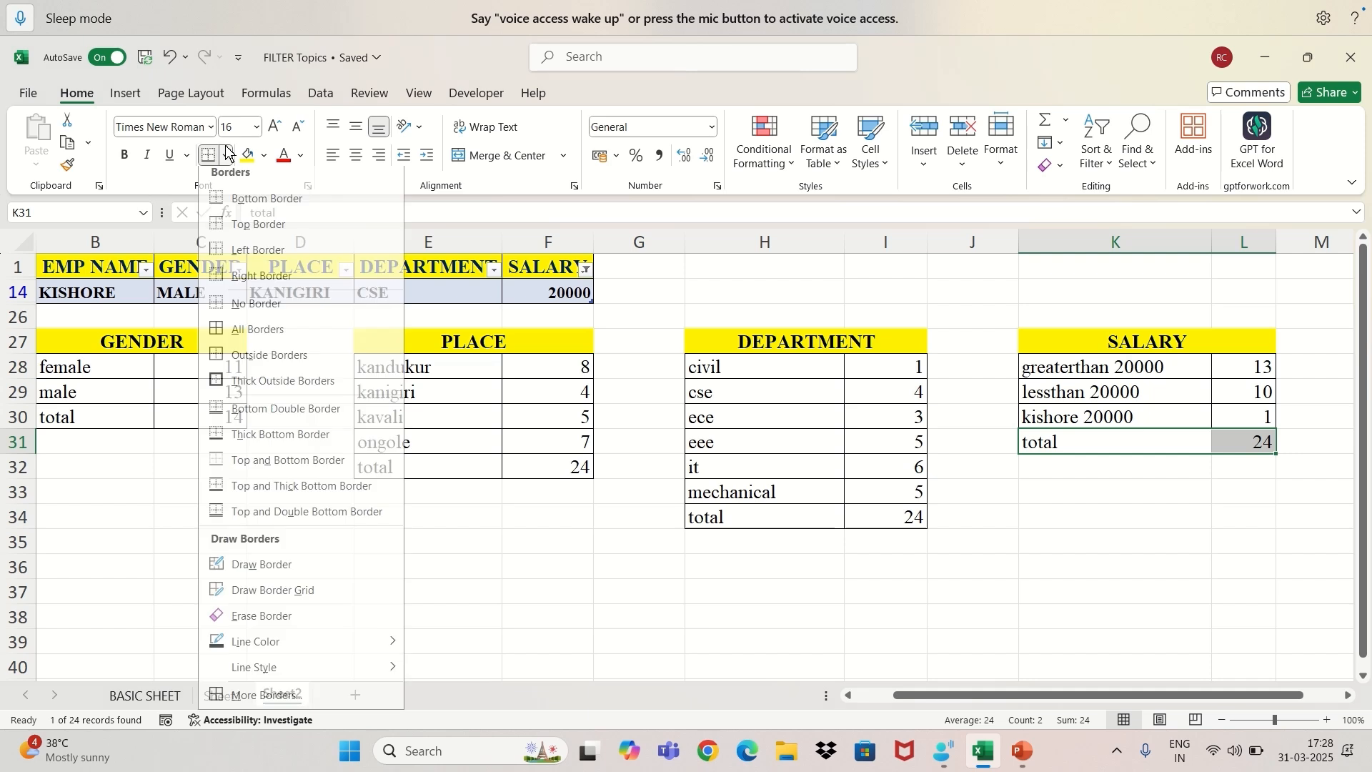
pyautogui.click(248, 341)
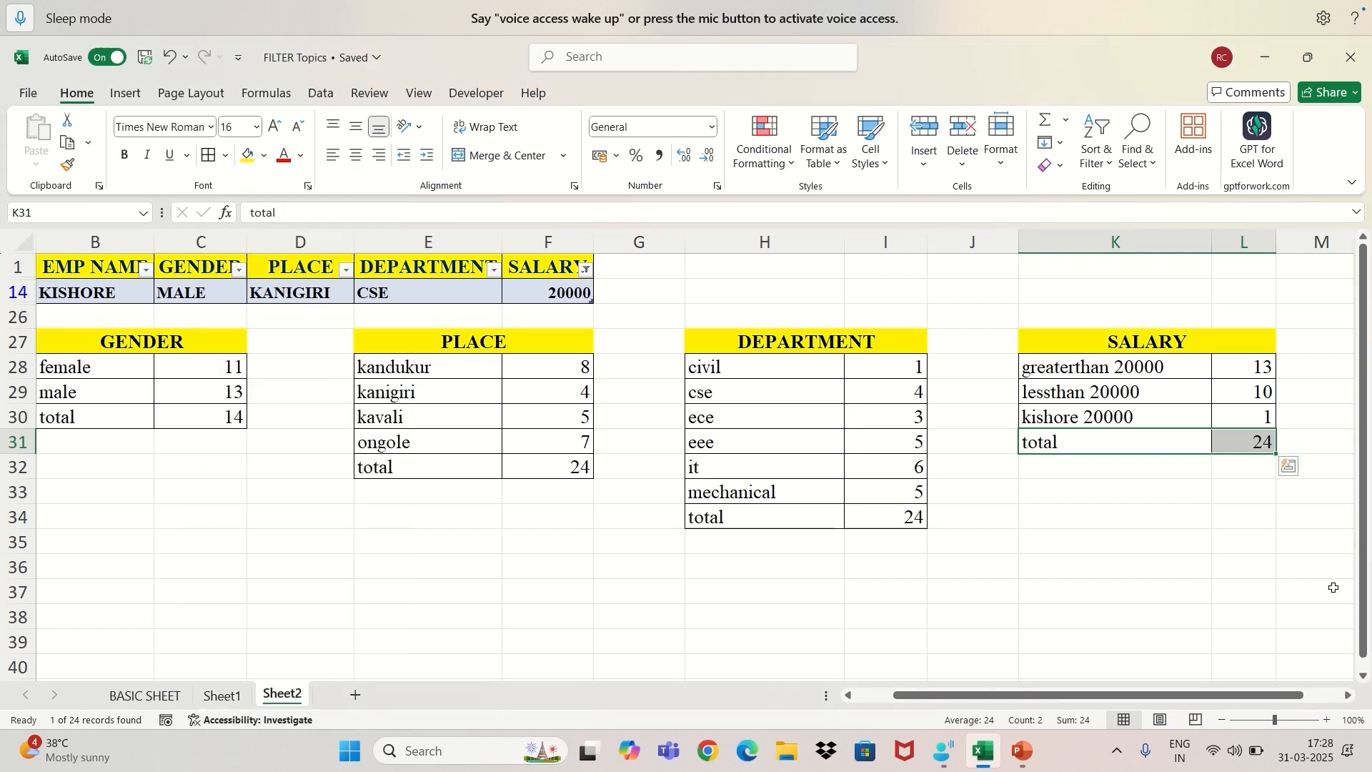
pyautogui.click(1185, 480)
pyautogui.click(1176, 449)
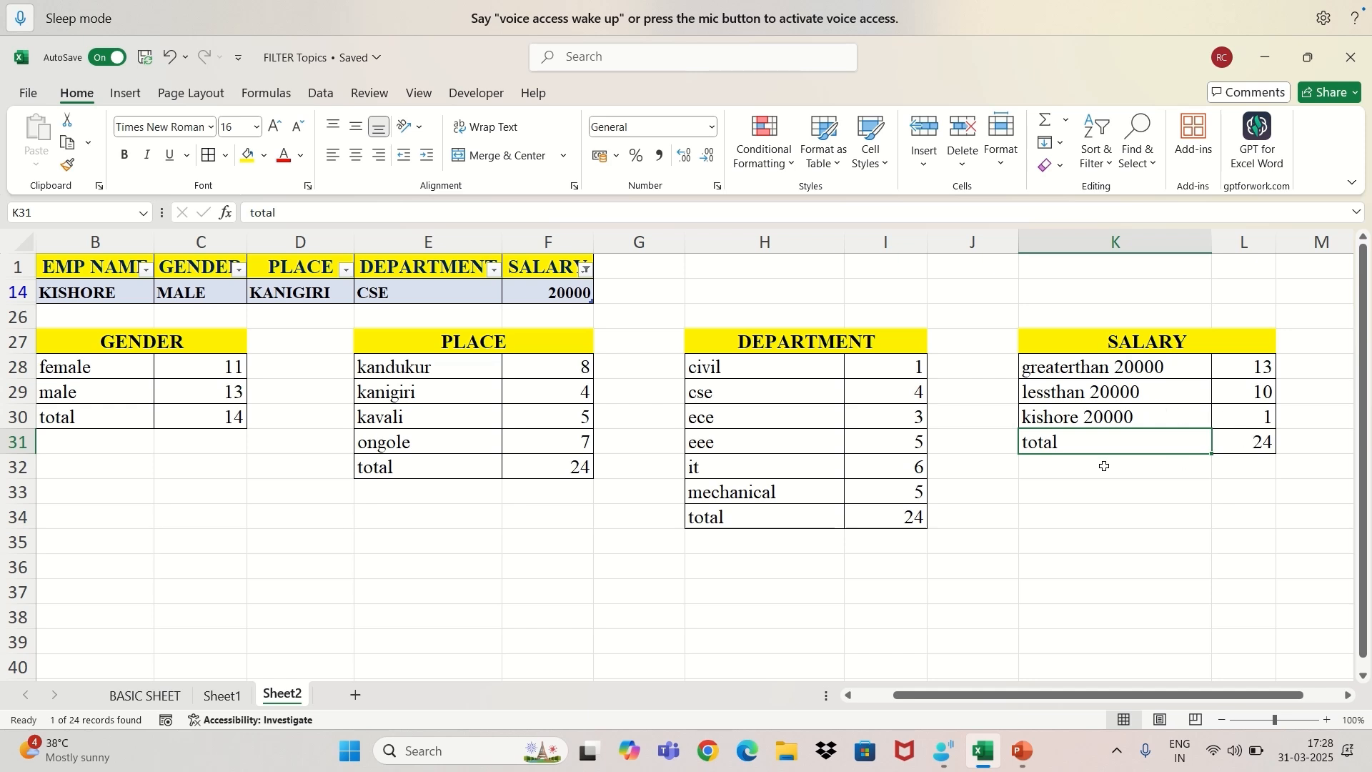
# Reset the SALARY filter to select all values.
pyautogui.click(586, 269)
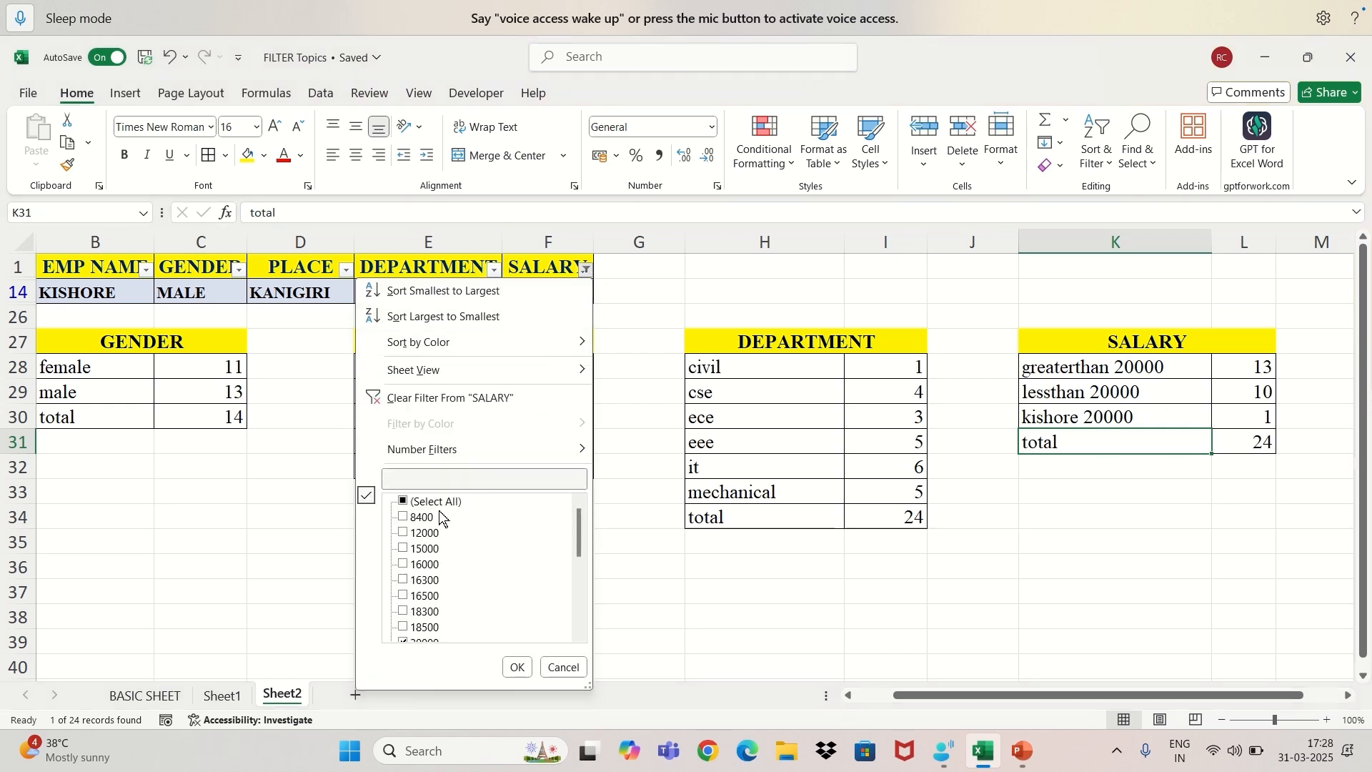
pyautogui.click(403, 503)
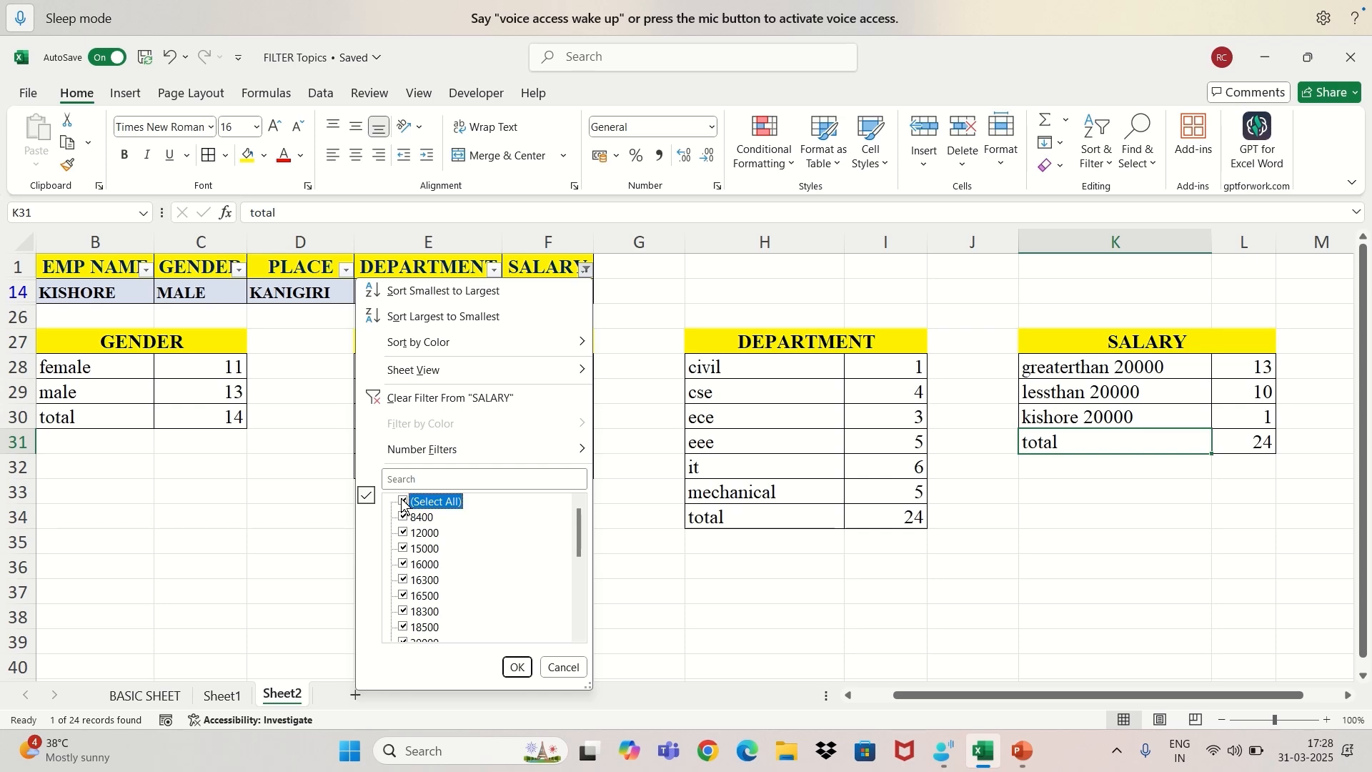
pyautogui.click(516, 666)
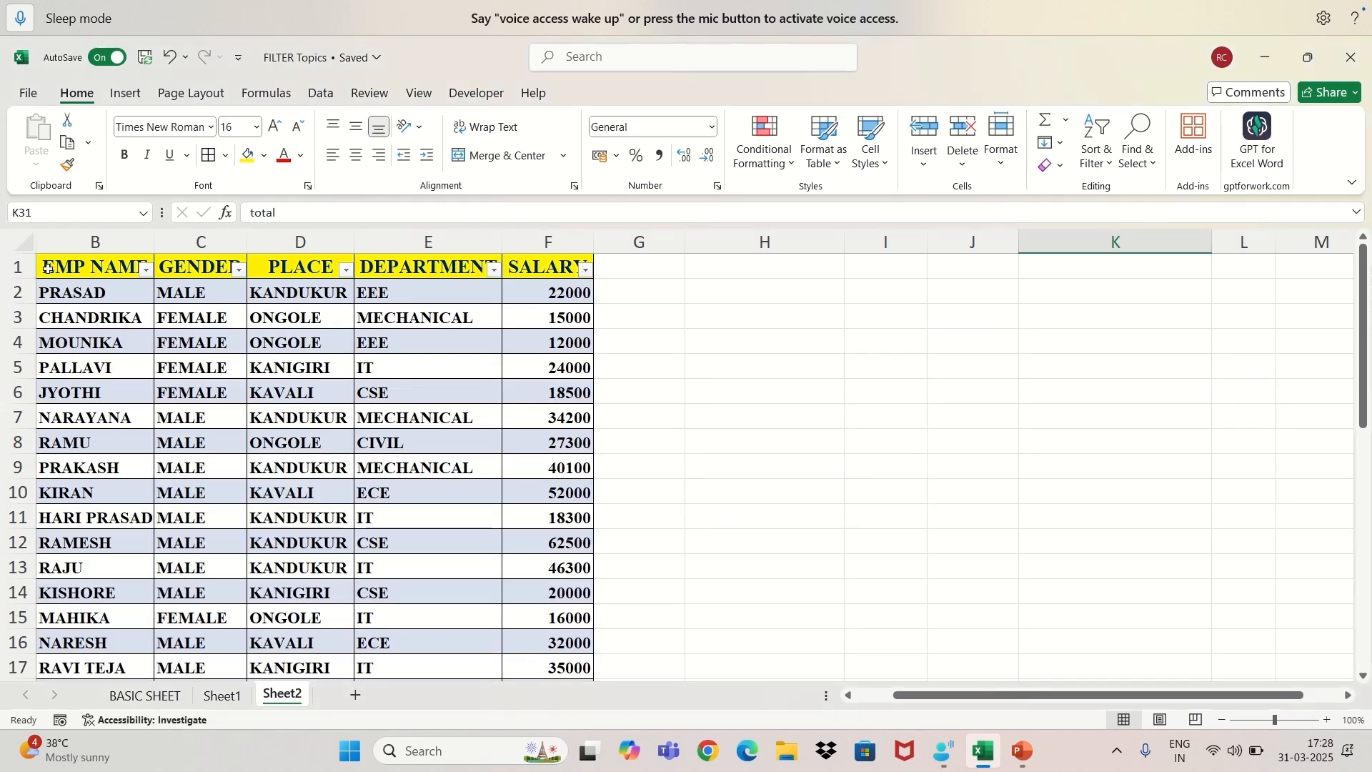
# Turn off filtering for the employee table's header row, B1:F1.
pyautogui.moveTo(48, 268); pyautogui.dragTo(565, 270)
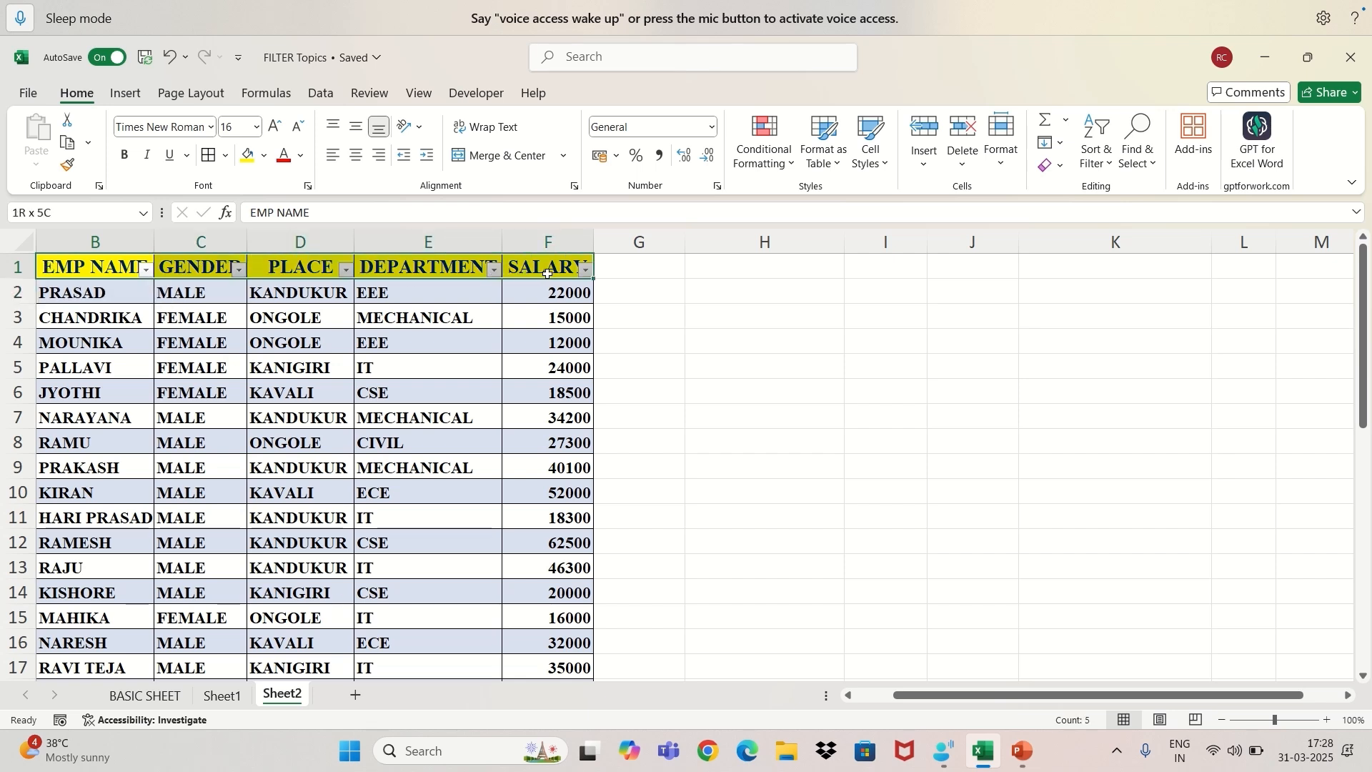
pyautogui.click(1098, 164)
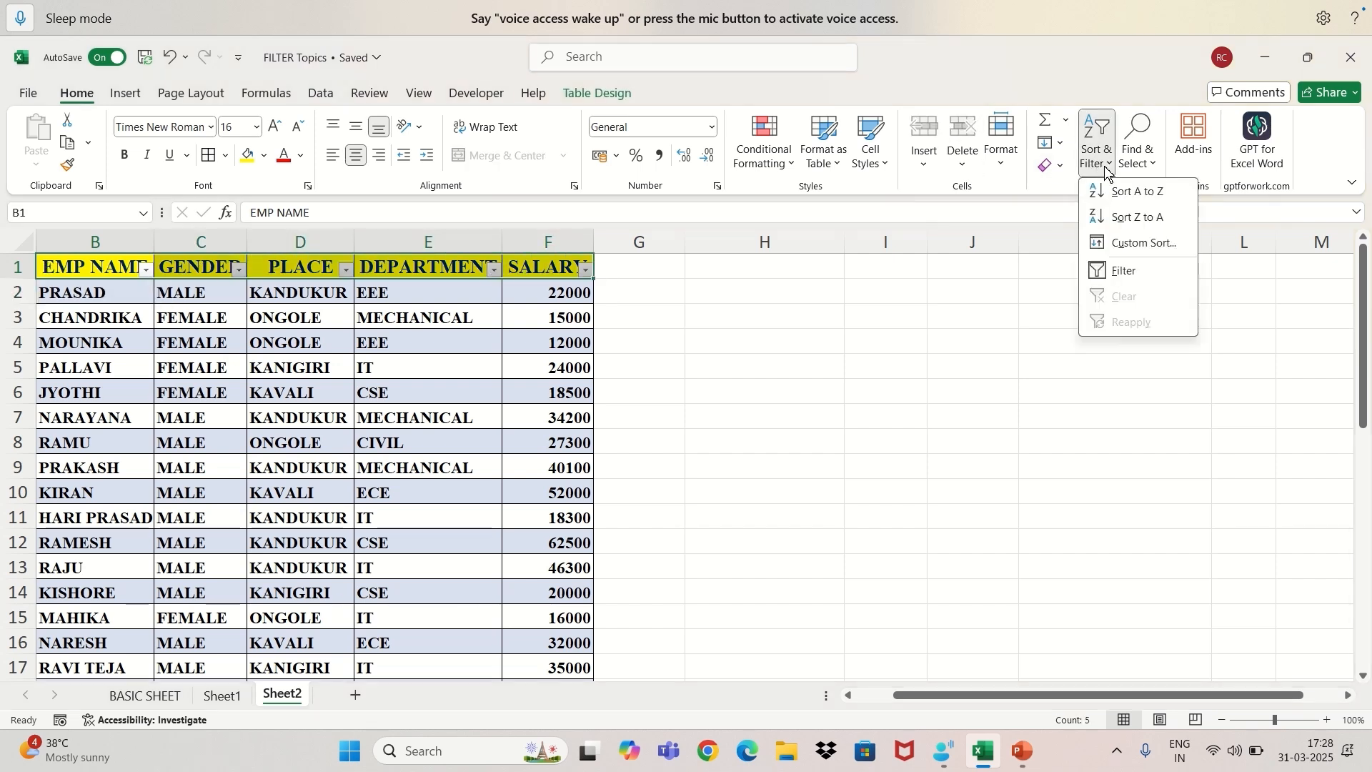
pyautogui.click(1124, 271)
pyautogui.click(704, 347)
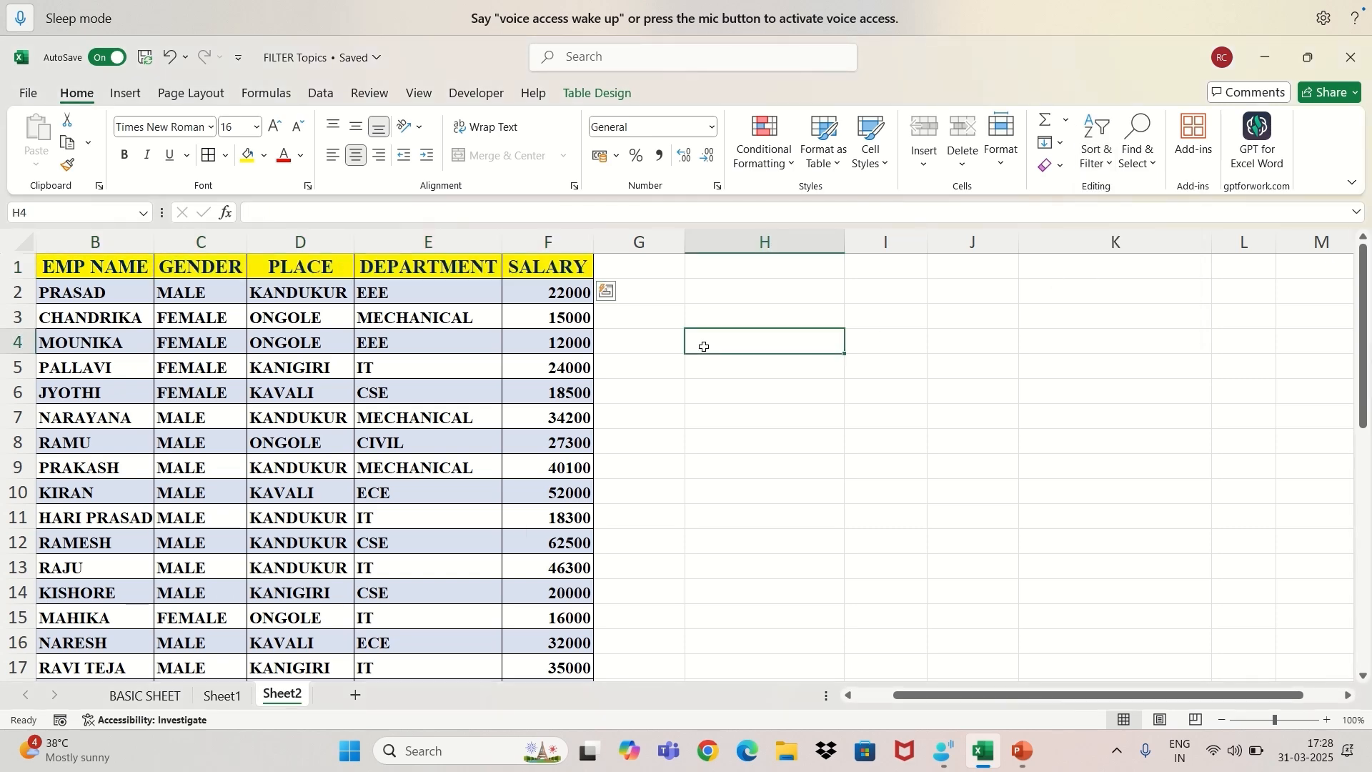
pyautogui.scroll(-7, 658, 407)
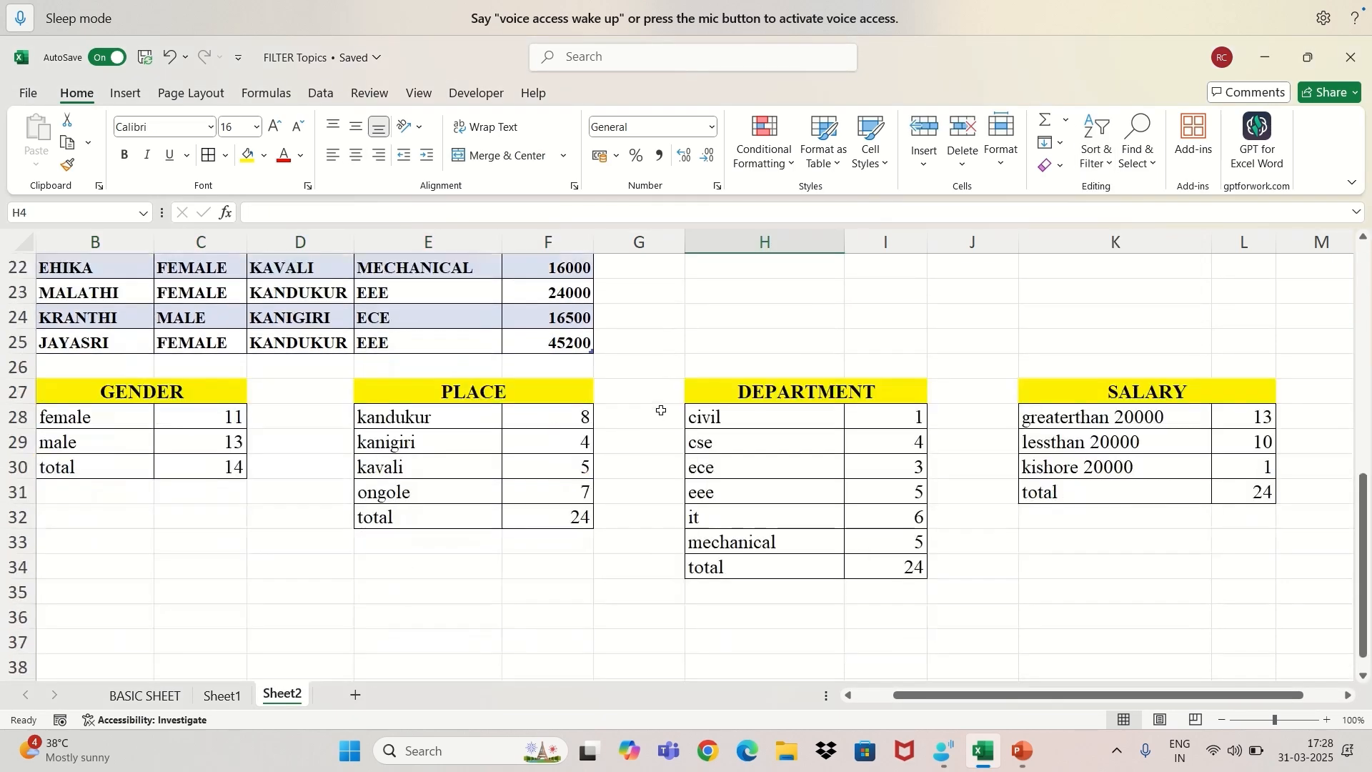
pyautogui.scroll(6, 720, 398)
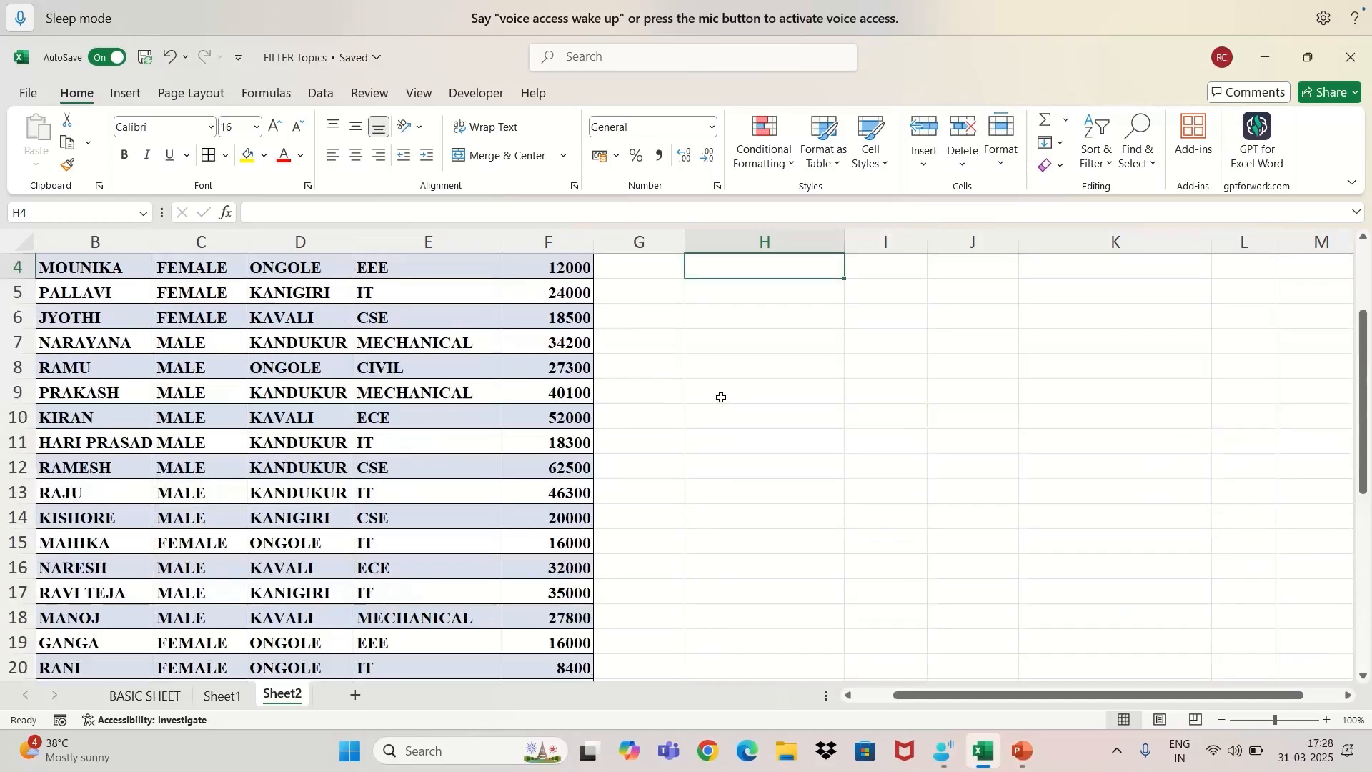
pyautogui.scroll(-4, 721, 397)
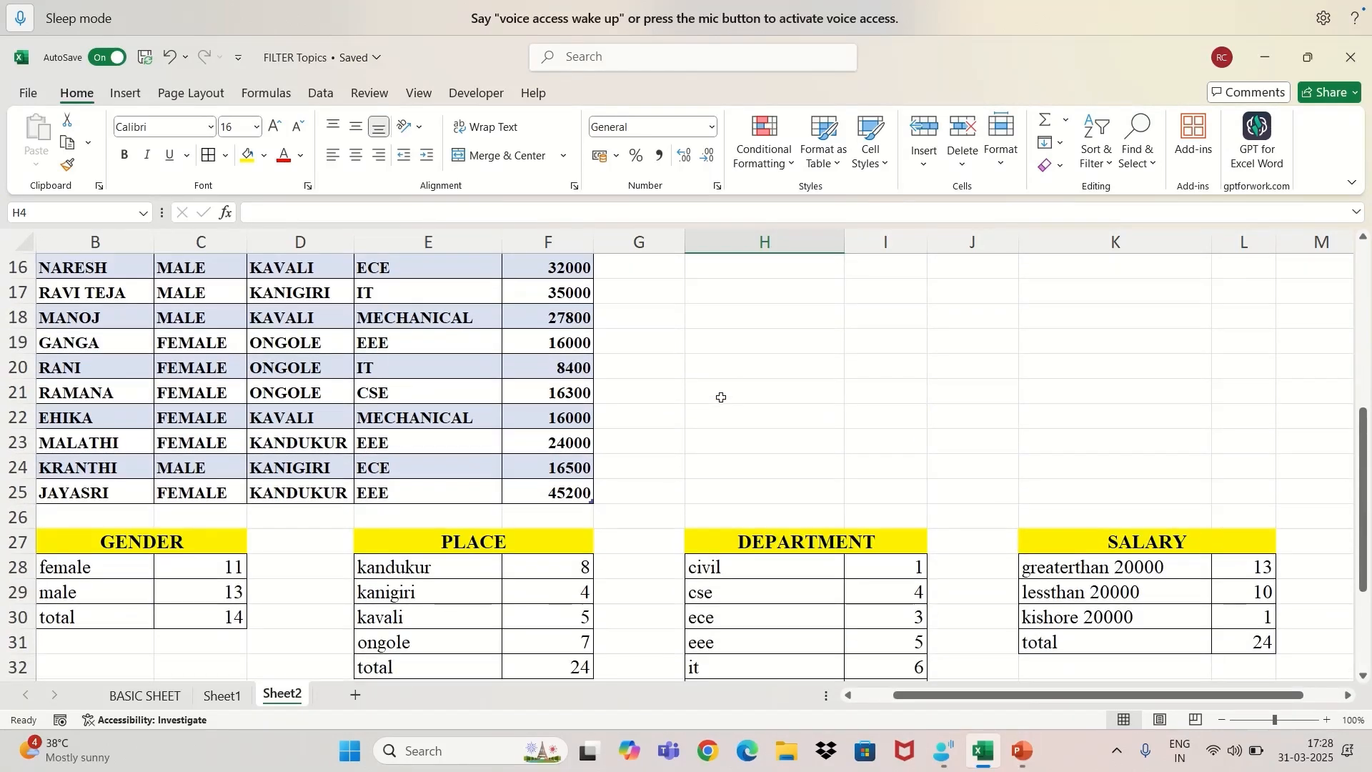